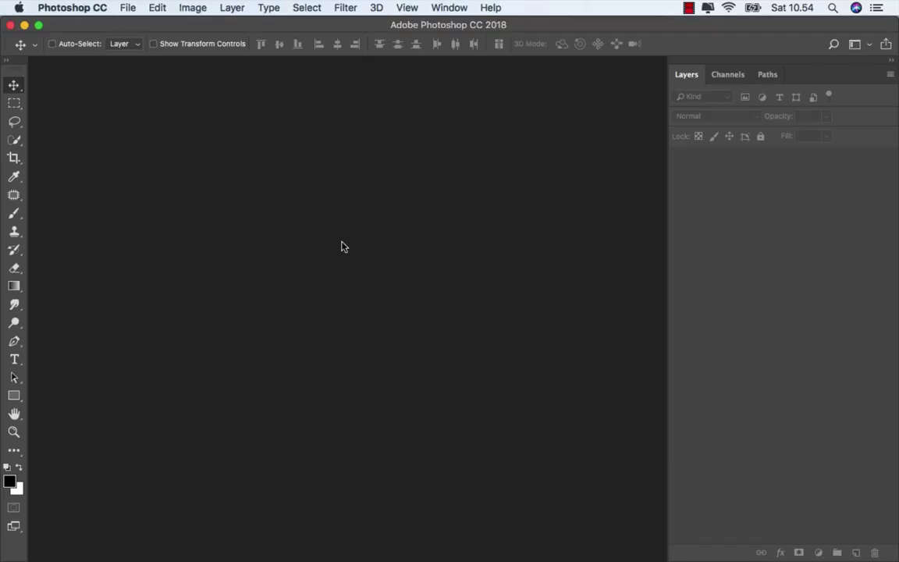
Step: Create a blank 6000 × 3890 px, 300 ppi document from the recent Custom preset
left_click(127, 7)
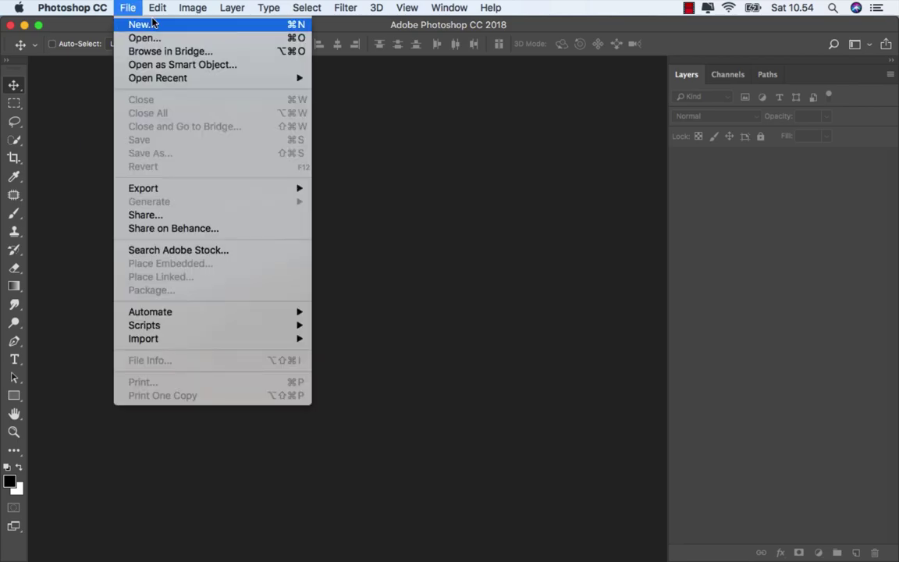
left_click(154, 25)
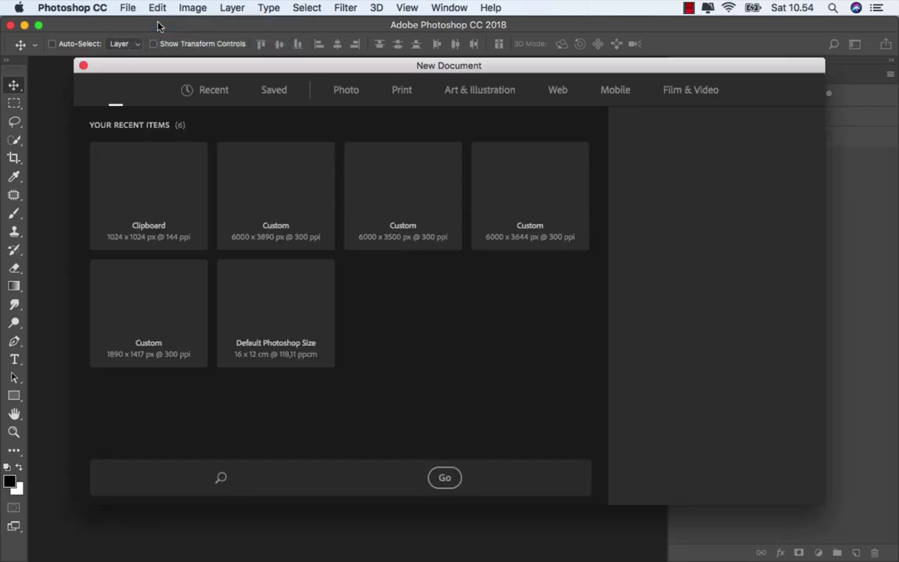
left_click(285, 199)
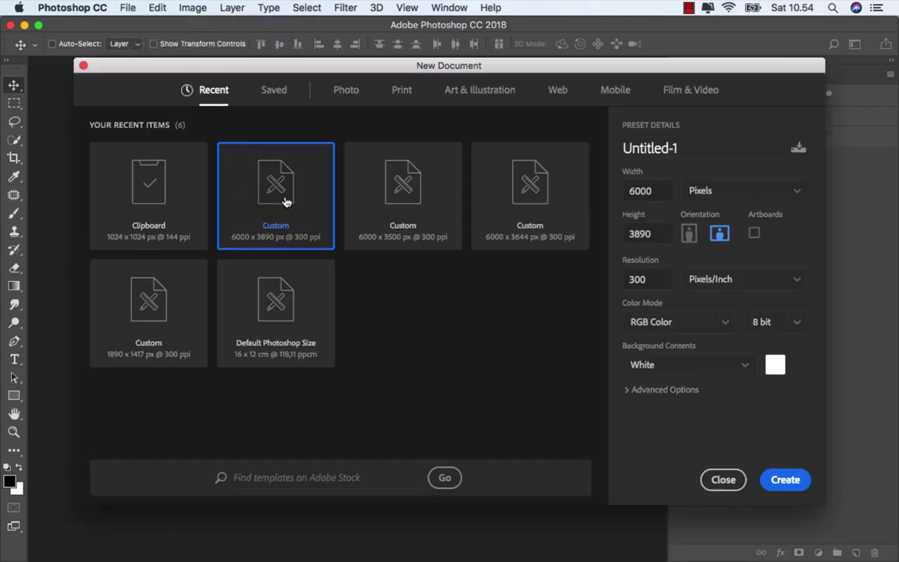
left_click(652, 195)
left_click(646, 235)
left_click(657, 276)
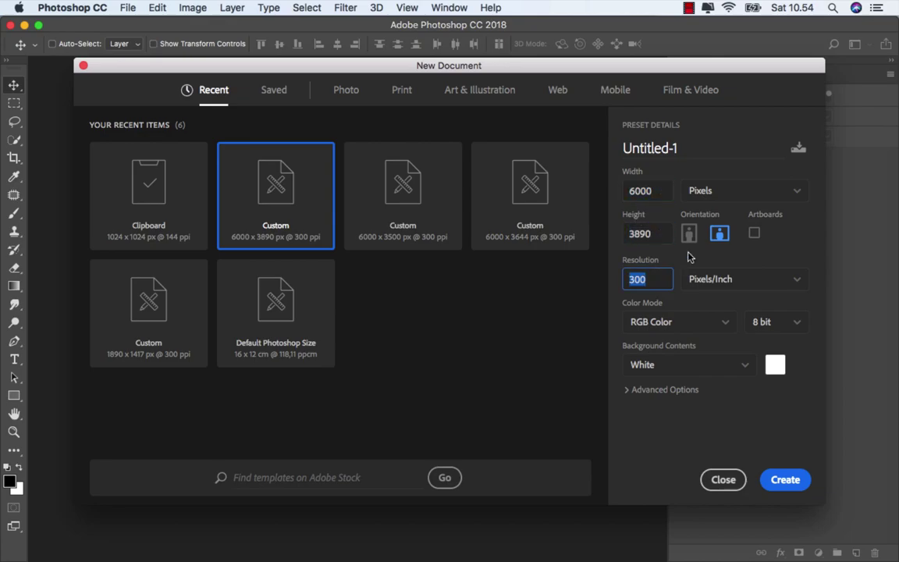
left_click(768, 479)
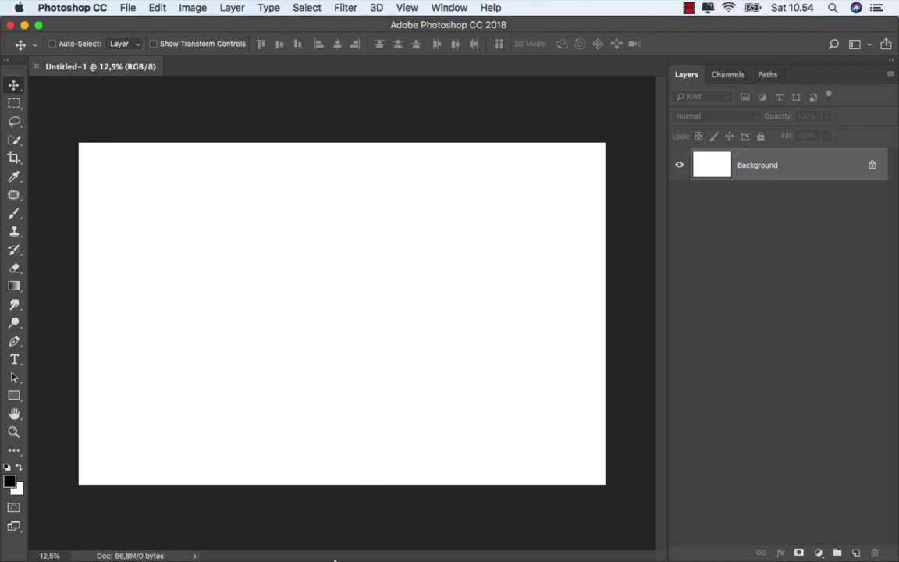
Step: Place the vt_westmoore boardwalk photo and scale it to about 45.4% to fill the canvas
mouse_move(334, 558)
left_click(306, 540)
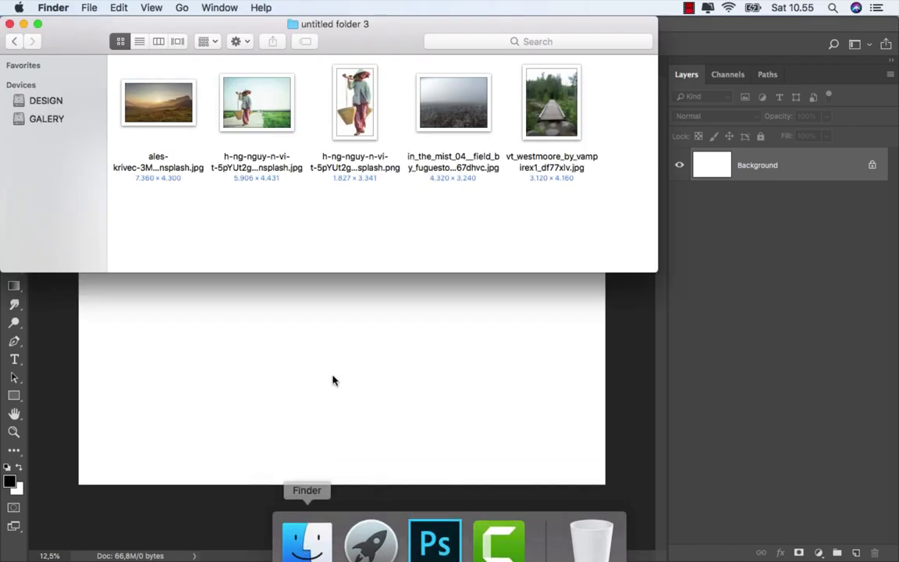
mouse_move(551, 102)
left_mouse_down()
mouse_move(349, 406)
mouse_move(336, 367)
left_mouse_up()
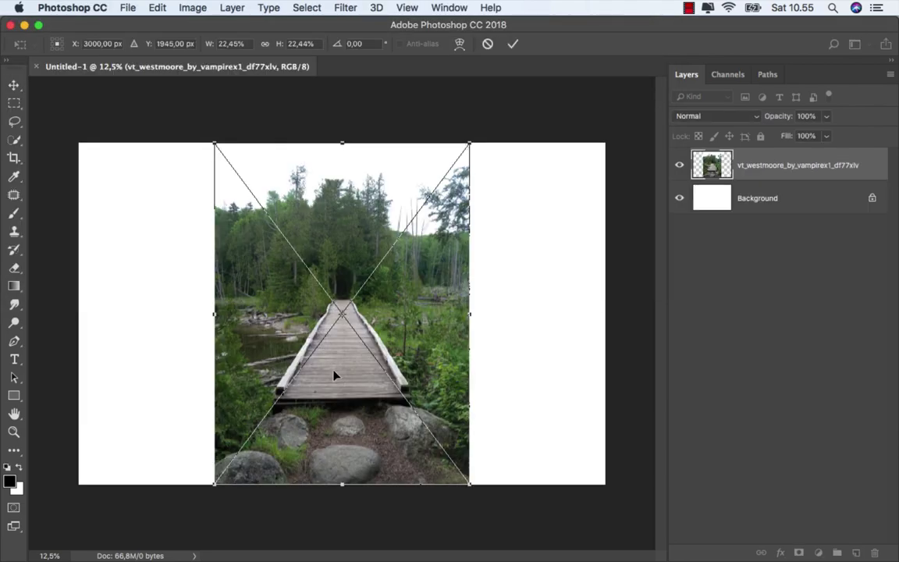
mouse_move(469, 143)
left_mouse_down()
mouse_move(529, 72)
mouse_move(623, 4)
mouse_move(636, 3)
mouse_move(636, 24)
left_mouse_up()
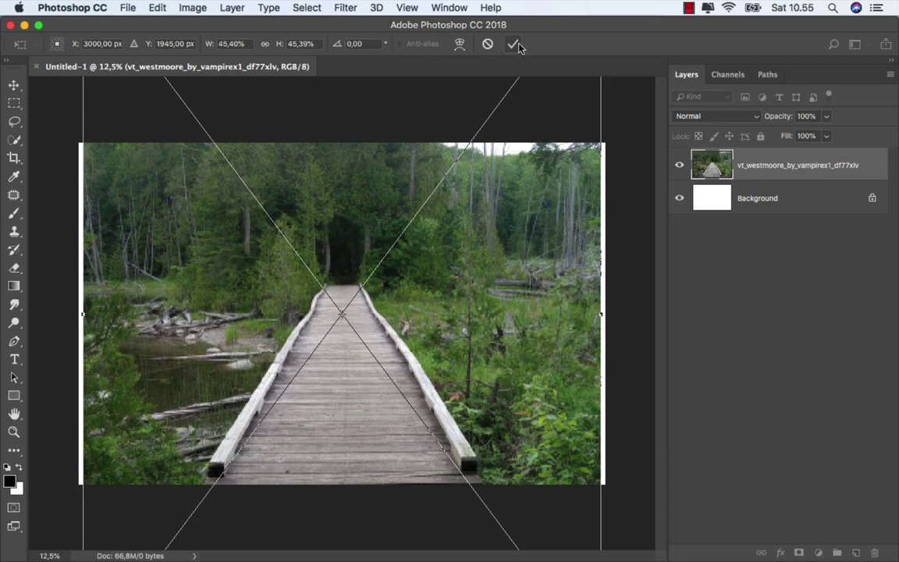
key("Return")
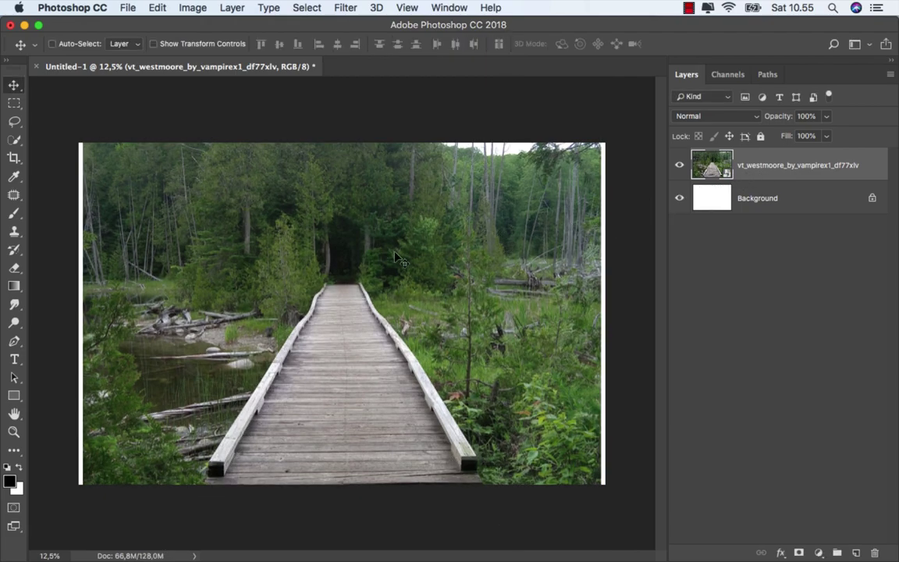
Step: With the Pen tool, zoom in and start the path at the left beam's front corner
left_click(15, 341)
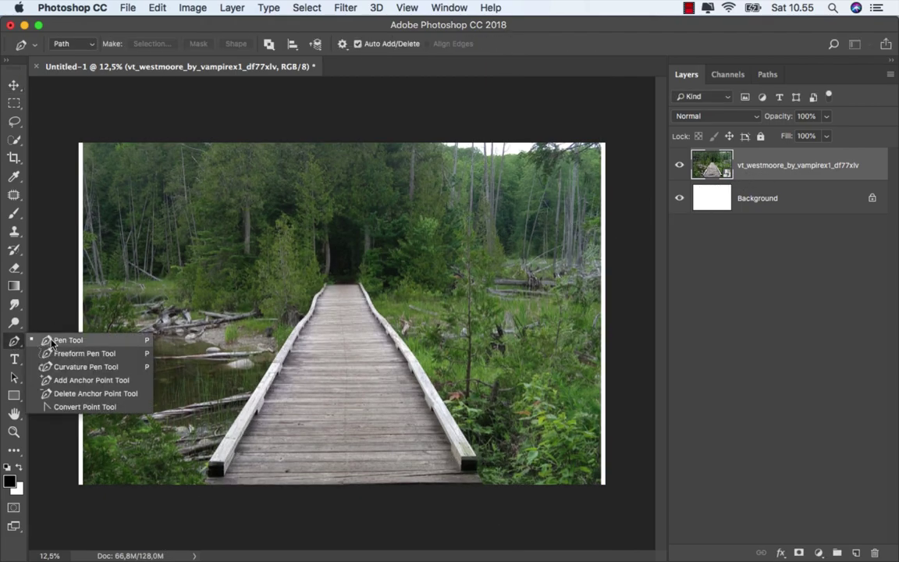
left_click(78, 339)
scroll(207, 505, "up", 1)
scroll(207, 505, "up", 3)
scroll(195, 503, "up", 1)
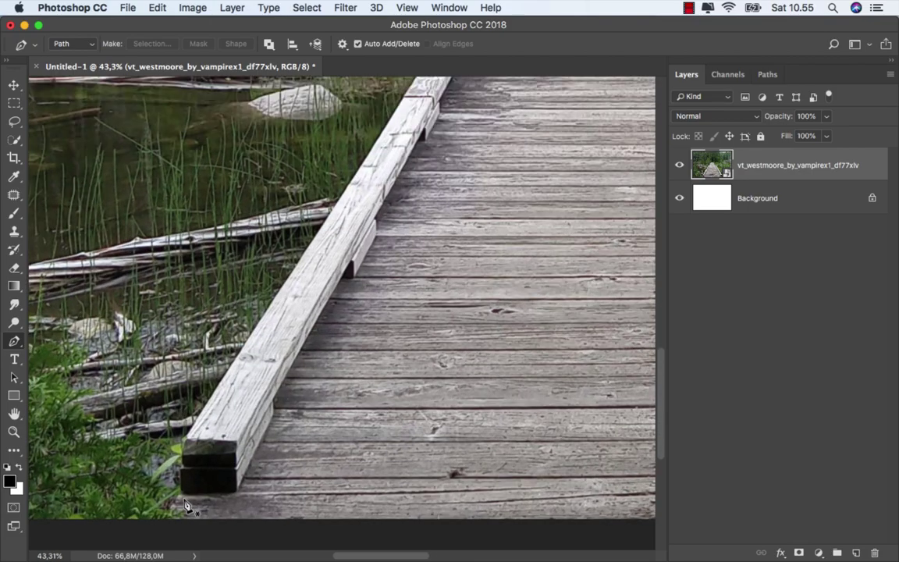
scroll(191, 501, "up", 1)
scroll(185, 501, "up", 2)
left_click_drag(190, 484, 210, 471)
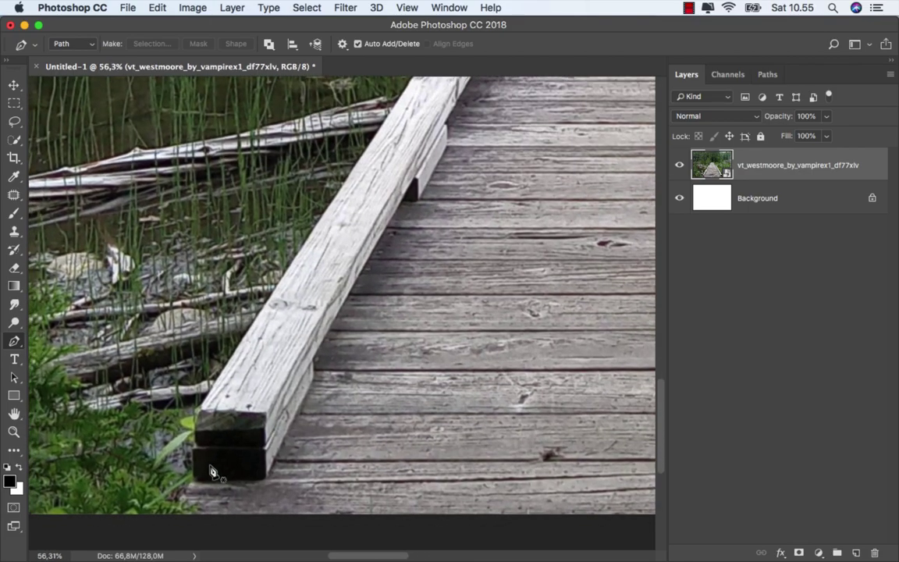
left_click(201, 407)
left_click(380, 132)
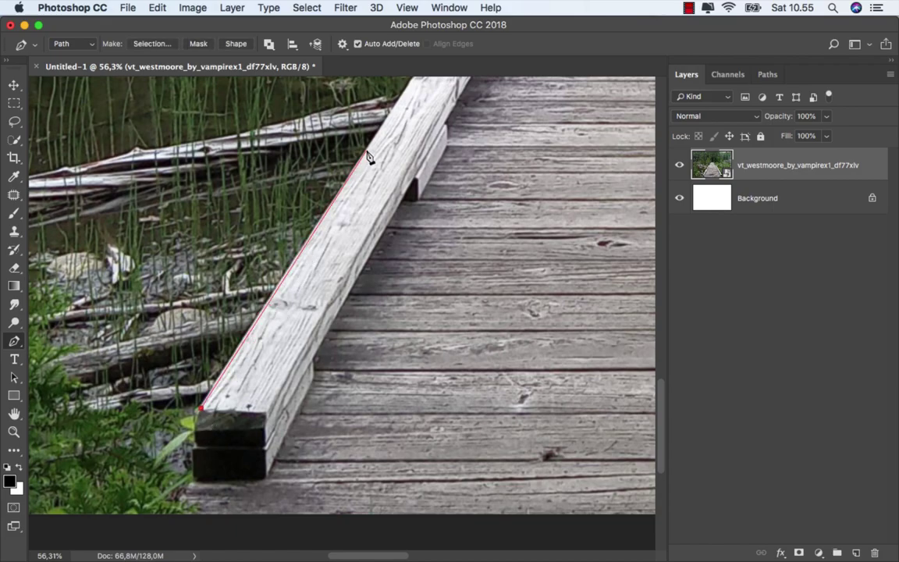
Step: Trace the left railing to its far end and across the deck's far edge
left_click_drag(263, 315, 138, 492)
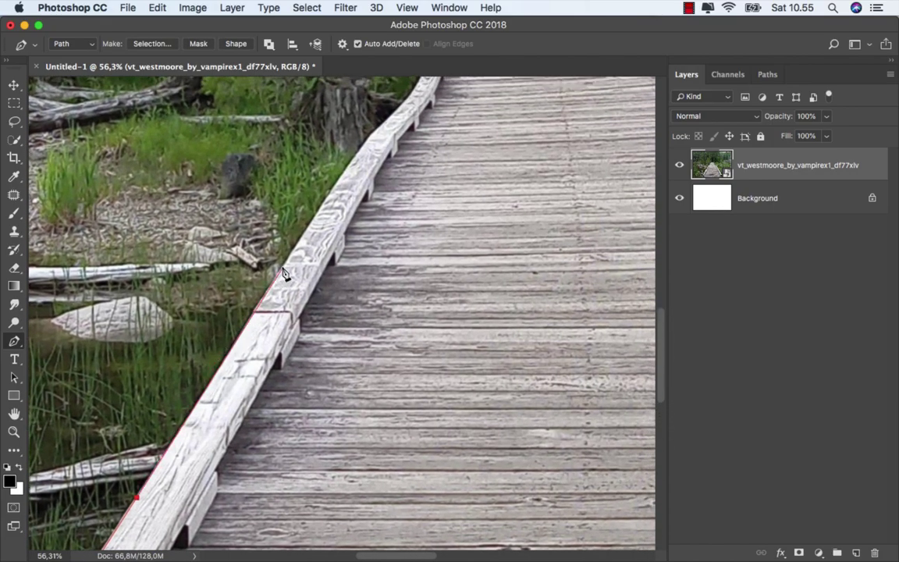
mouse_move(289, 266)
left_mouse_down()
mouse_move(316, 214)
mouse_move(226, 395)
left_mouse_up()
scroll(226, 394, "up", 3)
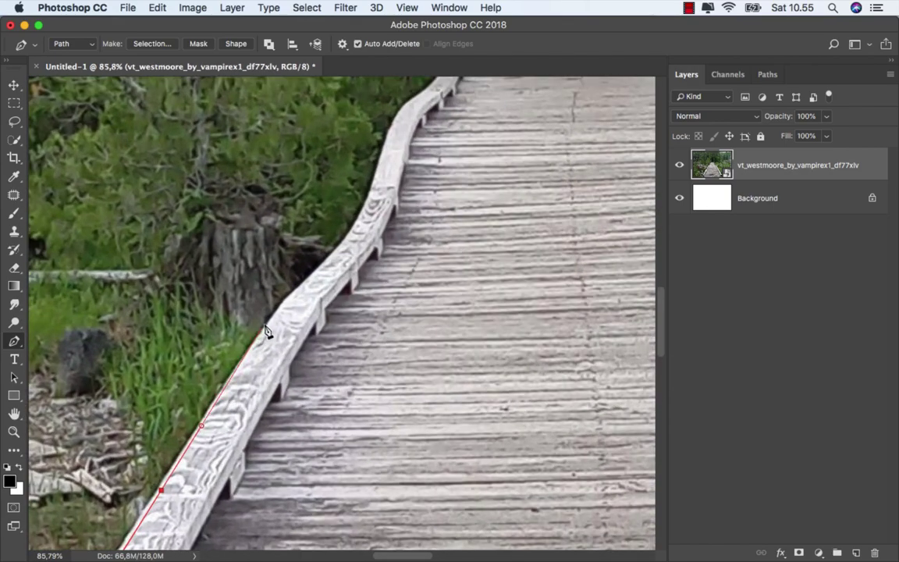
left_click_drag(273, 318, 288, 298)
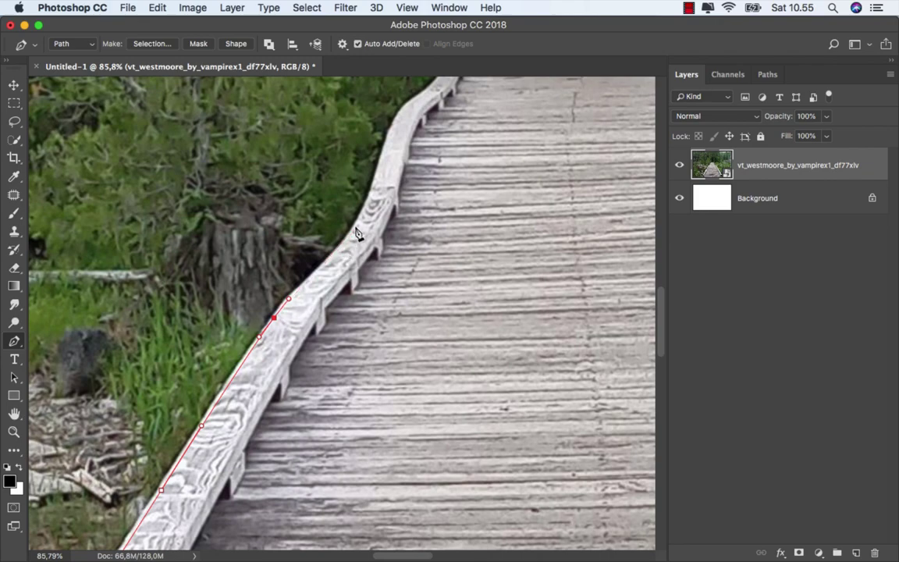
mouse_move(259, 346)
left_mouse_down()
mouse_move(274, 380)
mouse_move(226, 472)
left_mouse_up()
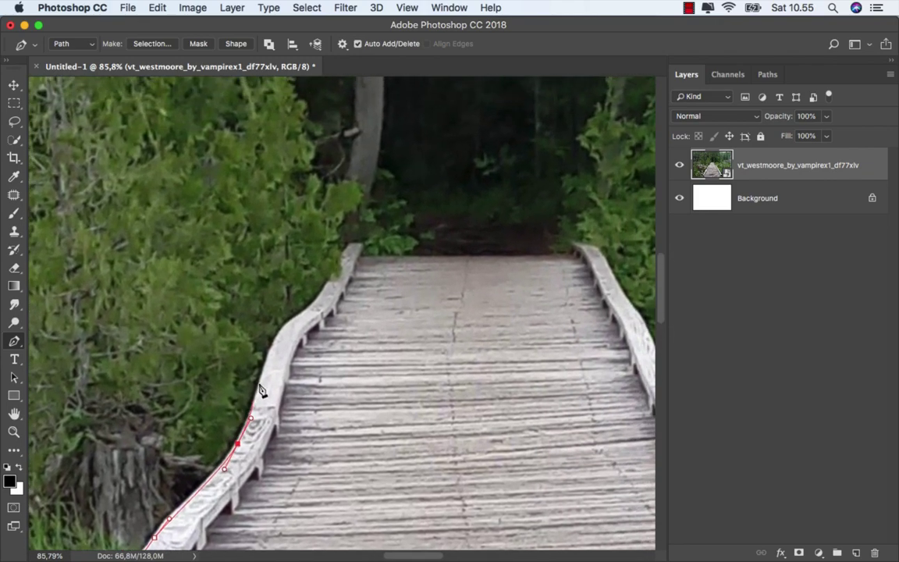
left_click(276, 341)
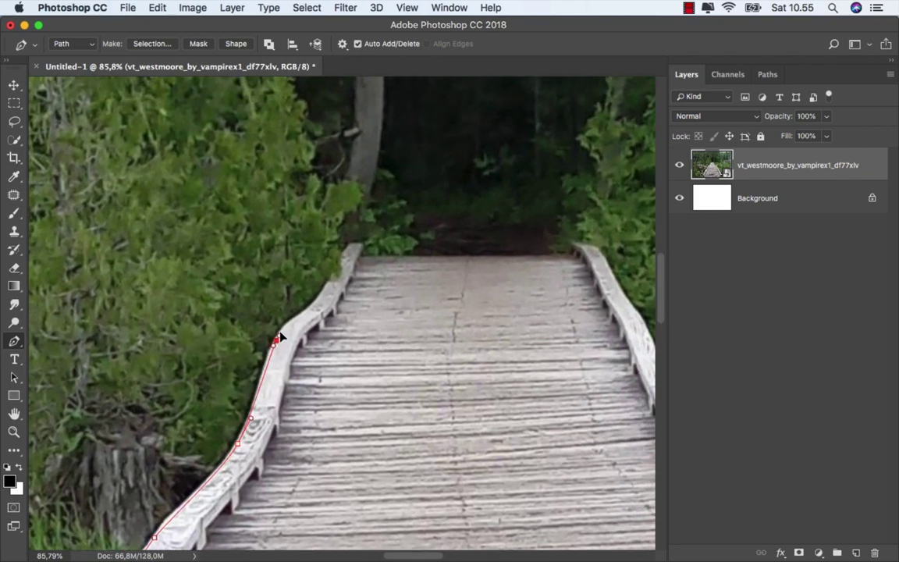
left_click(316, 303)
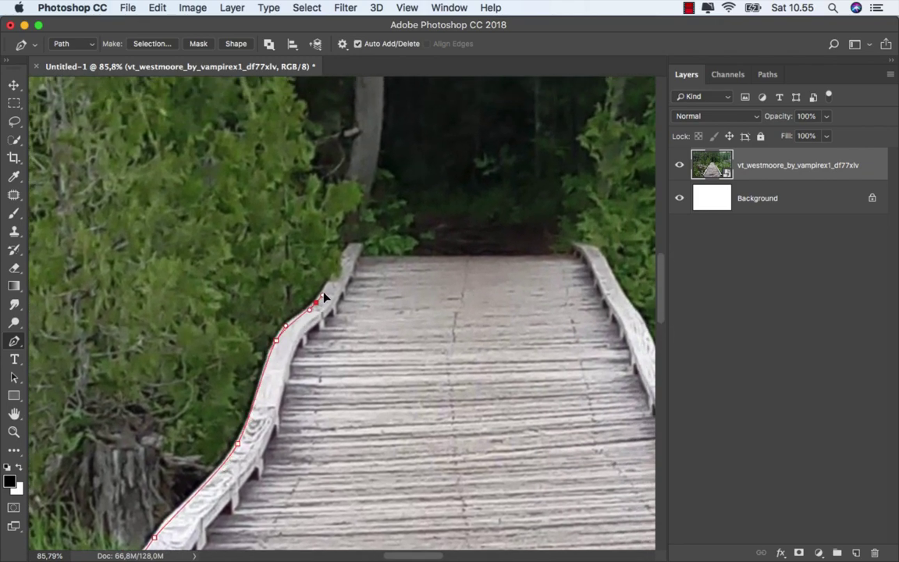
left_click(345, 255)
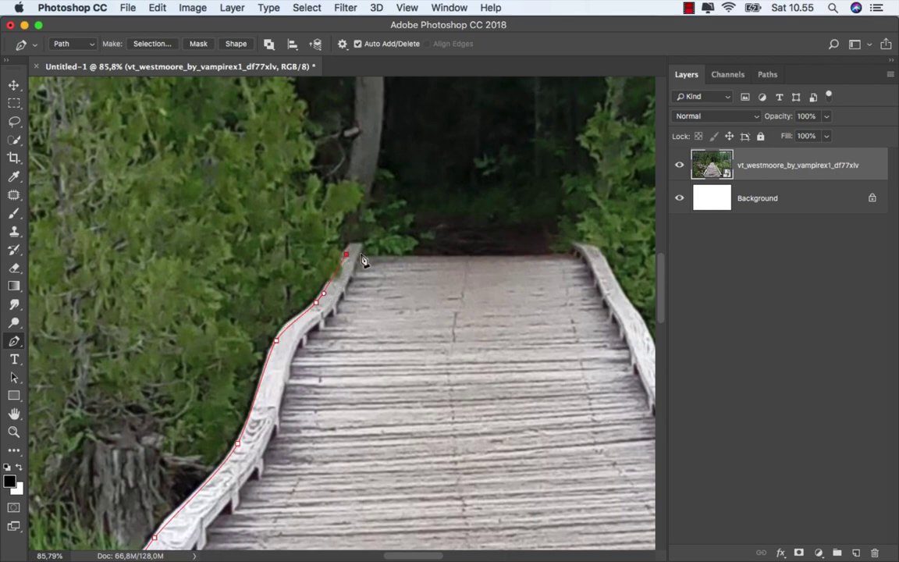
left_click(602, 256)
Step: Trace the right railing down to the right beam's front corner
mouse_move(601, 261)
left_mouse_down()
mouse_move(288, 227)
mouse_move(303, 247)
left_mouse_up()
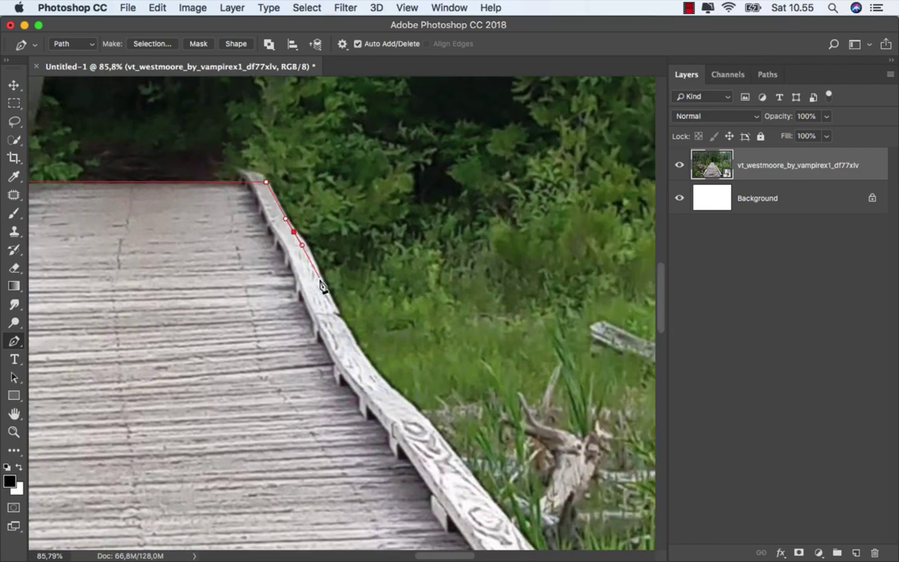
left_click_drag(321, 283, 327, 302)
left_click_drag(380, 378, 392, 391)
mouse_move(440, 436)
left_mouse_down()
mouse_move(458, 464)
mouse_move(203, 197)
left_mouse_up()
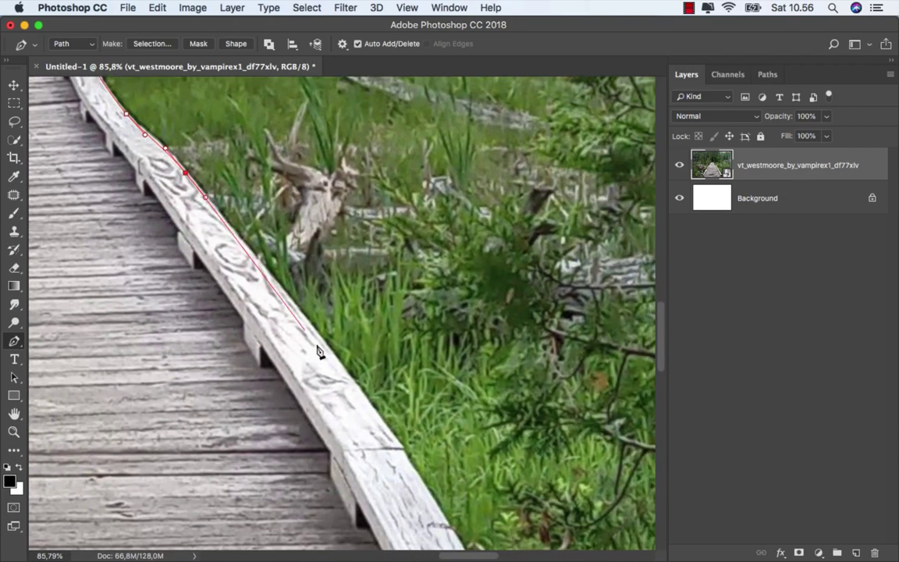
mouse_move(345, 370)
left_mouse_down()
mouse_move(365, 400)
mouse_move(193, 186)
left_mouse_up()
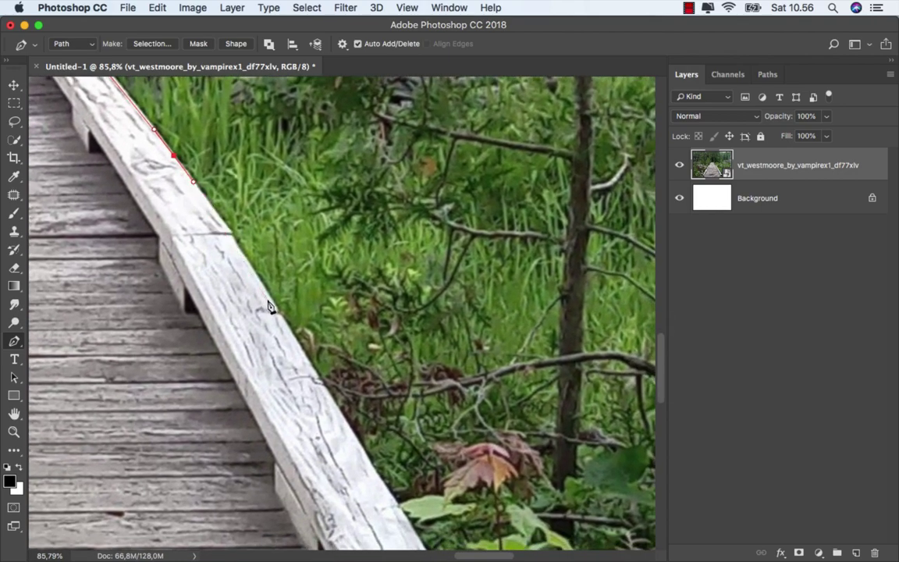
left_click_drag(275, 309, 304, 358)
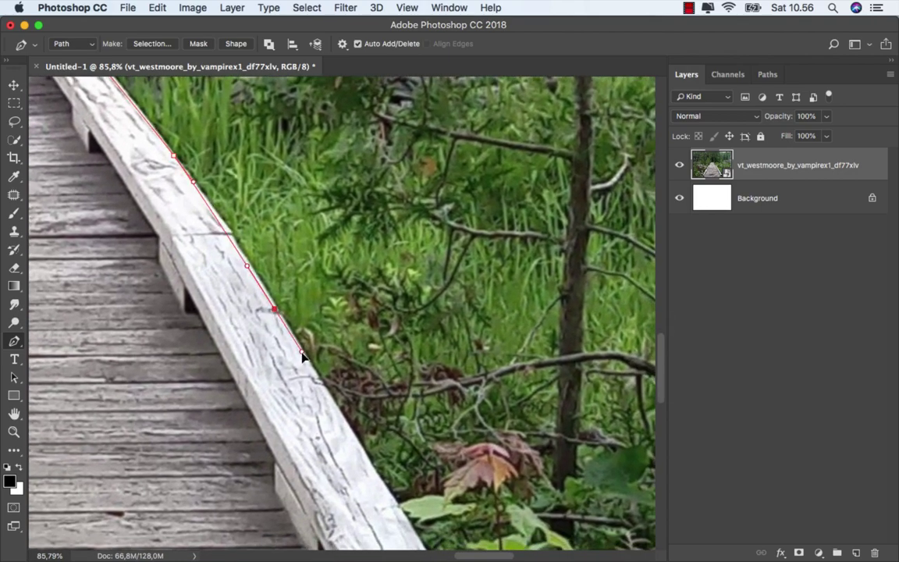
left_click(368, 461)
left_click_drag(358, 446, 163, 168)
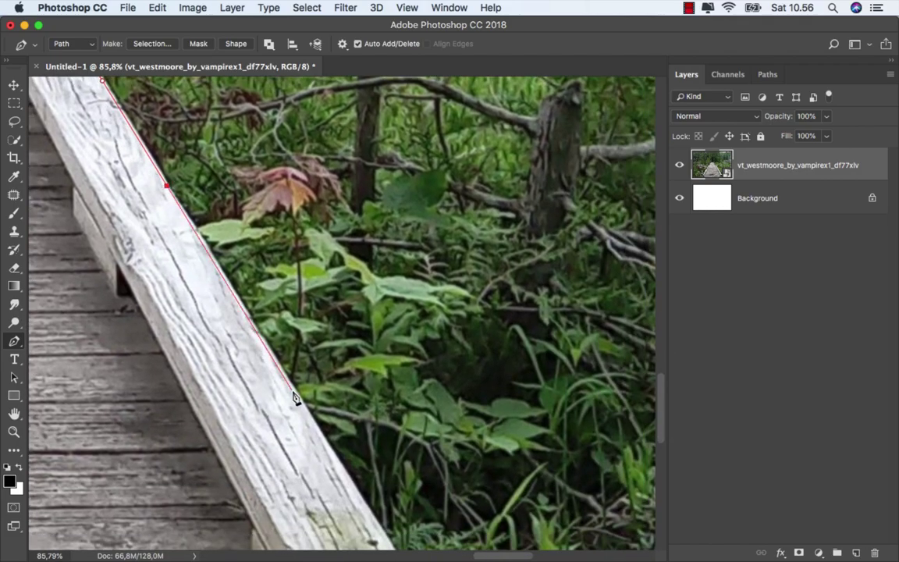
mouse_move(297, 395)
left_mouse_down()
mouse_move(320, 432)
mouse_move(148, 166)
left_mouse_up()
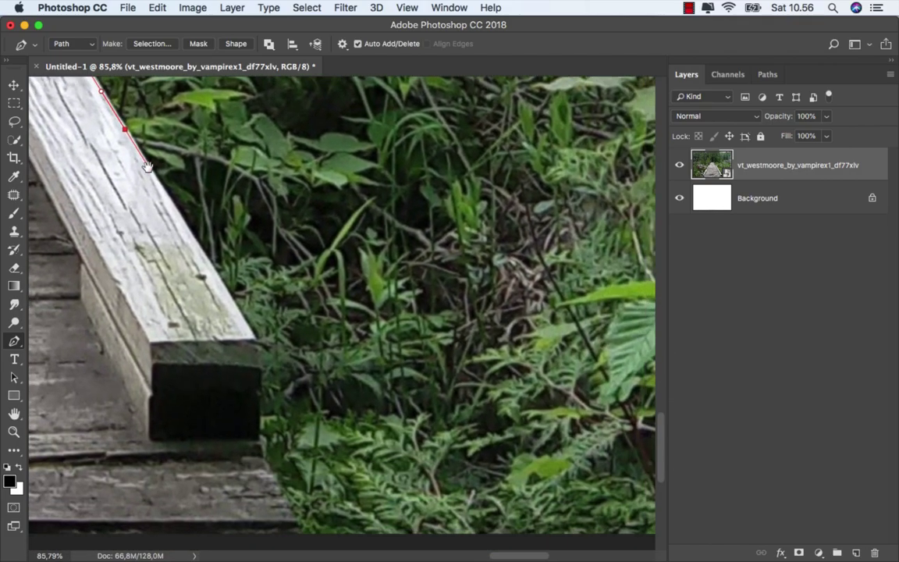
left_click(252, 335)
Step: Close the path on the starting anchor and fit the whole image on screen
scroll(253, 336, "down", 5)
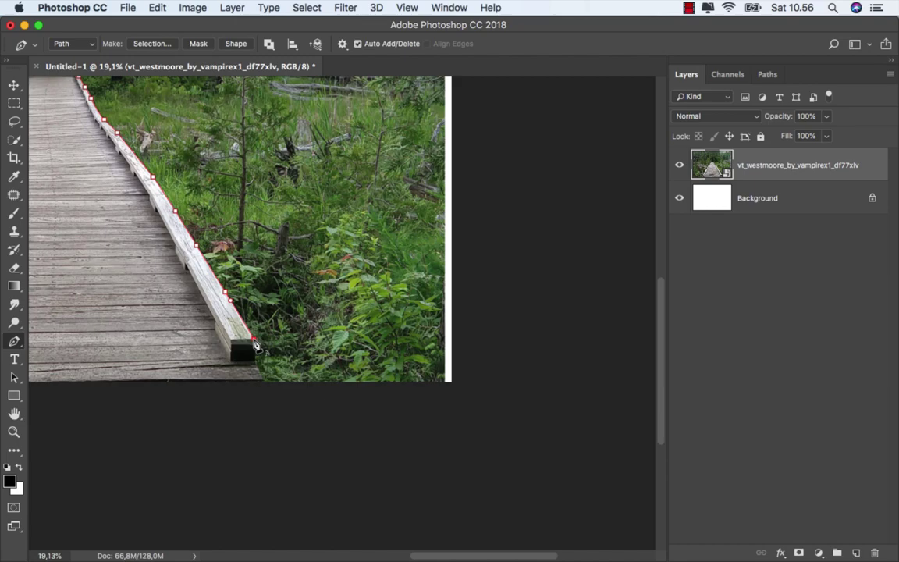
left_click_drag(390, 377, 477, 396)
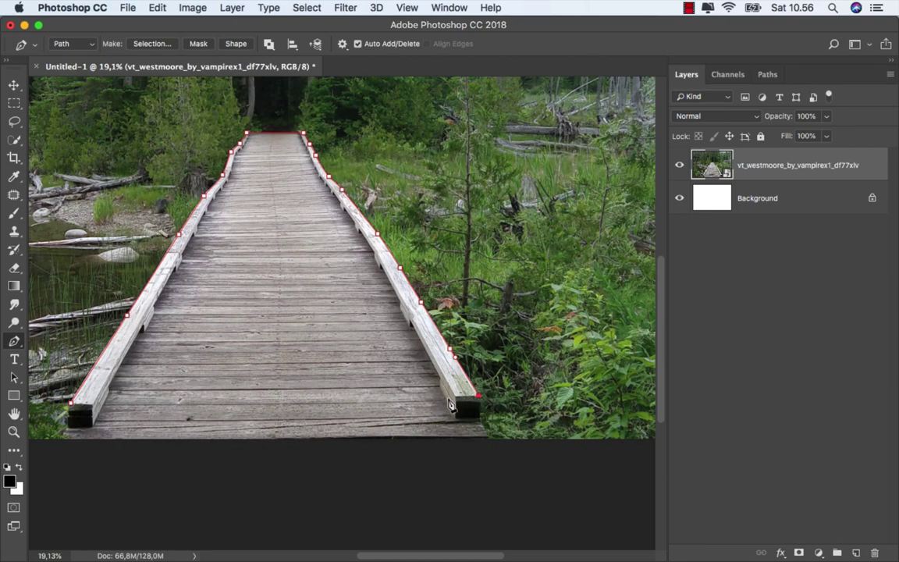
left_click(71, 405)
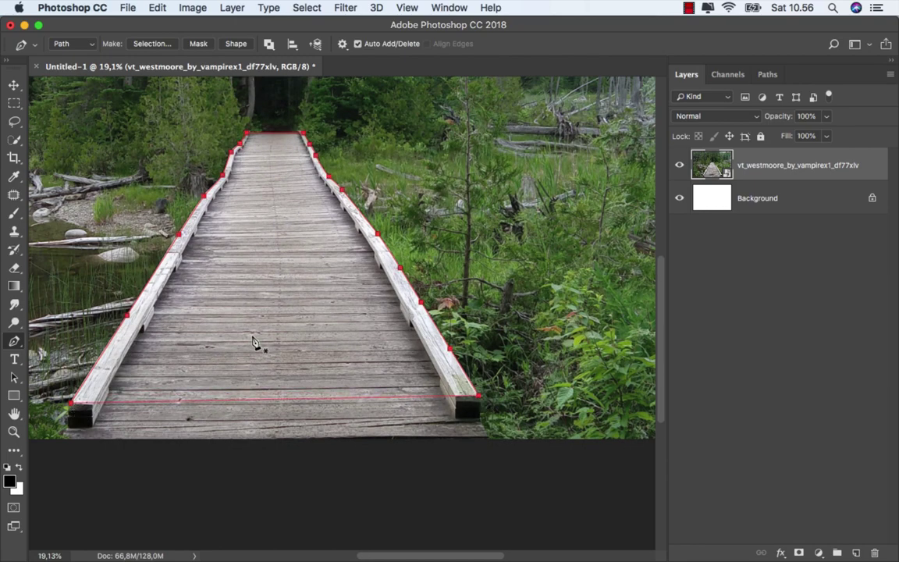
key("ctrl+0")
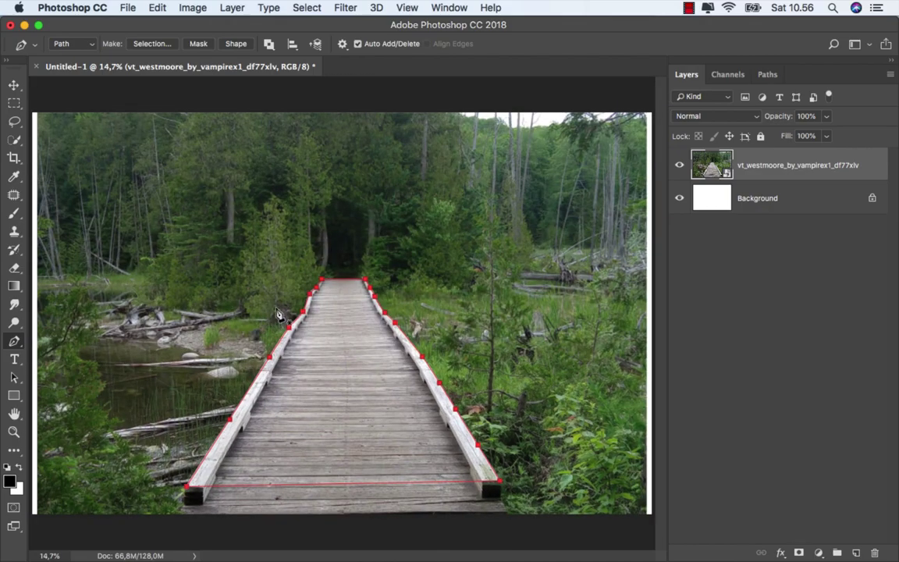
Step: Convert the boardwalk path into a selection and mask the photo with it
right_click(317, 259)
left_click(352, 318)
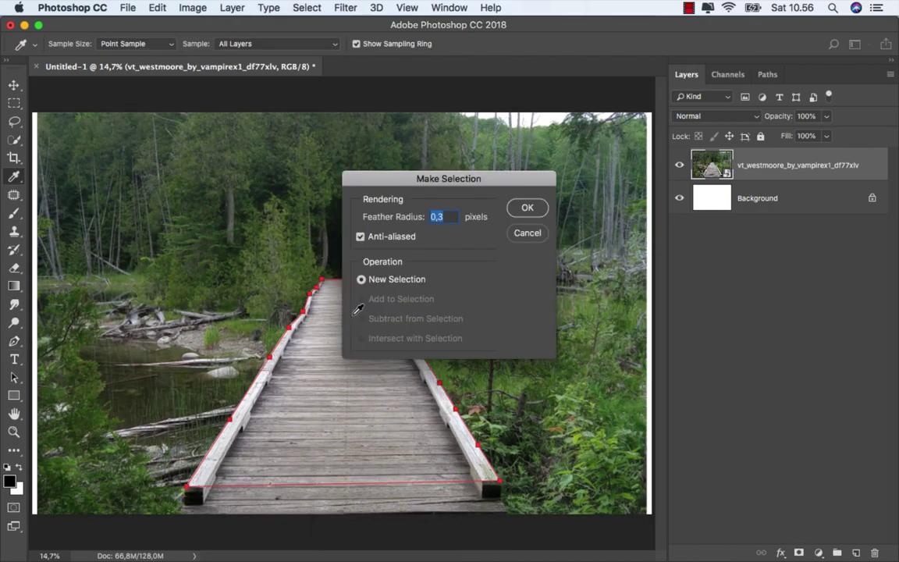
left_click(525, 209)
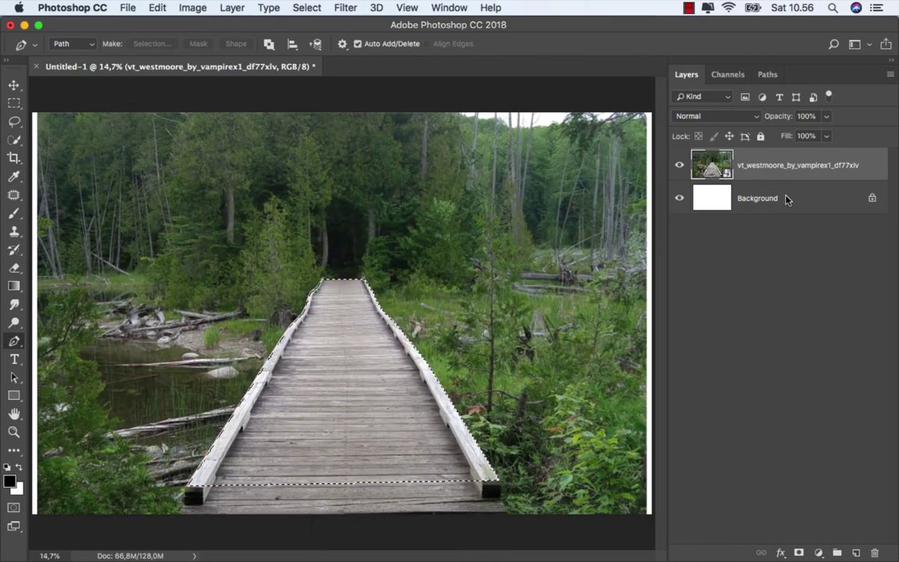
left_click(798, 552)
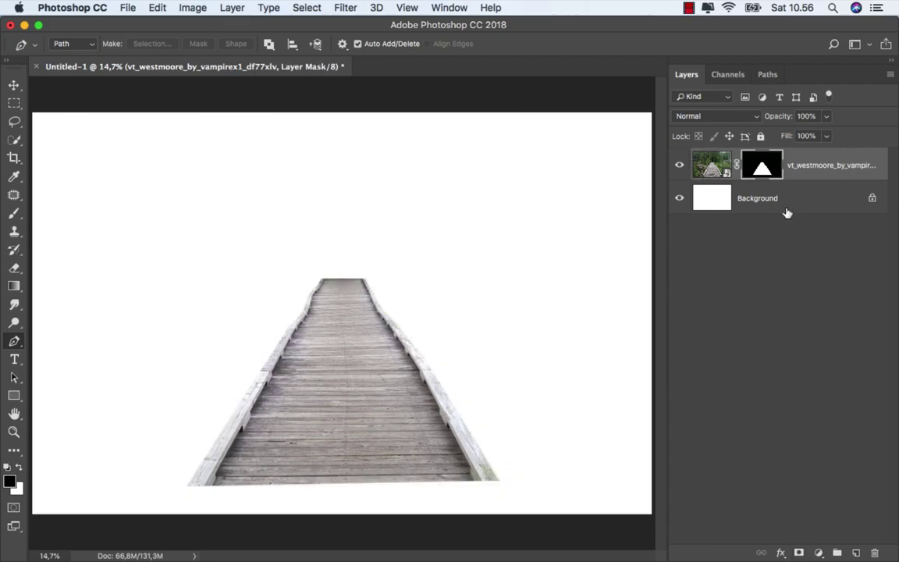
Step: Rasterize the boardwalk layer and apply its layer mask permanently
right_click(806, 167)
left_click(656, 391)
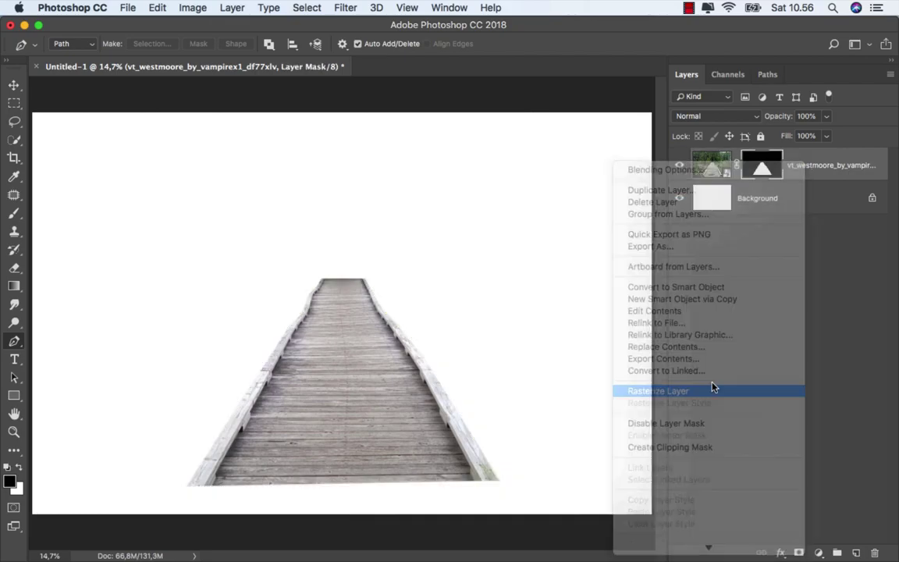
right_click(763, 168)
left_click(742, 201)
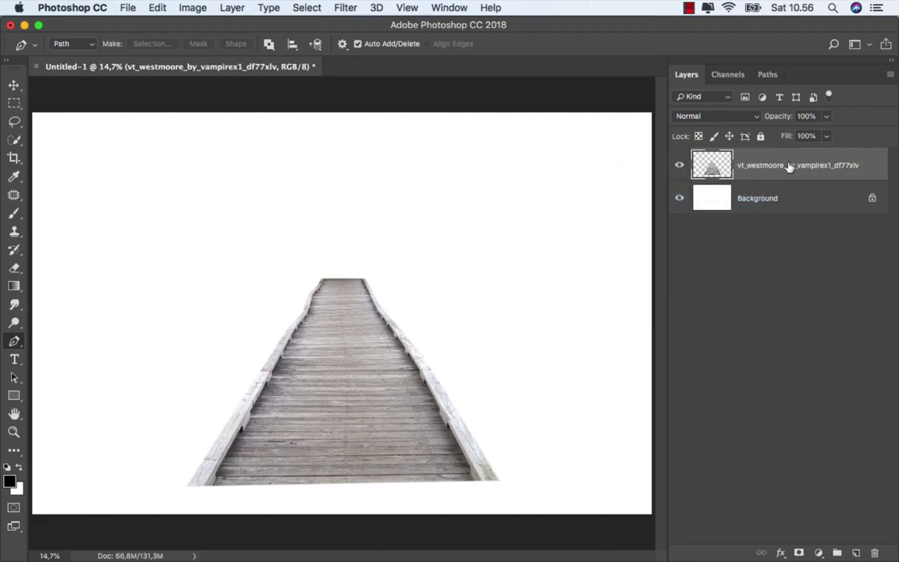
Step: Stretch the boardwalk to about 156% width and 86% height, centred on the canvas bottom
key("ctrl+t")
key("ctrl+0")
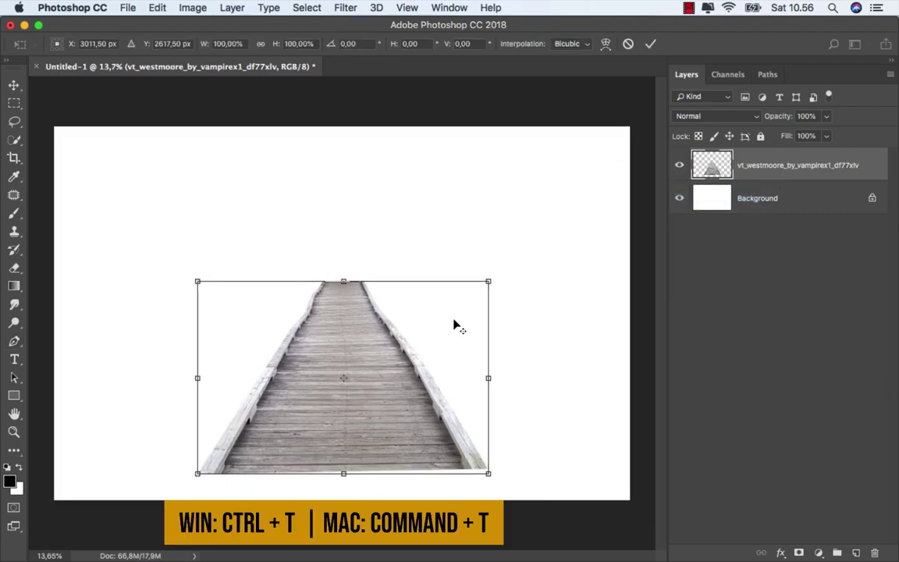
left_click_drag(457, 321, 421, 368)
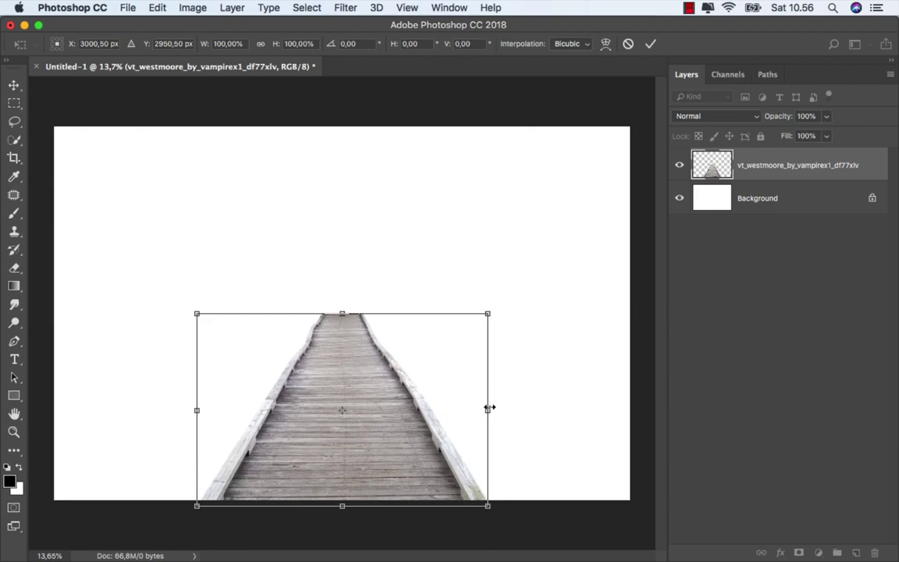
left_click_drag(491, 407, 573, 405)
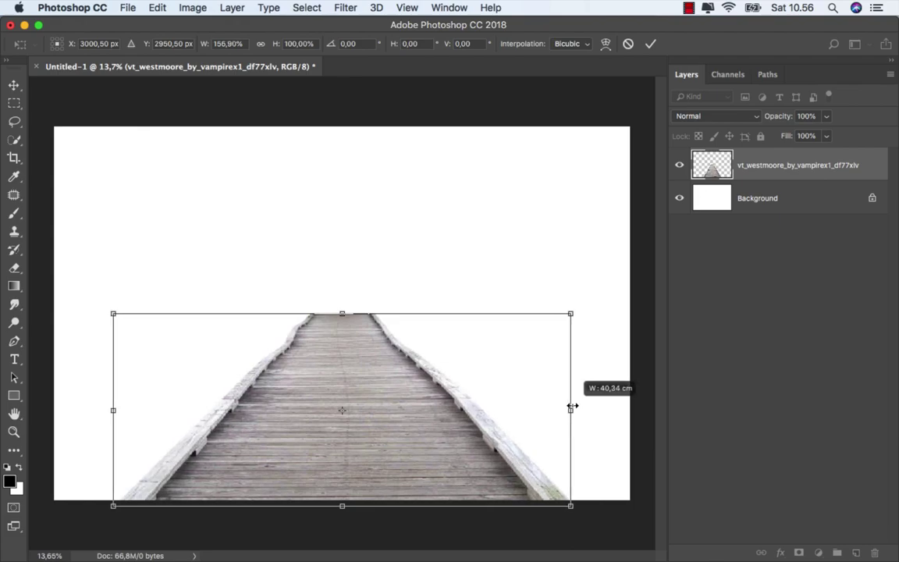
left_click_drag(572, 405, 569, 405)
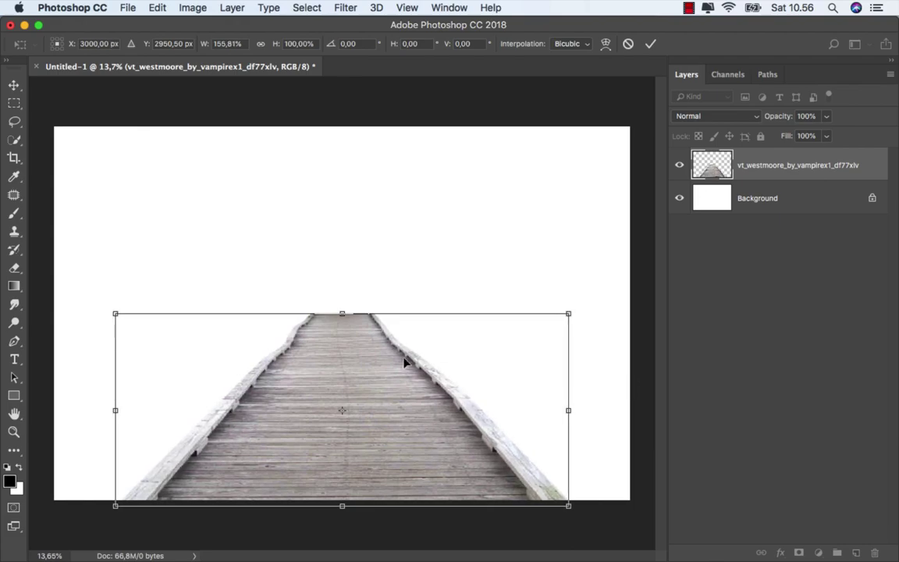
left_click_drag(343, 312, 341, 339)
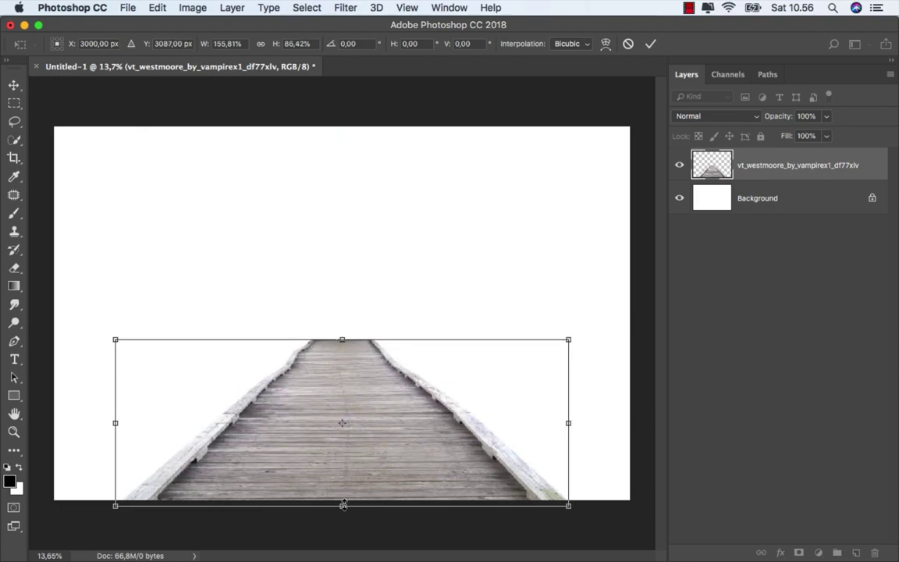
left_click_drag(343, 505, 347, 504)
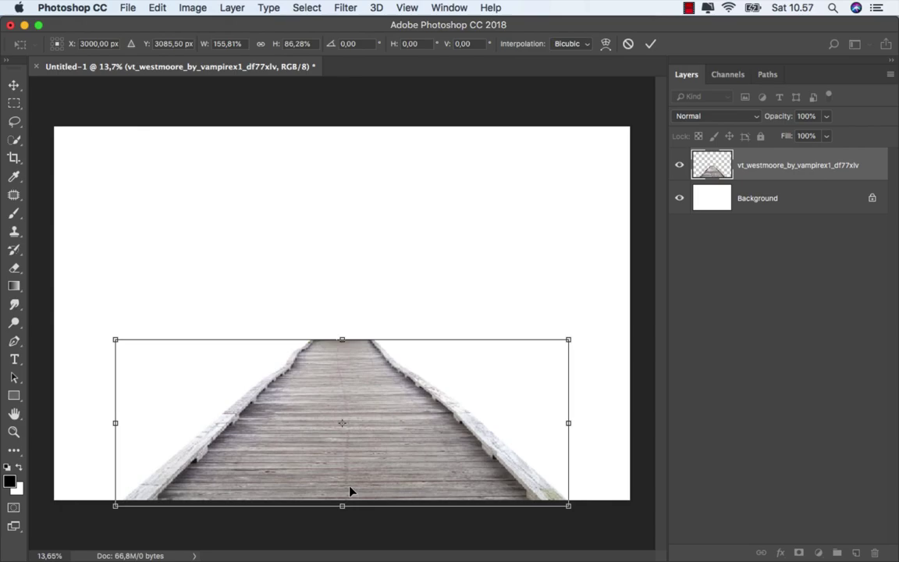
left_click(650, 44)
key("p")
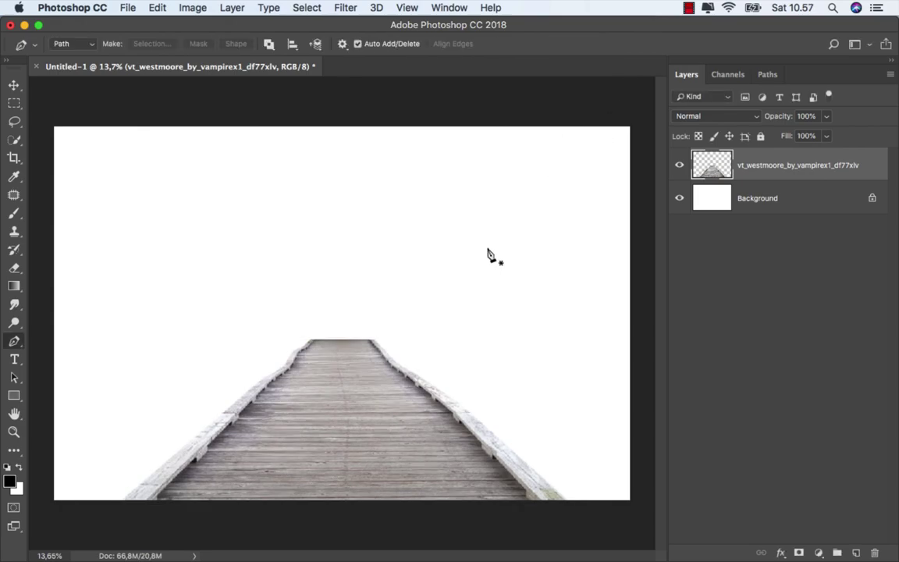
Step: Add a tan b9a178 Solid Color fill layer, Color Fill 1, above the Background
left_click(769, 193)
left_click(817, 553)
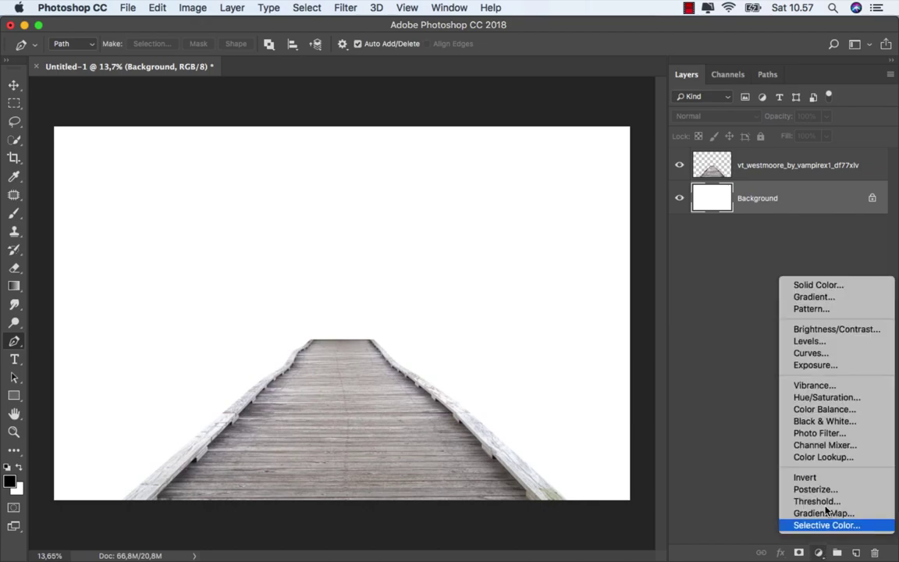
left_click(841, 286)
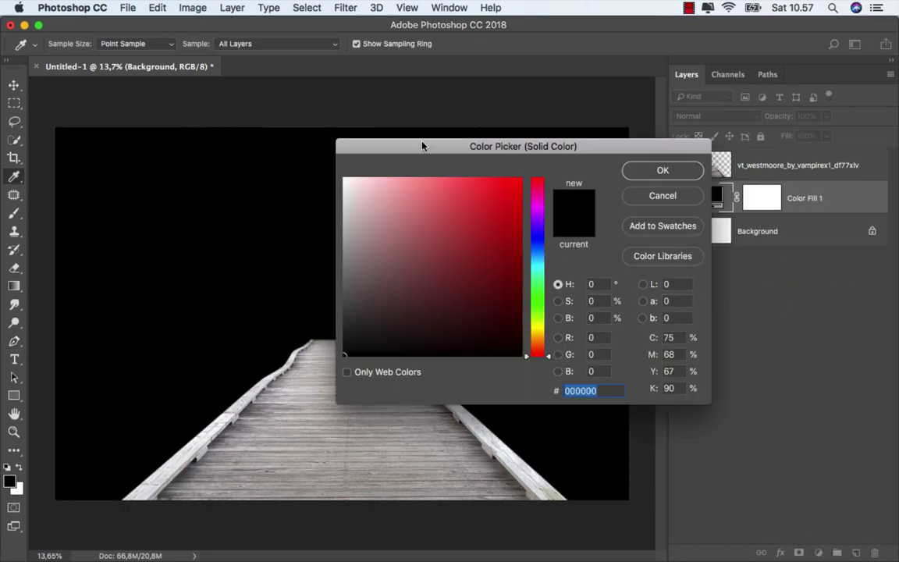
left_click_drag(421, 145, 573, 193)
left_click(556, 274)
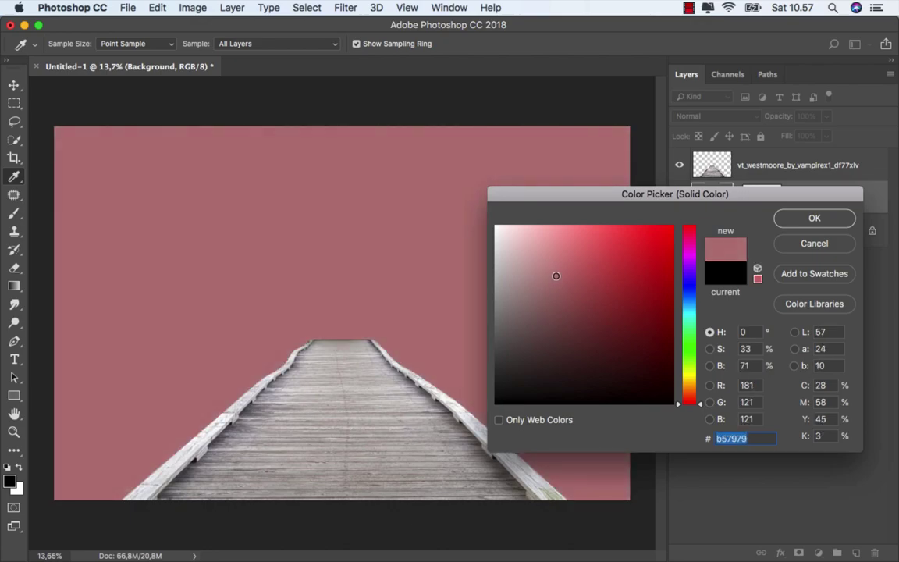
left_click_drag(690, 399, 698, 387)
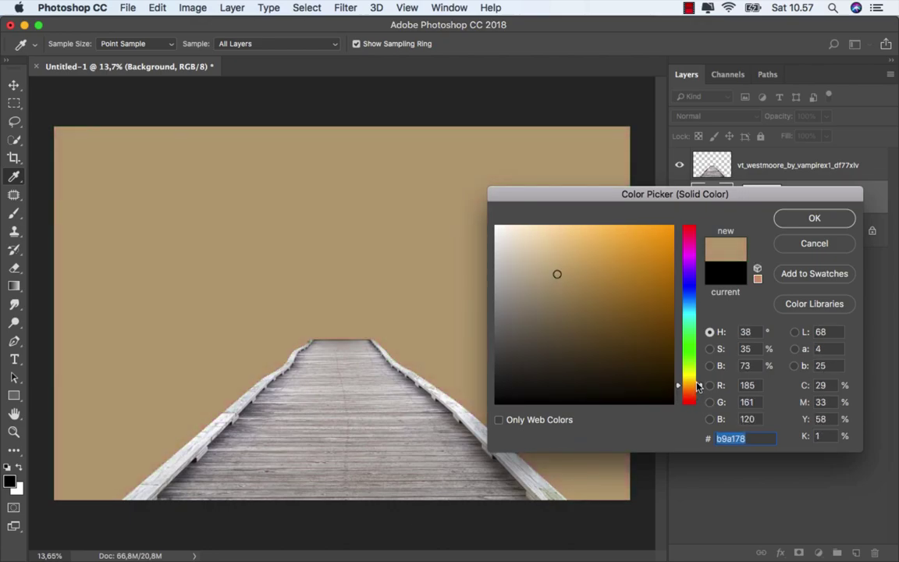
left_click(799, 219)
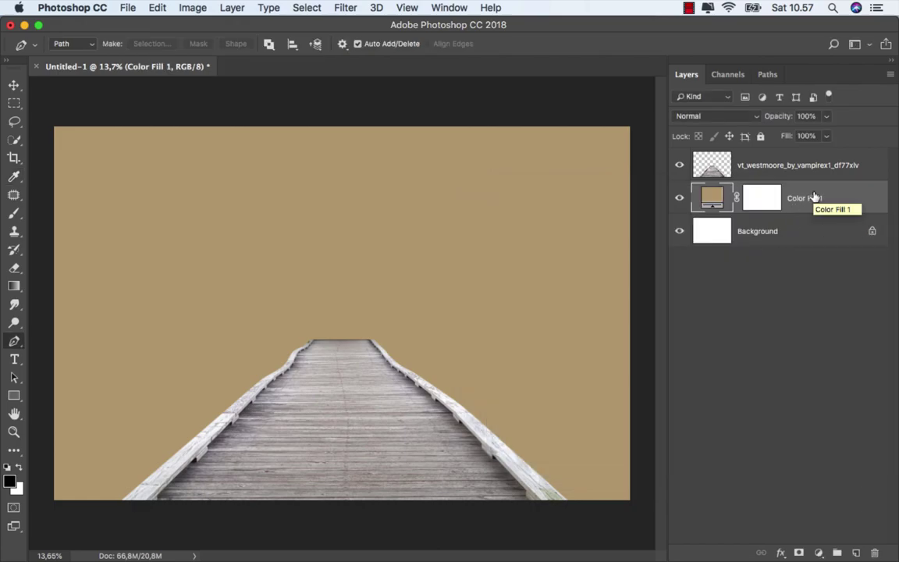
key("ctrl+plus")
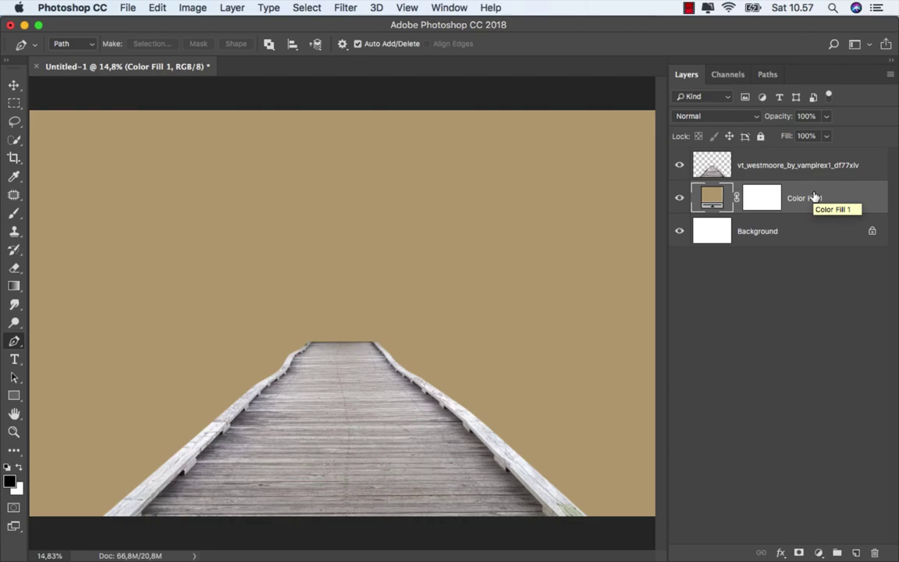
Step: Place the misty field image, stretch it across the canvas and flip it horizontally
left_click(788, 174)
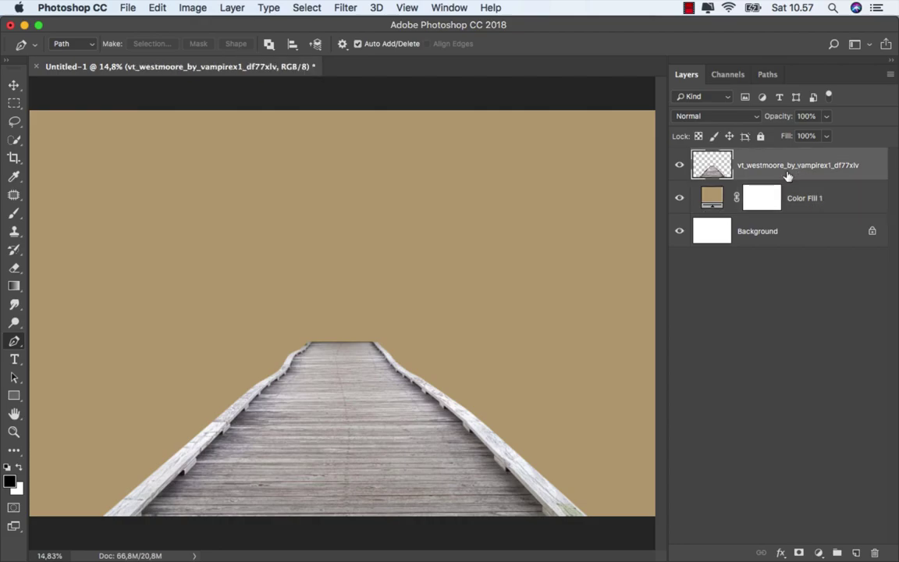
left_click(305, 521)
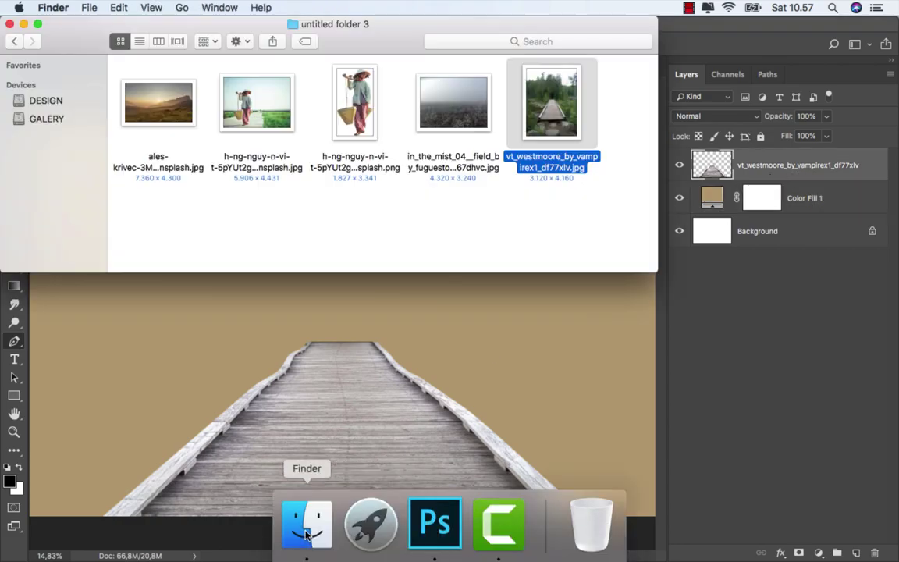
mouse_move(453, 117)
left_mouse_down()
mouse_move(380, 388)
mouse_move(370, 351)
left_mouse_up()
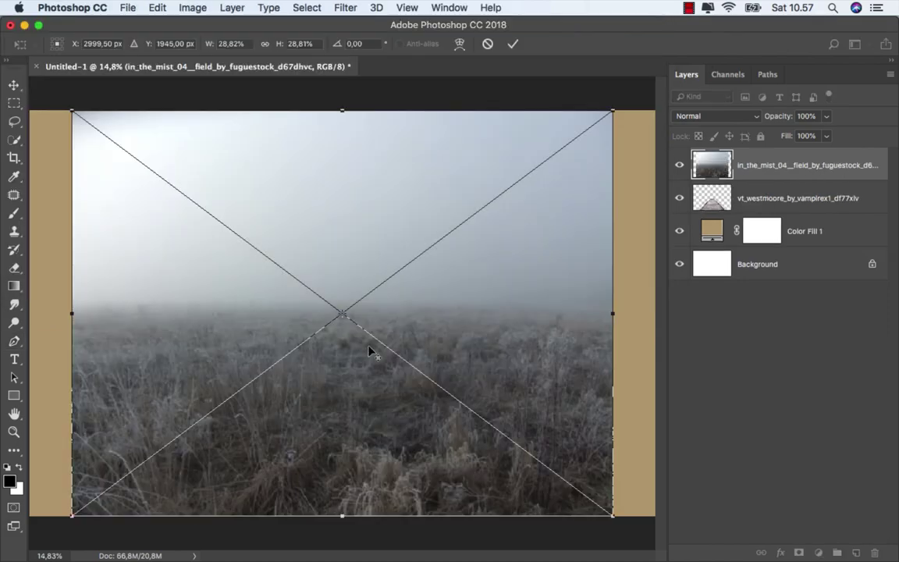
left_click_drag(583, 314, 621, 310)
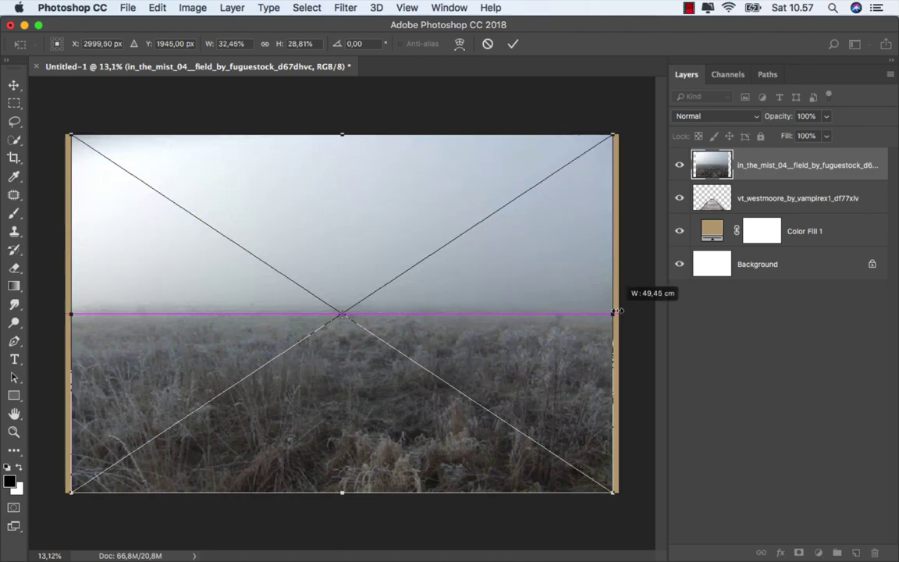
right_click(472, 291)
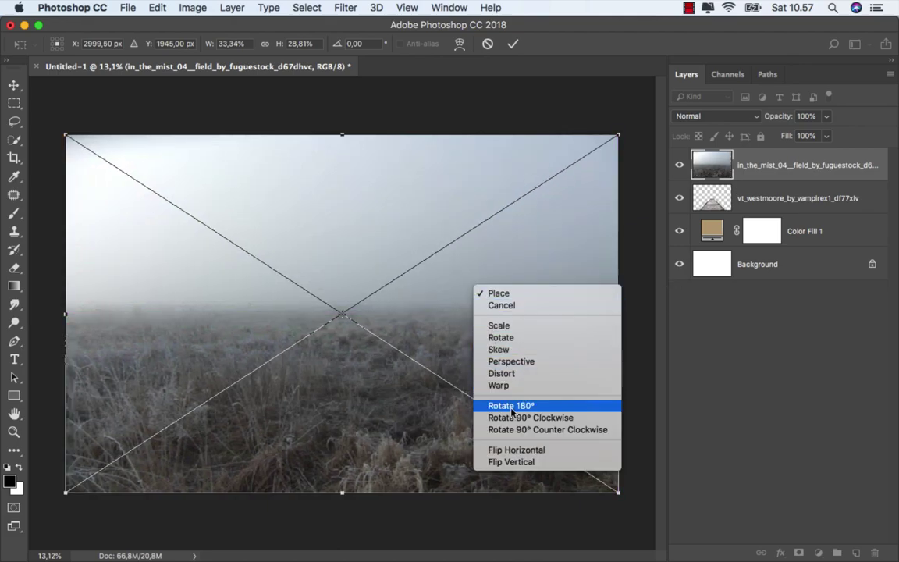
left_click(516, 450)
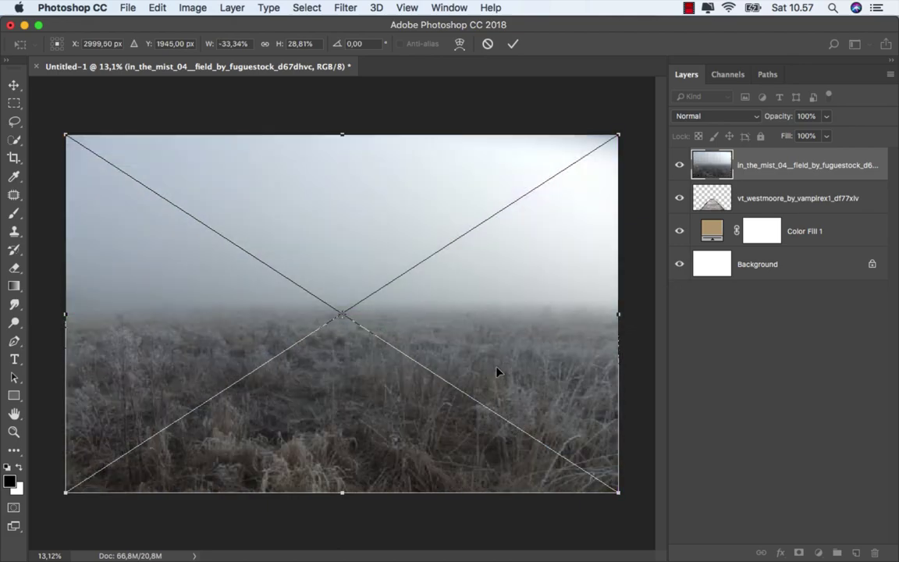
key("Return")
Step: Move the mist layer beneath the boardwalk and lower its top to reveal a tan strip
key("p")
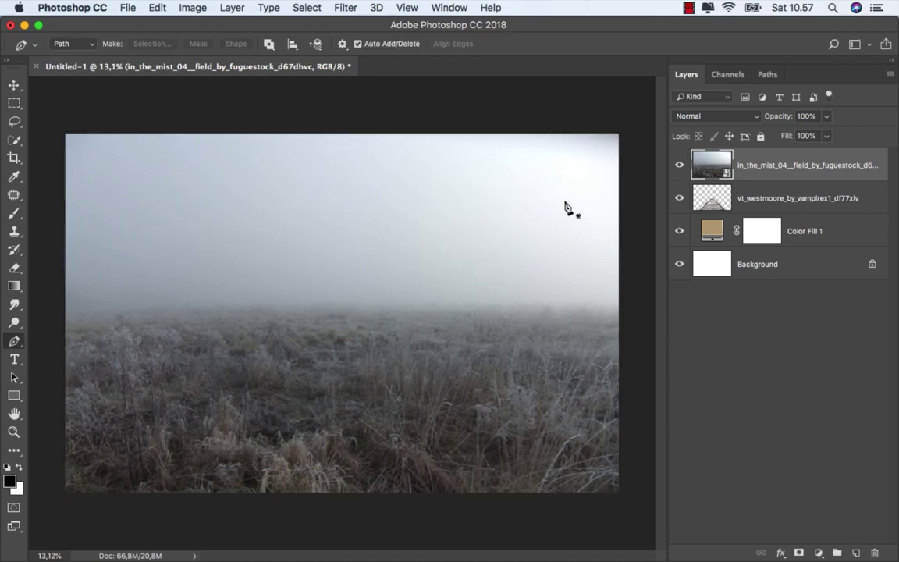
left_click_drag(745, 166, 743, 202)
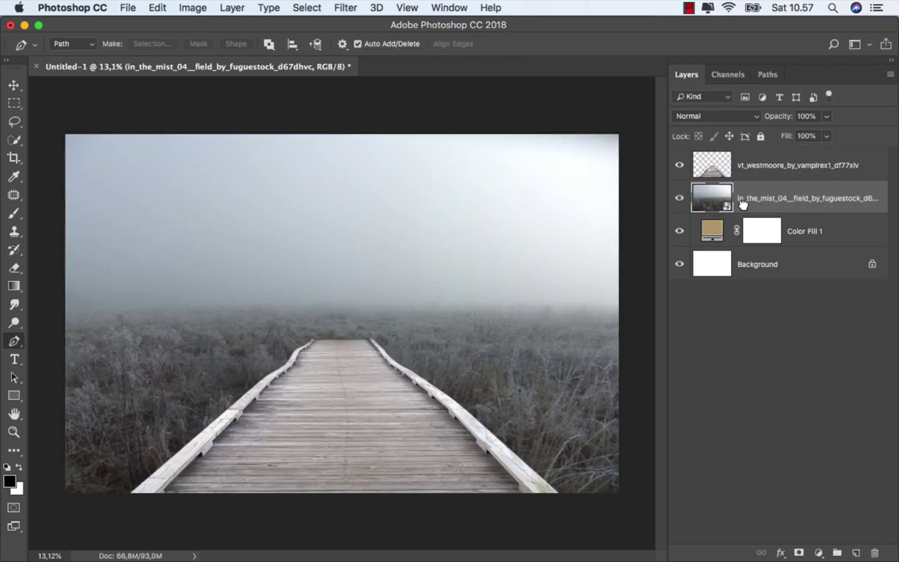
key("ctrl+t")
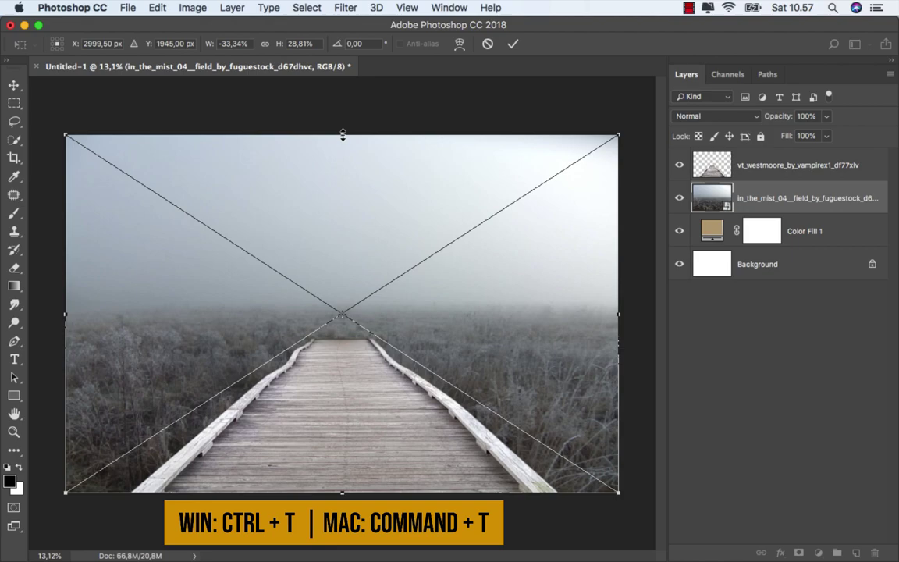
left_click_drag(343, 135, 343, 195)
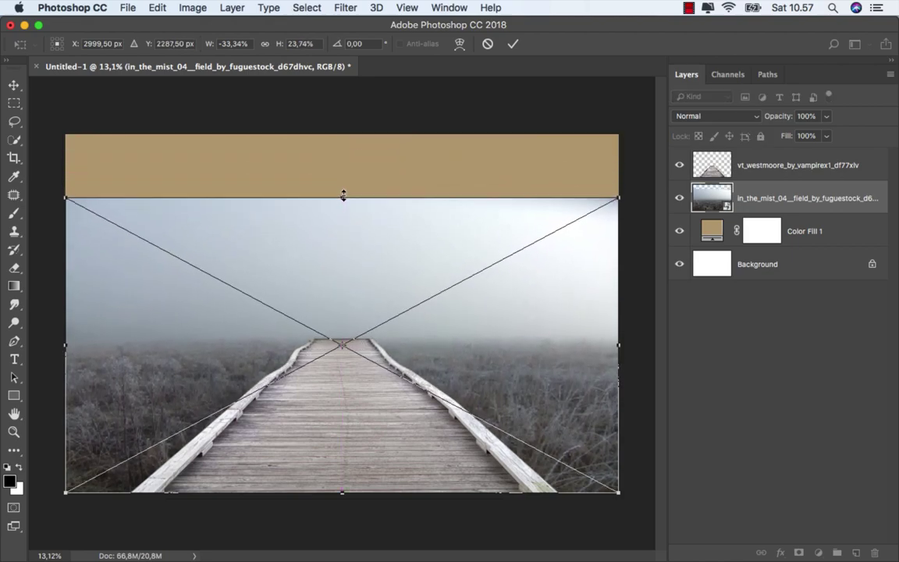
left_click(509, 44)
Step: Set the mist layer to Multiply blending at 86% fill
key("p")
scroll(363, 273, "up", 1)
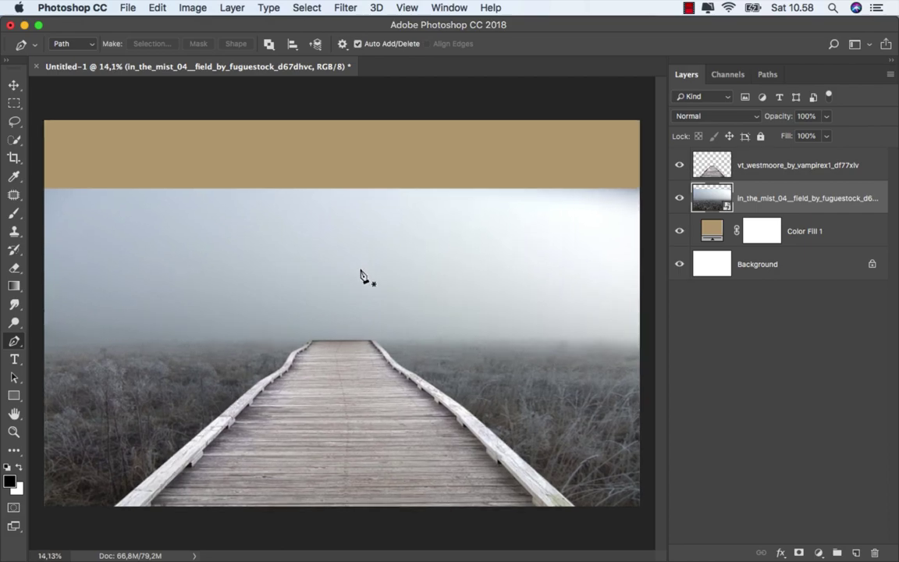
left_click(711, 119)
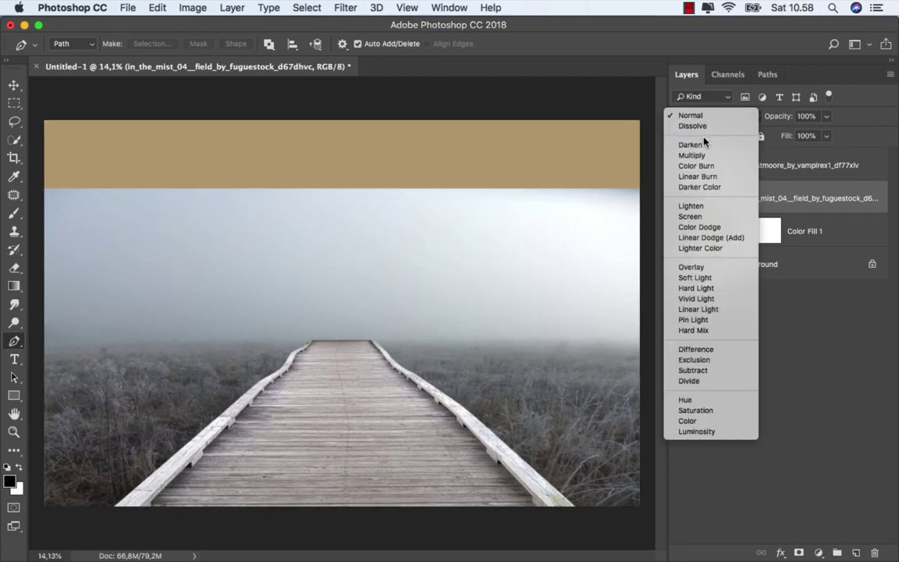
left_click(702, 152)
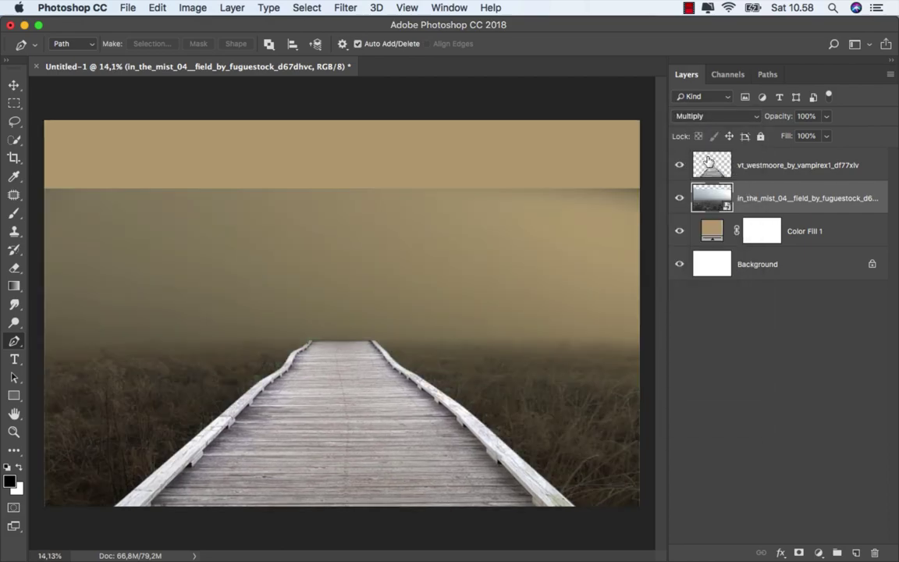
left_click(826, 136)
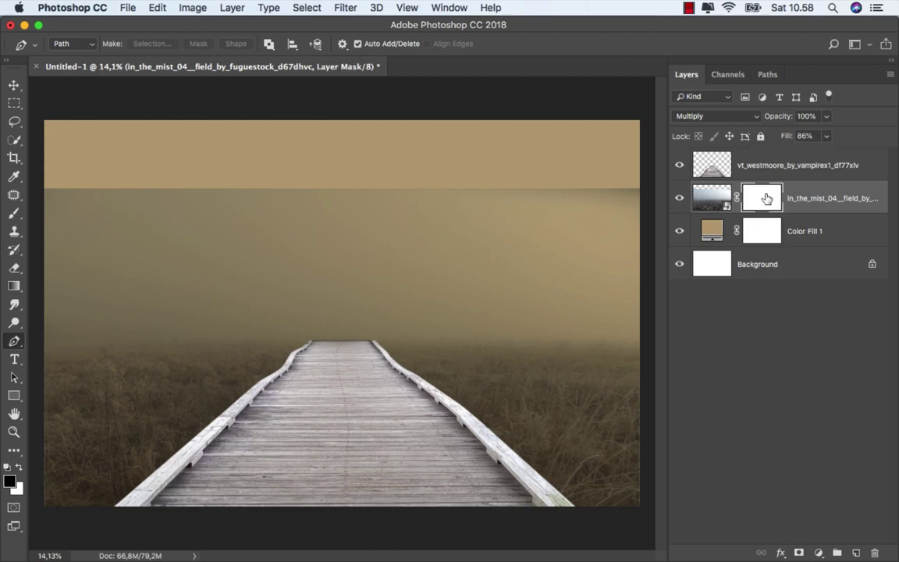
Step: Fade the mist layer's top into the tan sky with a black-to-white linear gradient
left_click_drag(14, 286, 69, 283)
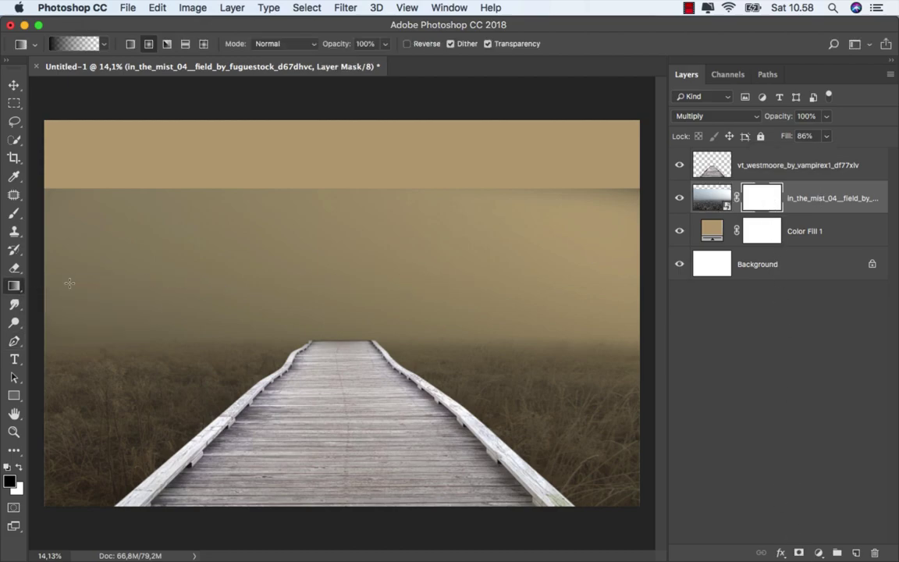
left_click(131, 44)
key("x")
key("x")
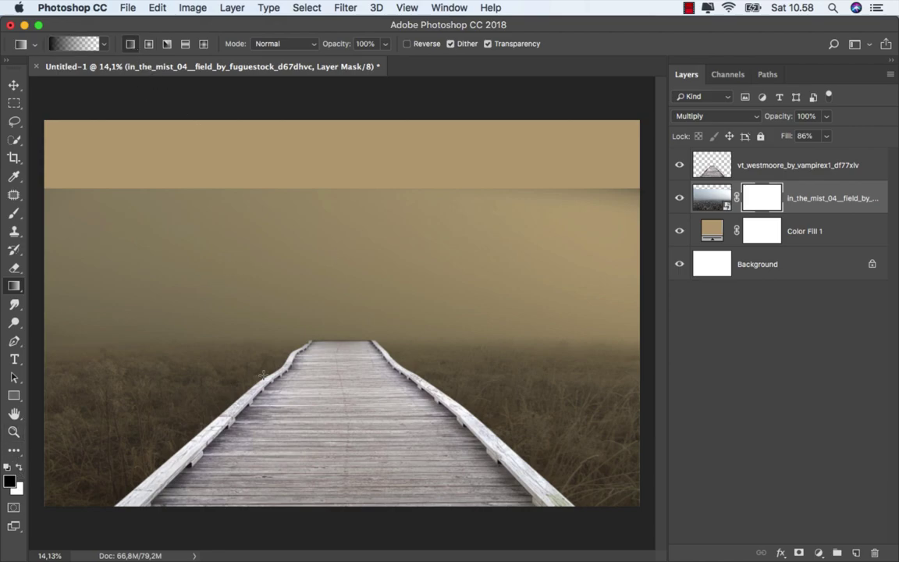
left_click_drag(335, 328, 335, 386)
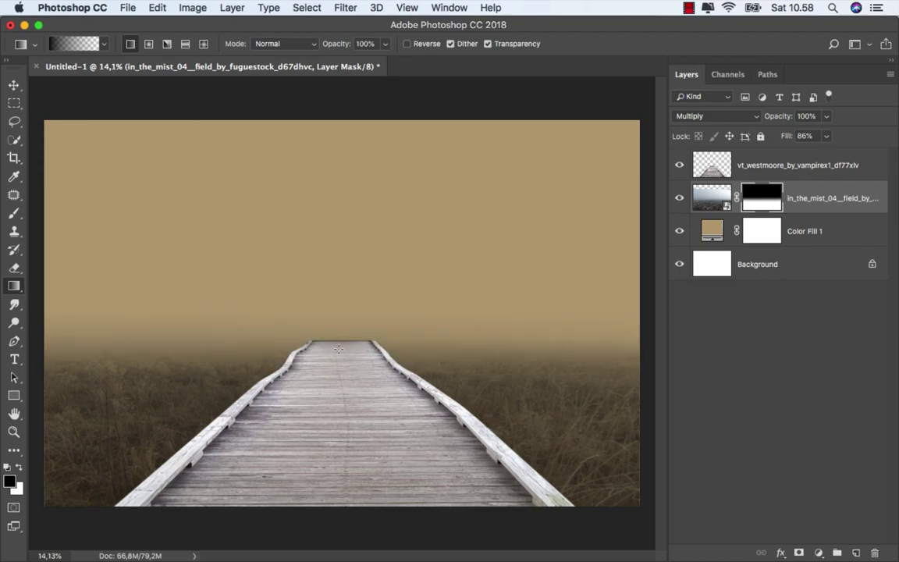
left_click_drag(338, 207, 338, 424)
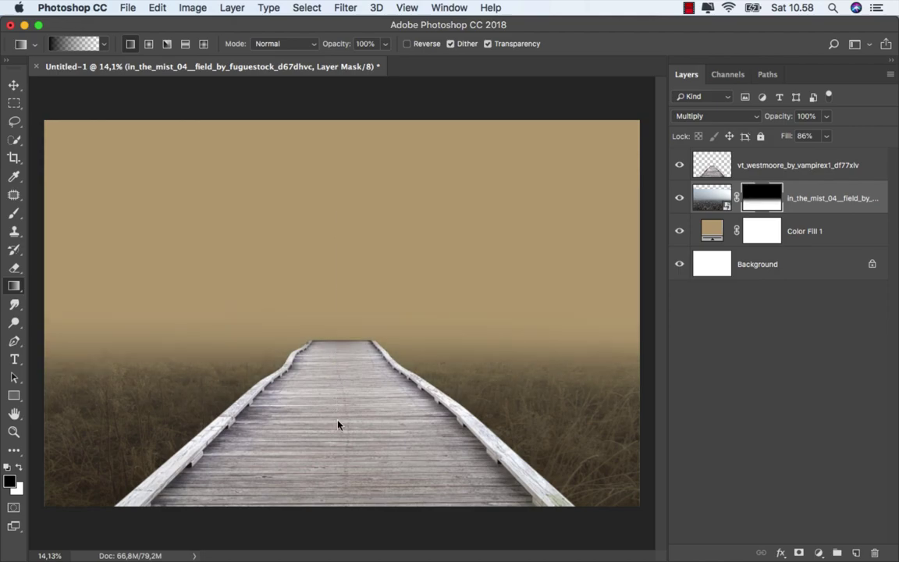
Step: Shorten the boardwalk slightly by lowering its top edge
left_click(804, 164)
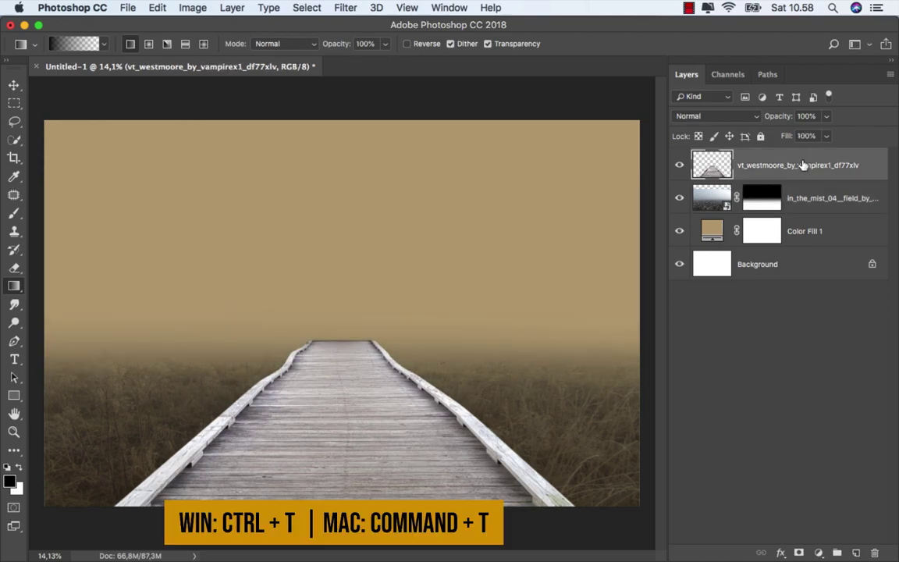
key("super+t")
left_click_drag(341, 342, 342, 357)
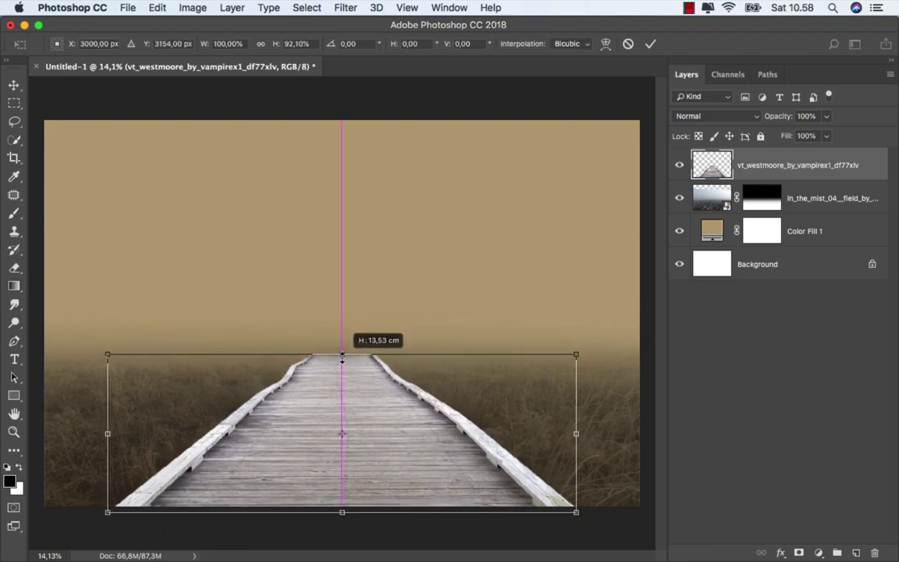
left_click_drag(342, 357, 342, 355)
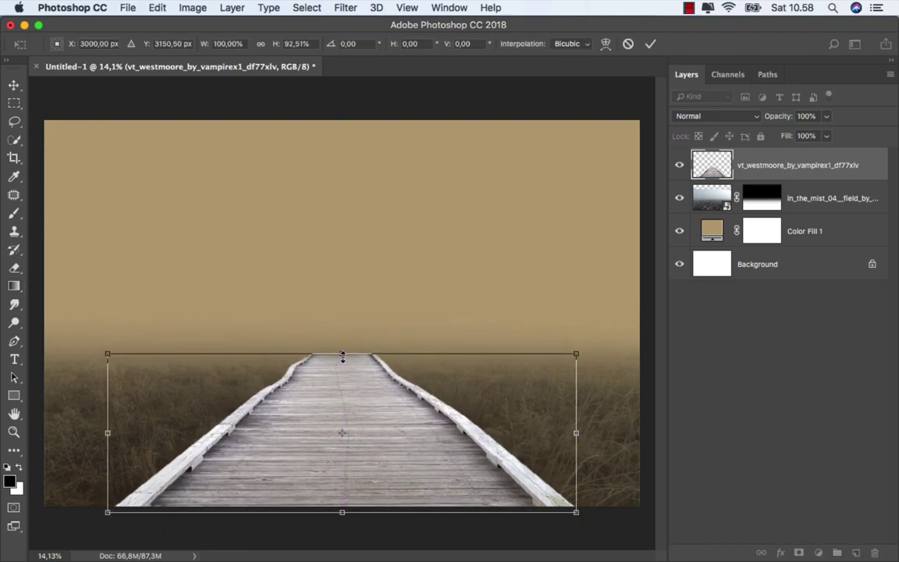
left_click(650, 43)
key("g")
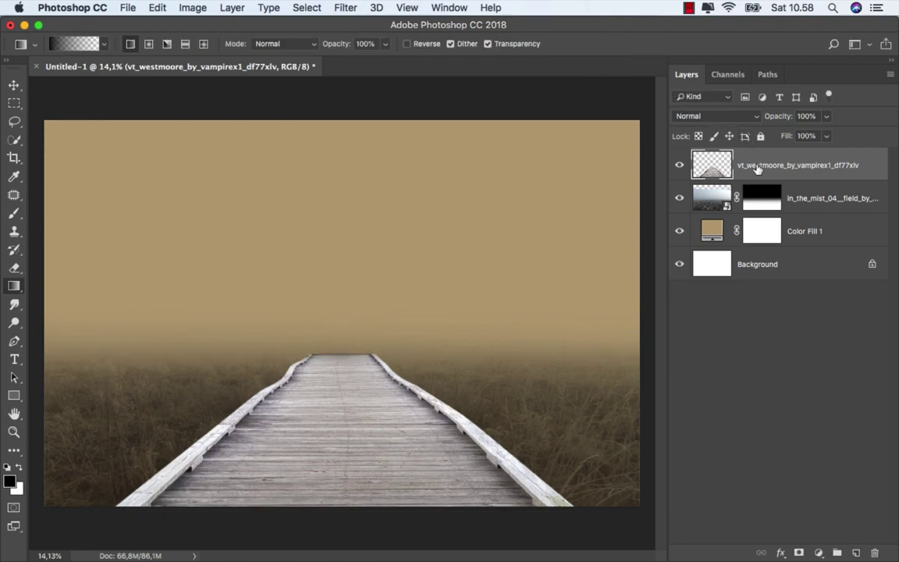
Step: Add a Levels adjustment clipped to in_the_mist with the white input at about 169
left_click(800, 201)
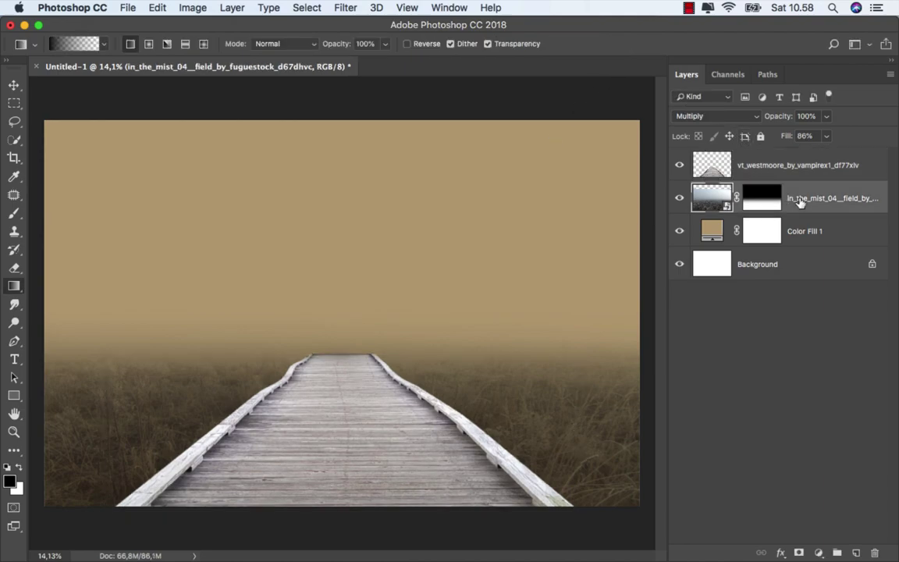
key("v")
left_click(818, 552)
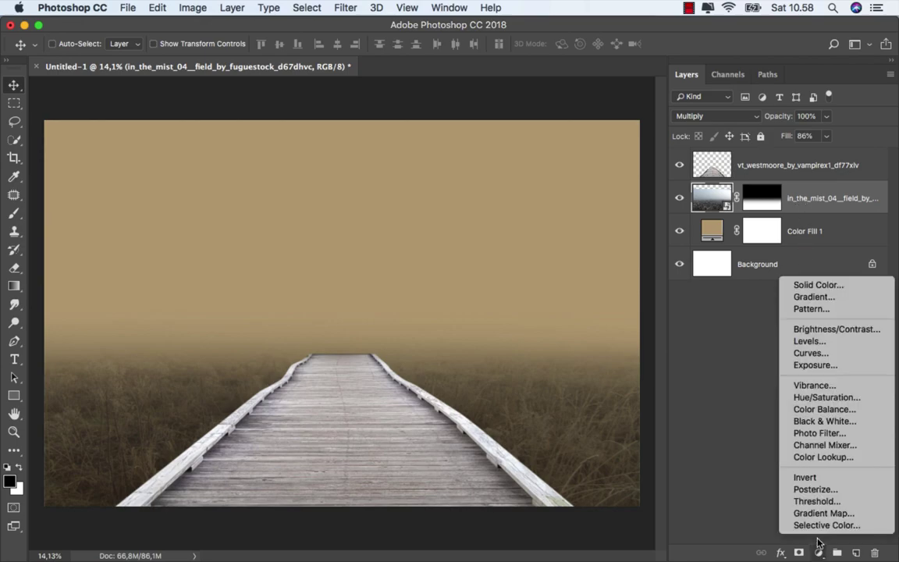
left_click(838, 344)
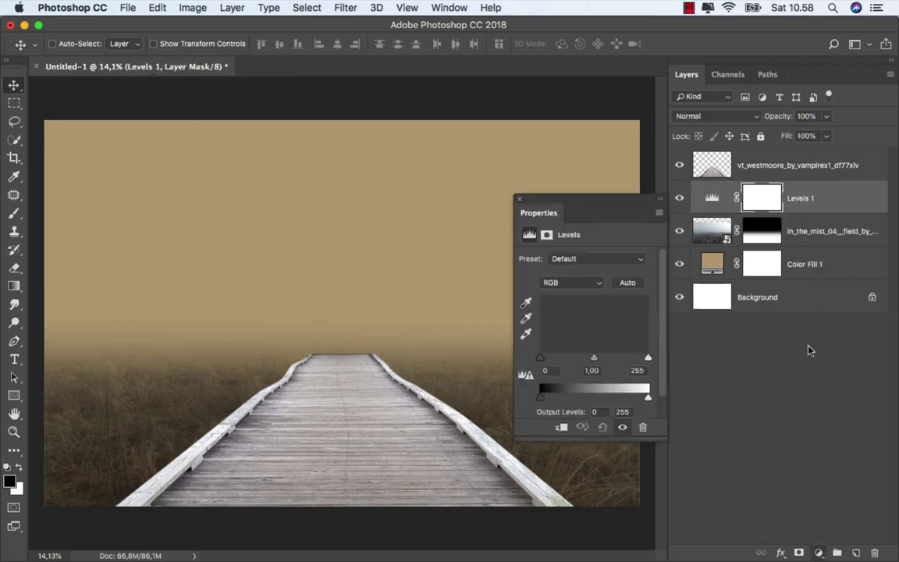
key("ctrl+alt+g")
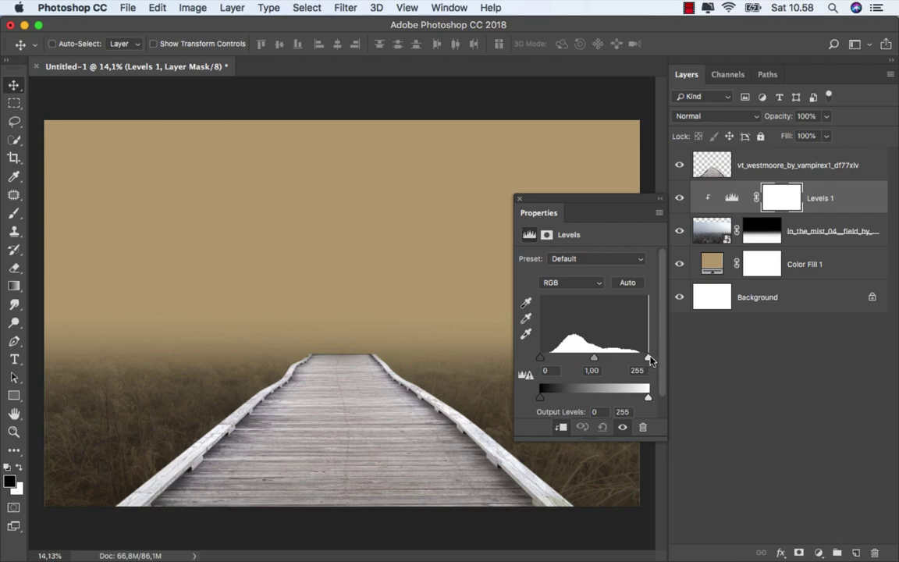
left_click_drag(648, 357, 614, 359)
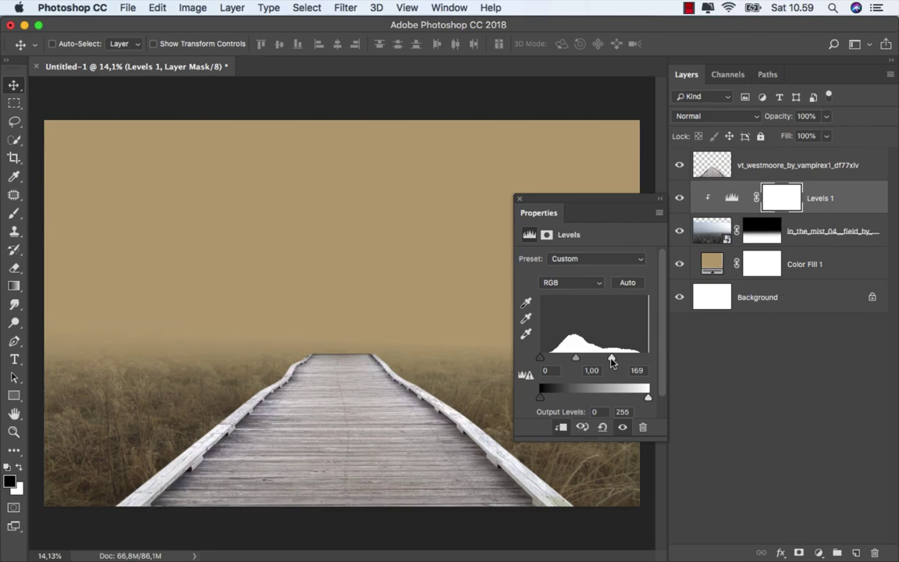
left_click(520, 199)
left_click(678, 199)
left_click(678, 200)
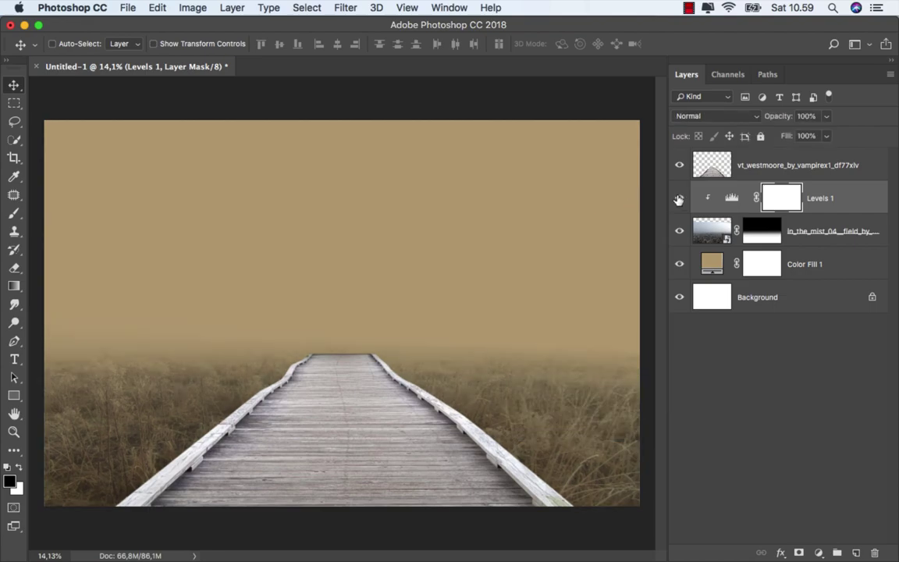
key("super+2")
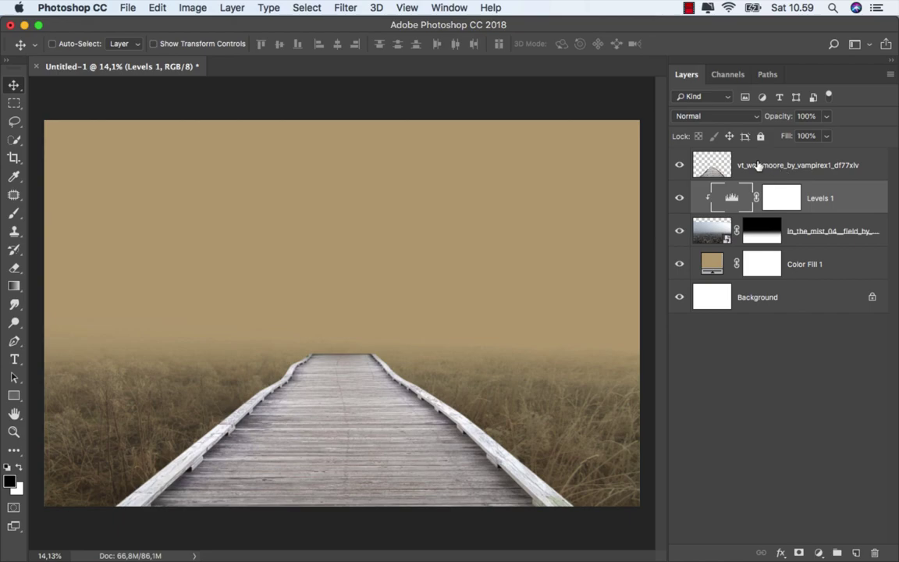
Step: Mask the vt_westmoore layer and fade its far end with a 46% opacity vertical gradient
left_click(757, 166)
left_click(797, 551)
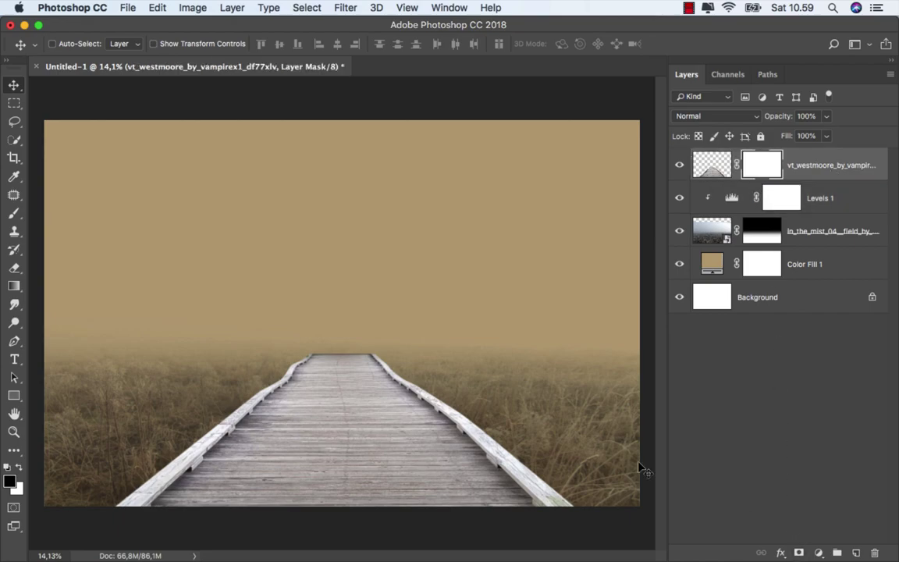
left_click(14, 287)
left_click(47, 285)
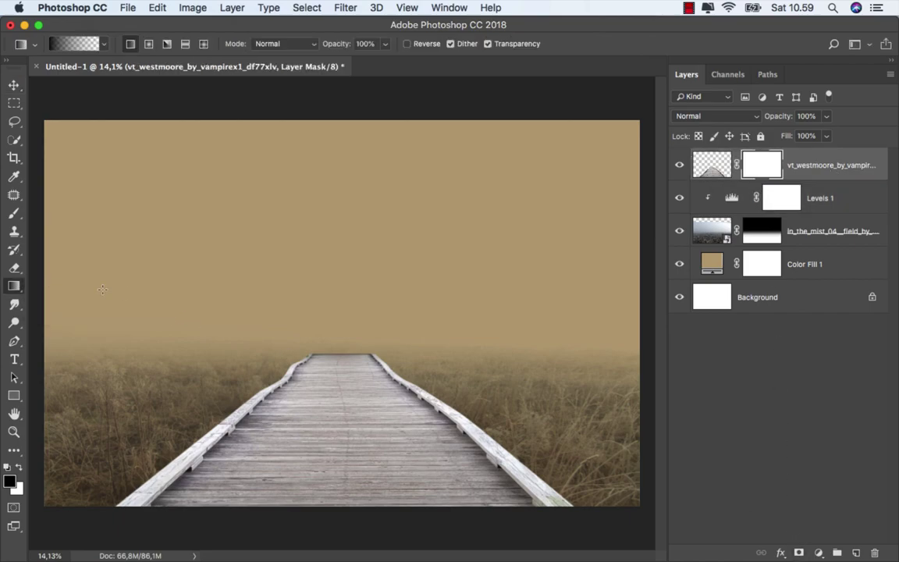
left_click_drag(341, 384, 336, 392)
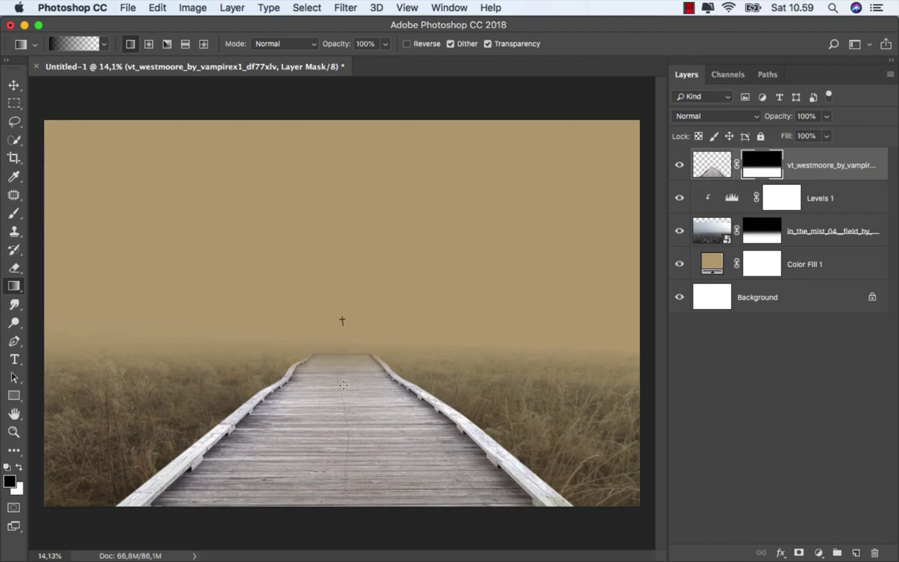
left_click_drag(341, 316, 341, 399)
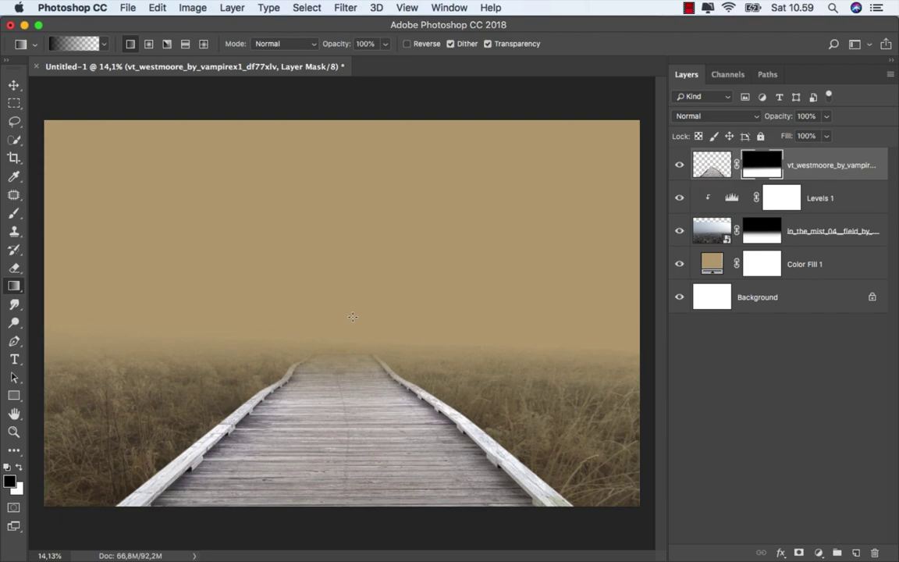
key("super+z")
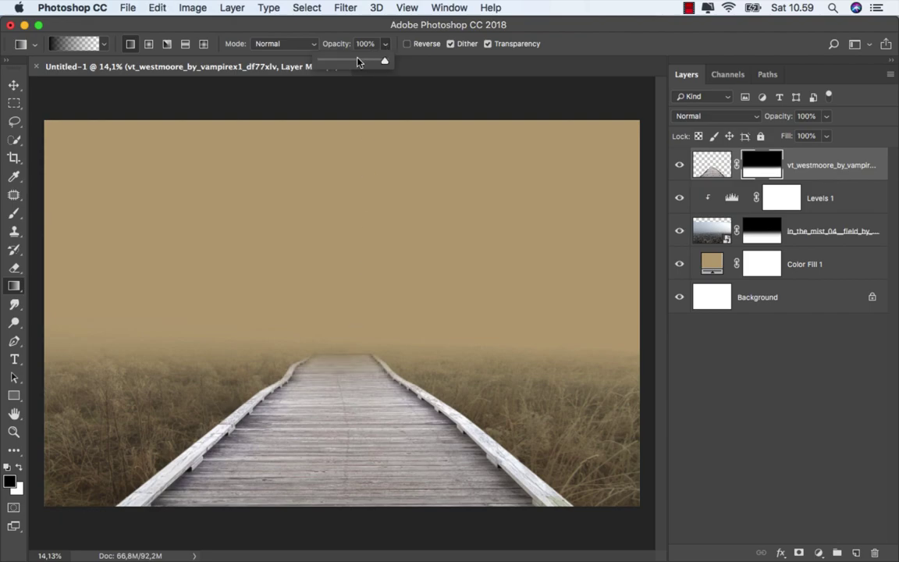
left_click_drag(386, 44, 349, 61)
left_click_drag(341, 337, 340, 405)
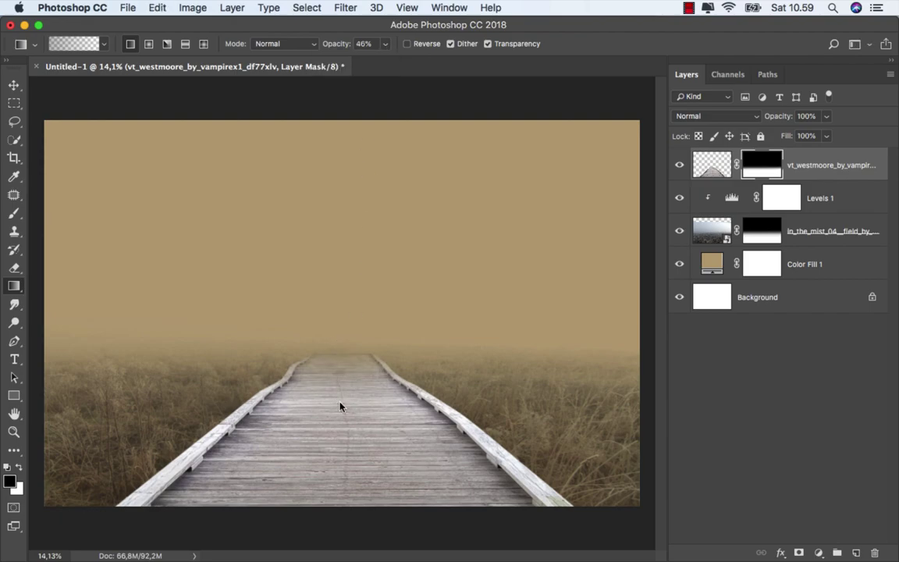
key("super+2")
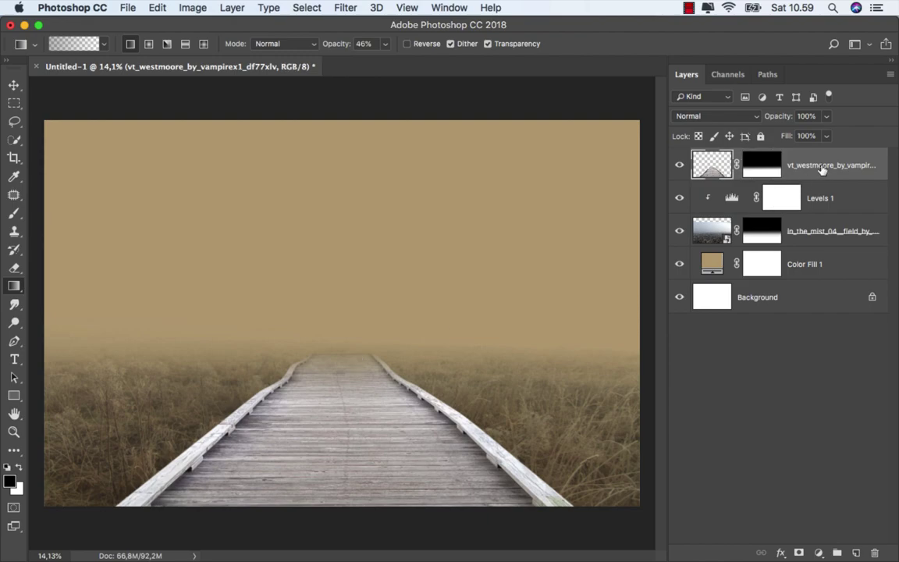
Step: Place the basket-carrying woman PNG, scale it down, and position it mid-boardwalk
key("v")
mouse_move(304, 559)
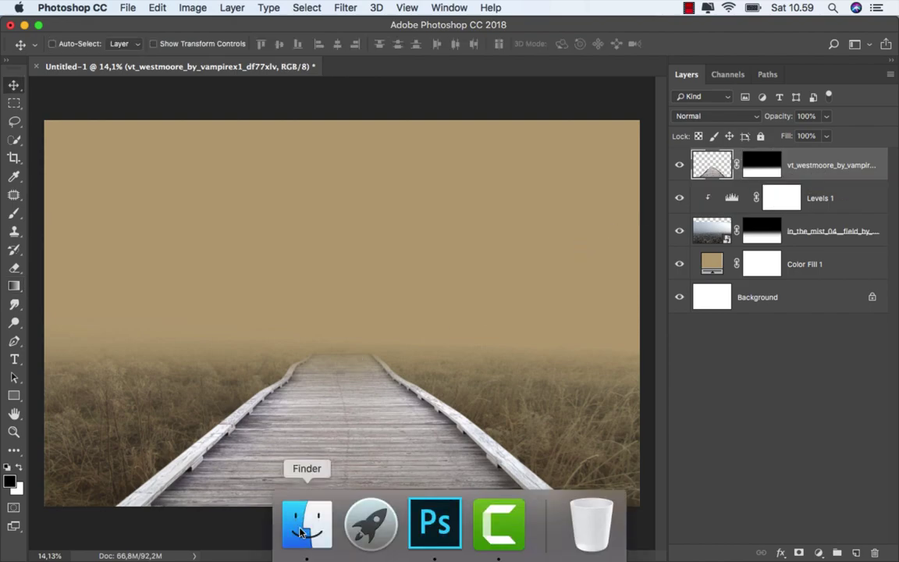
left_click(311, 528)
left_click_drag(356, 125, 368, 314)
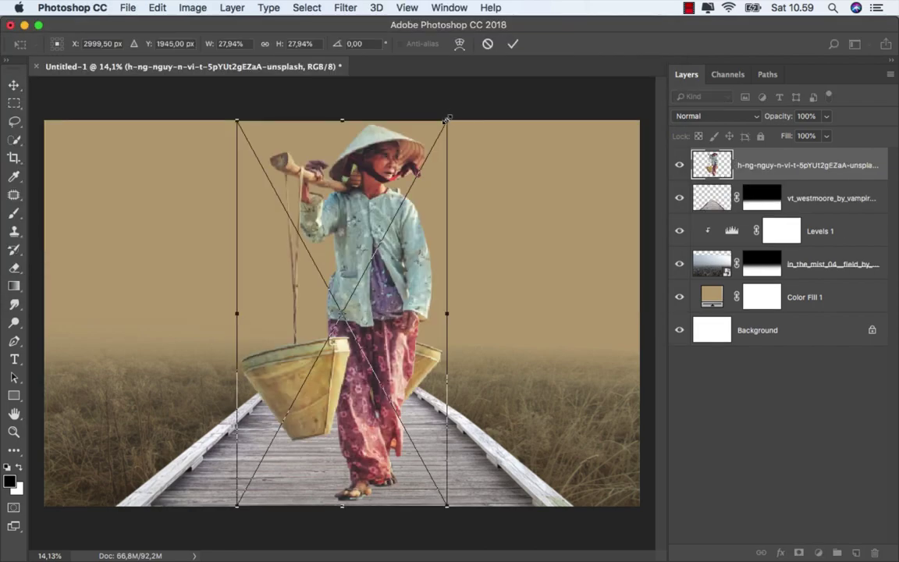
left_click_drag(445, 119, 427, 202)
mouse_move(353, 275)
left_mouse_down()
mouse_move(341, 275)
mouse_move(331, 299)
left_mouse_up()
left_click(512, 44)
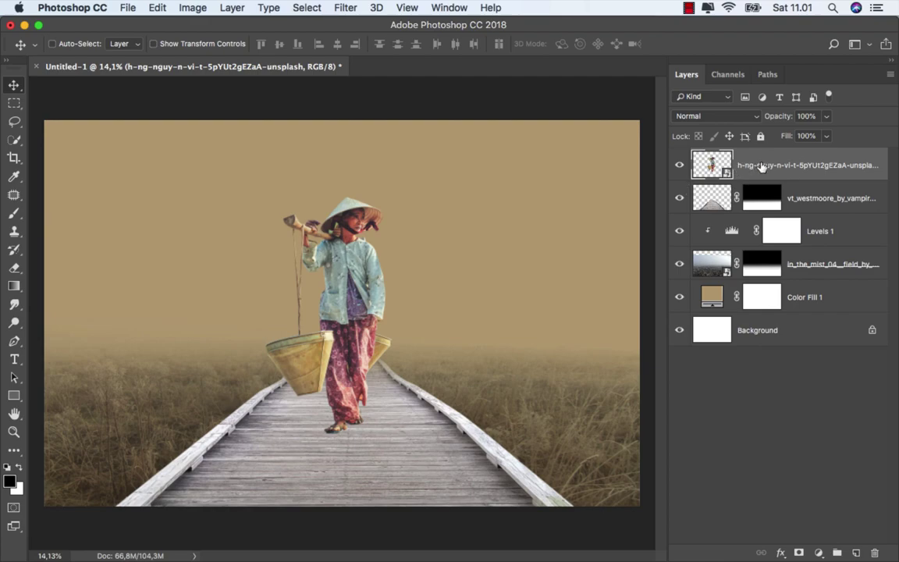
mouse_move(306, 557)
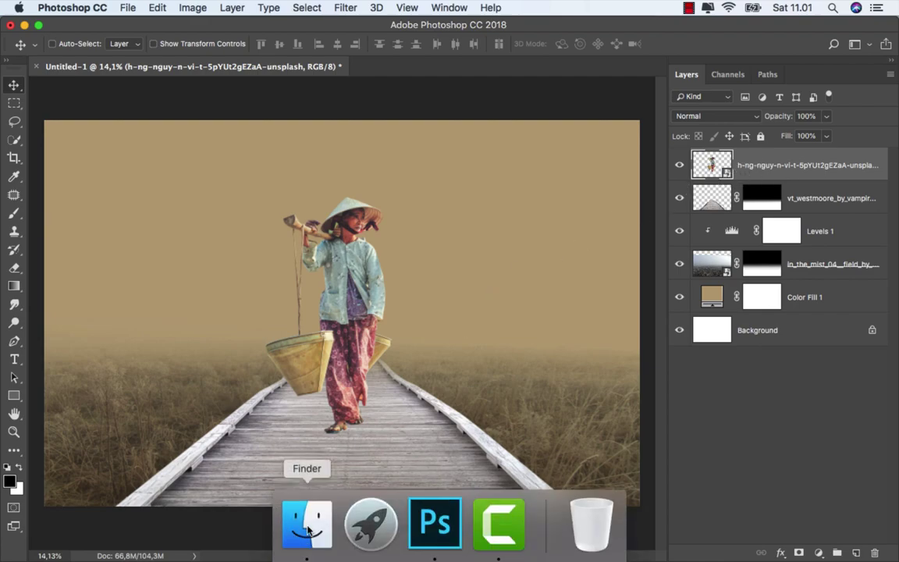
left_click(305, 525)
Step: Place the ales-krivec sunset photo beneath in_the_mist, stretched wide to about 30.5% by 19.5%
mouse_move(156, 105)
left_mouse_down()
mouse_move(265, 367)
mouse_move(318, 297)
left_mouse_up()
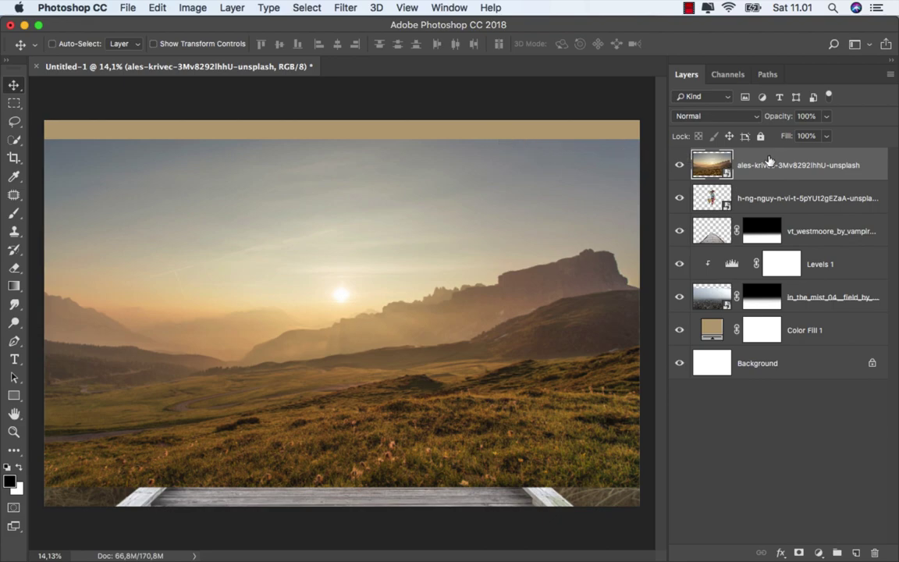
left_click_drag(765, 166, 745, 314)
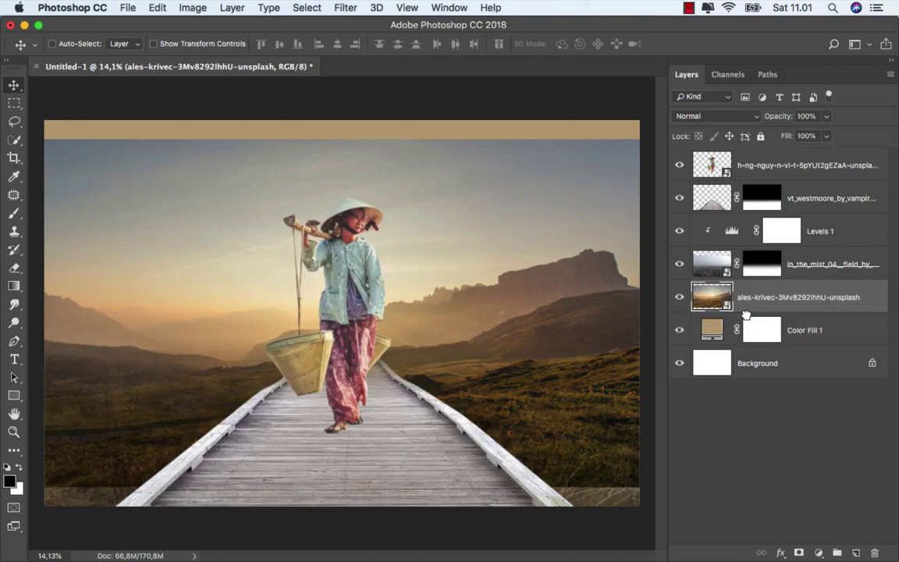
key("ctrl+t")
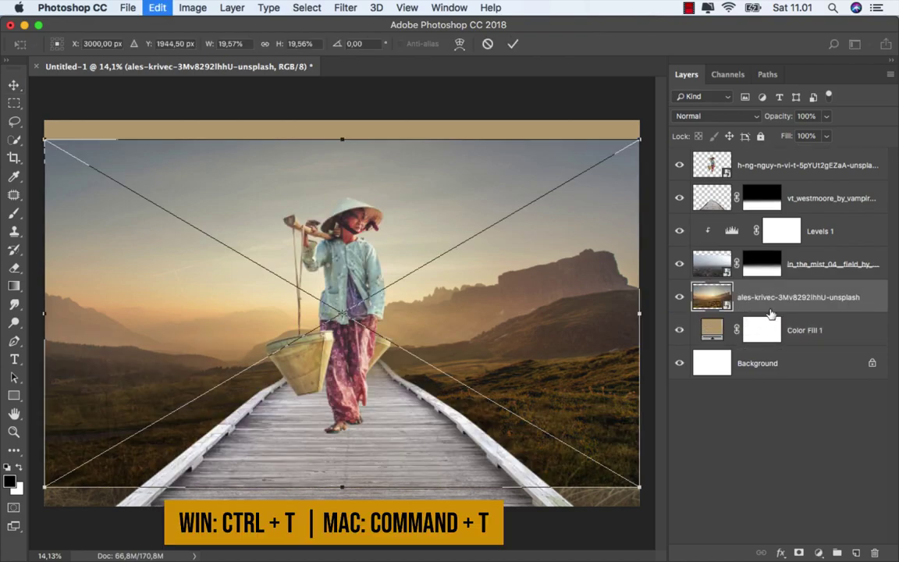
scroll(323, 285, "down", 1)
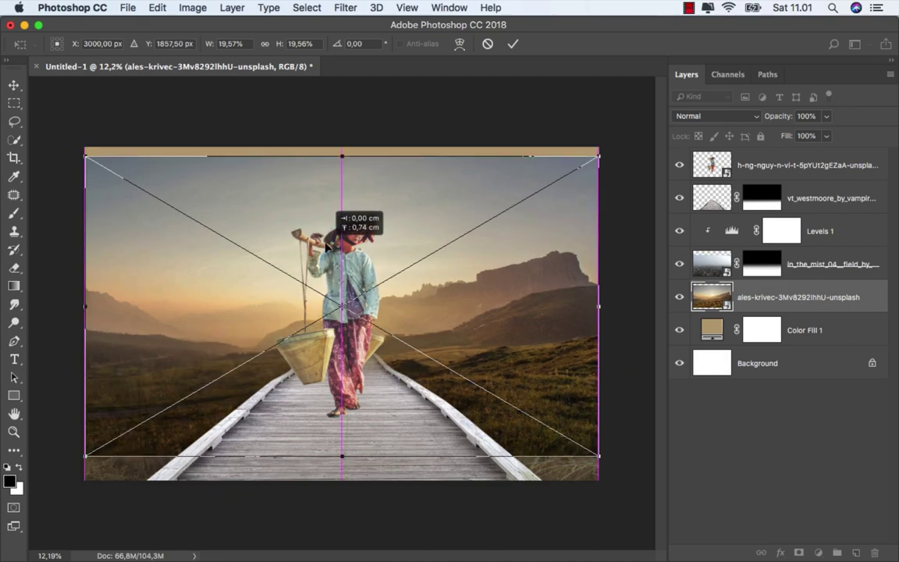
left_click_drag(322, 284, 322, 256)
scroll(322, 256, "down", 1)
scroll(323, 256, "down", 1)
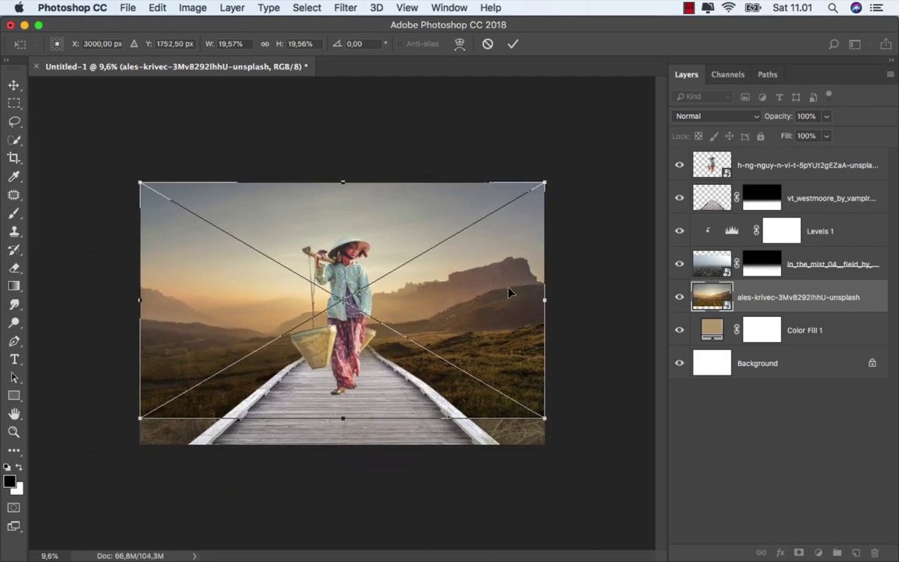
left_click_drag(343, 415, 343, 403)
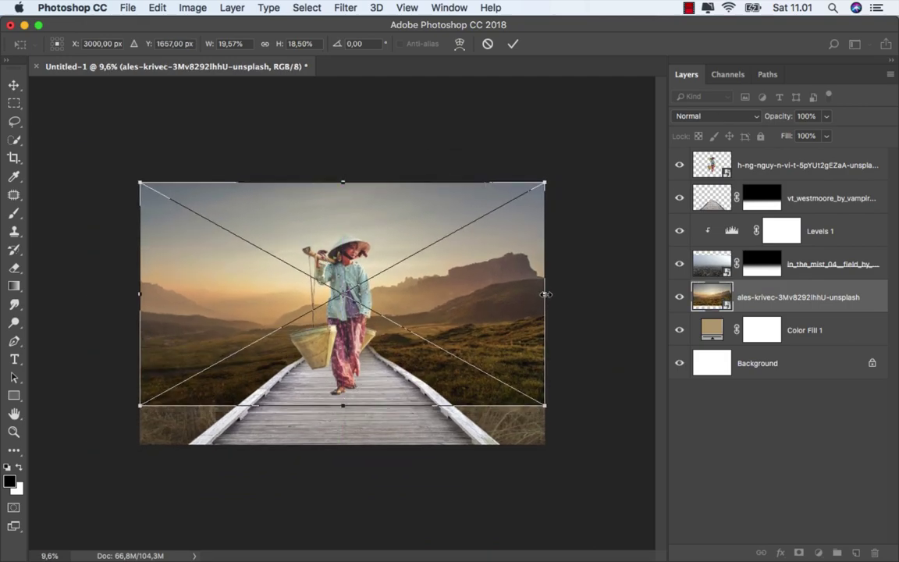
left_click_drag(544, 294, 773, 276)
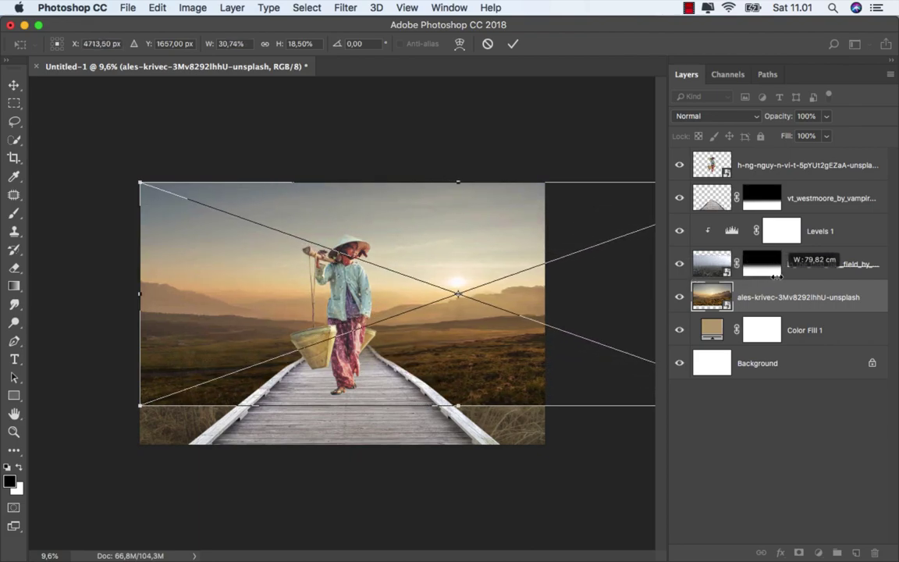
scroll(377, 325, "down", 1)
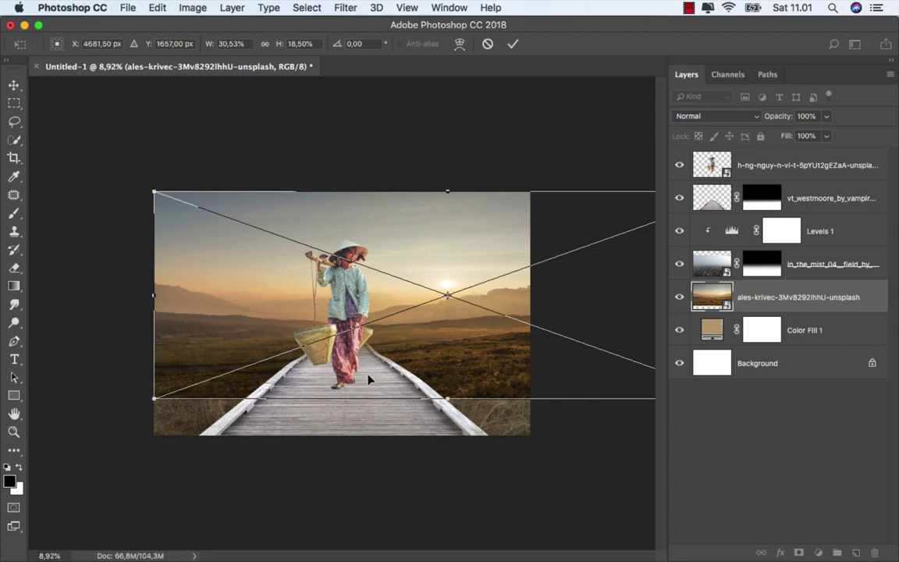
left_click_drag(439, 406, 449, 410)
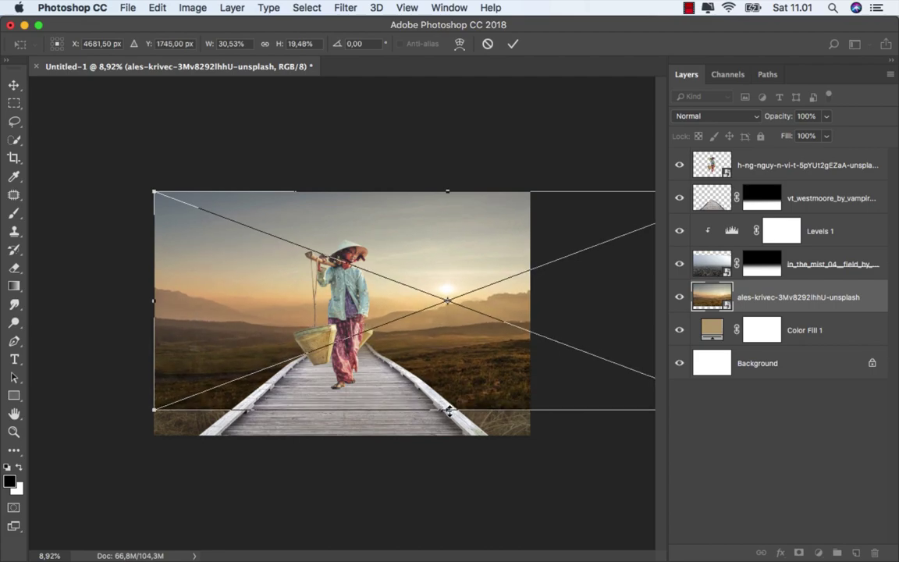
left_click(512, 43)
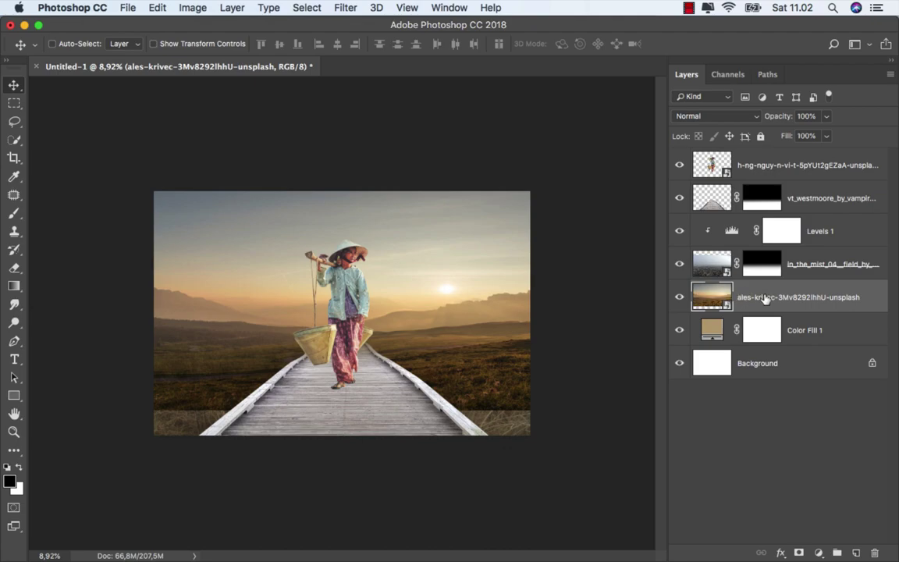
Step: Mask the sunset layer with a 100%-opacity gradient fading its lower field into haze
left_click(800, 551)
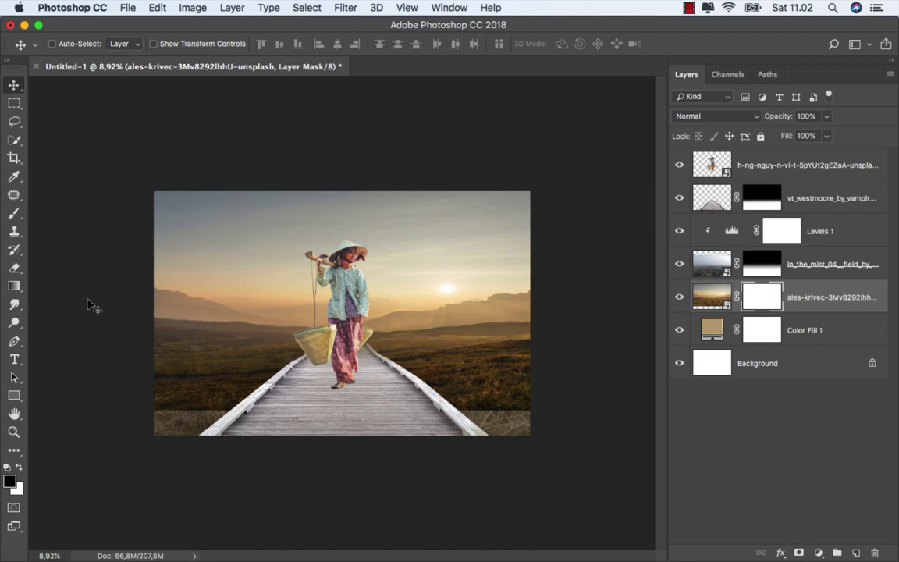
left_click(14, 286)
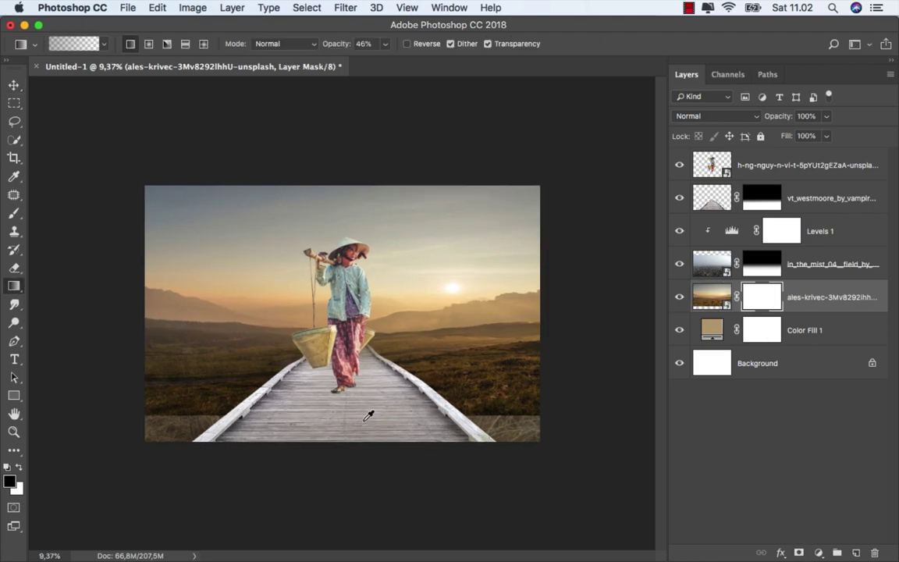
scroll(367, 413, "up", 5)
left_click(384, 44)
left_click_drag(384, 60, 443, 61)
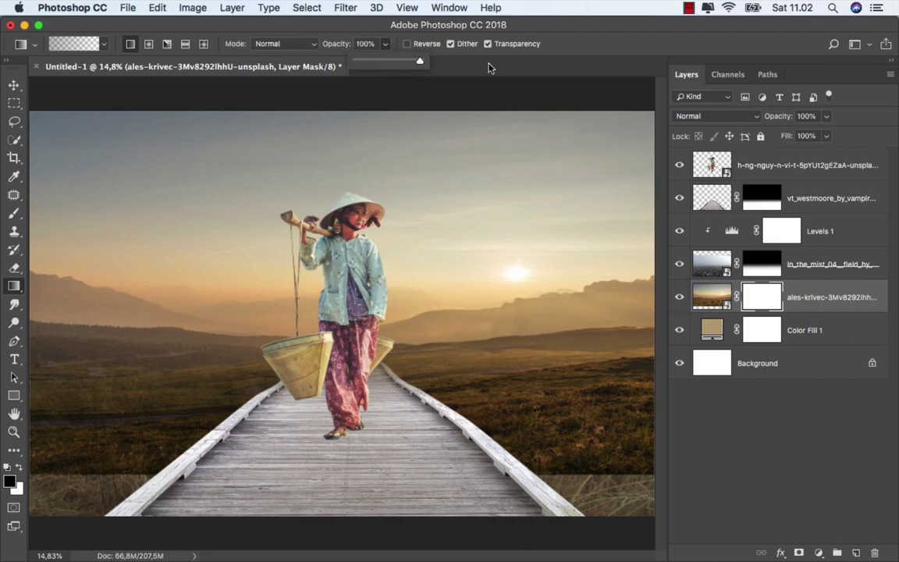
left_click_drag(331, 490, 332, 300)
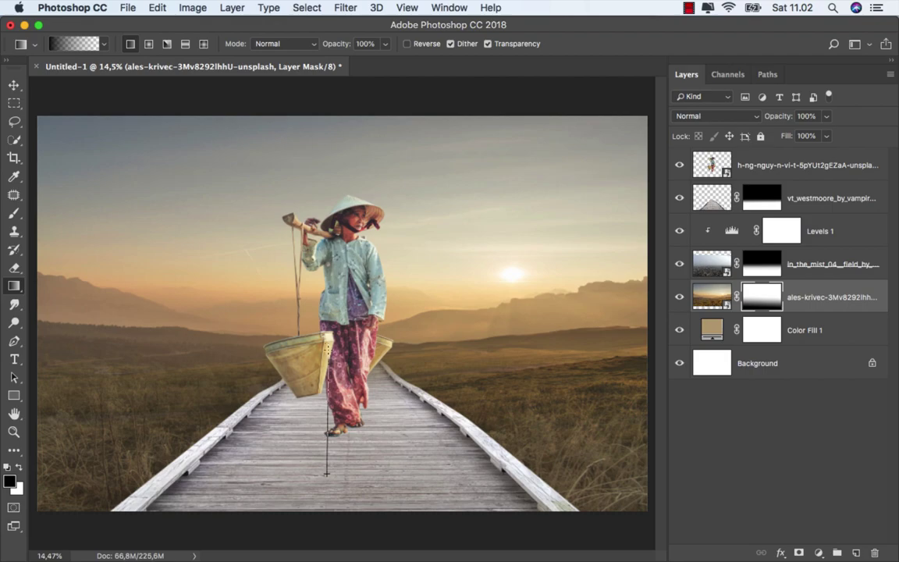
scroll(343, 312, "down", 1)
left_click_drag(328, 371, 330, 297)
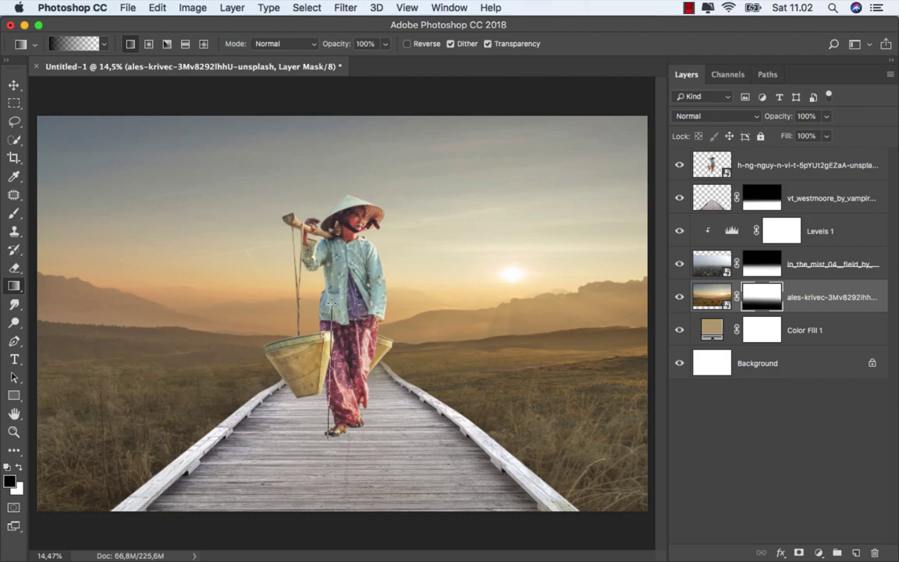
left_click_drag(318, 434, 322, 285)
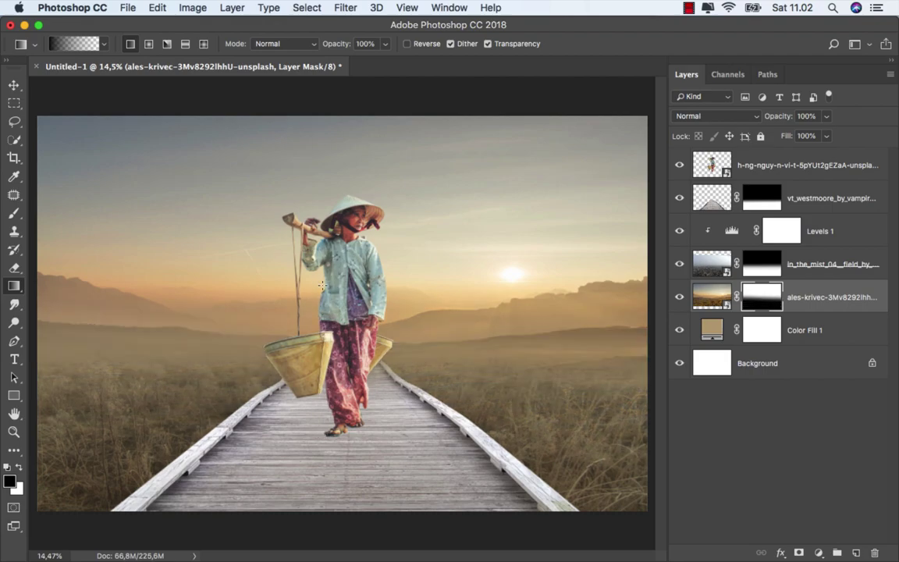
left_click_drag(324, 447, 324, 257)
left_click_drag(323, 458, 327, 281)
scroll(328, 281, "down", 1)
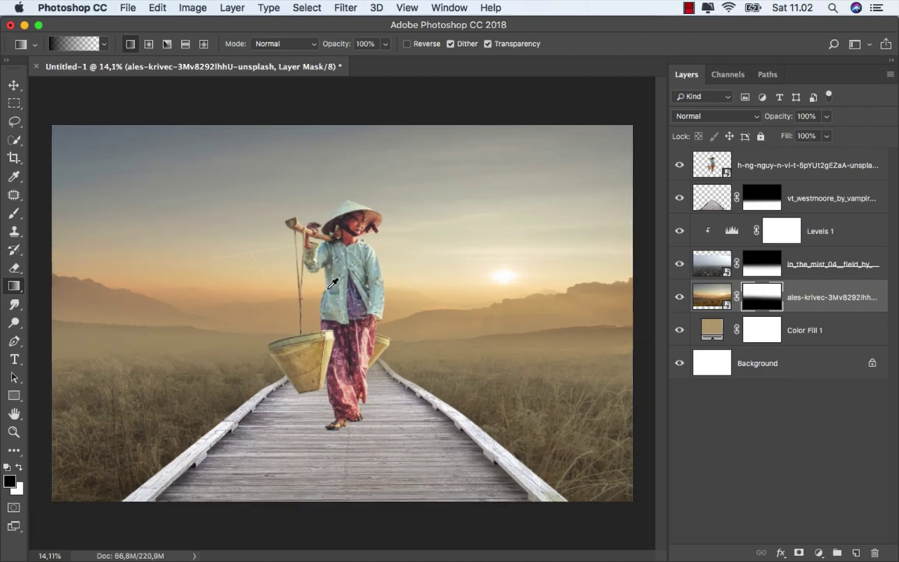
scroll(329, 281, "down", 1)
scroll(332, 282, "down", 1)
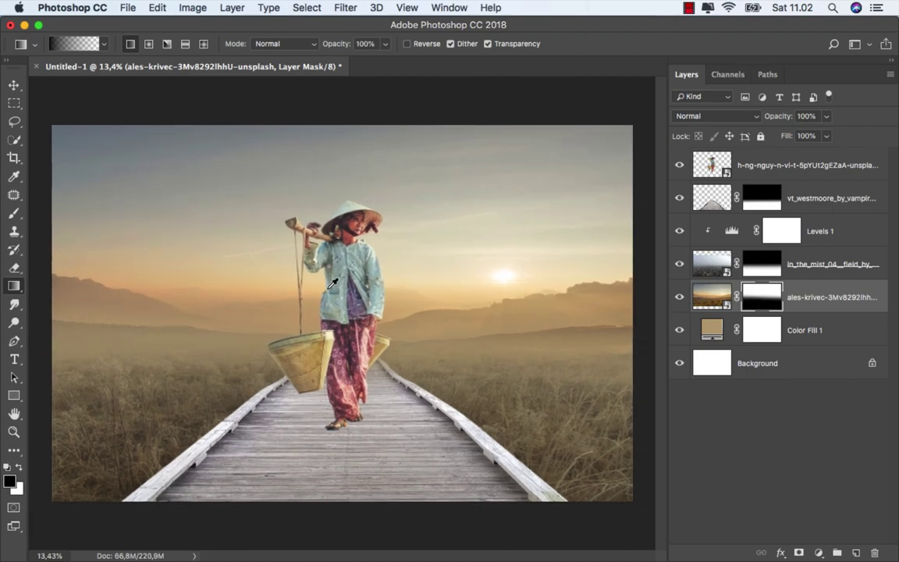
Step: Rasterize the sunset landscape layer
left_click(679, 294)
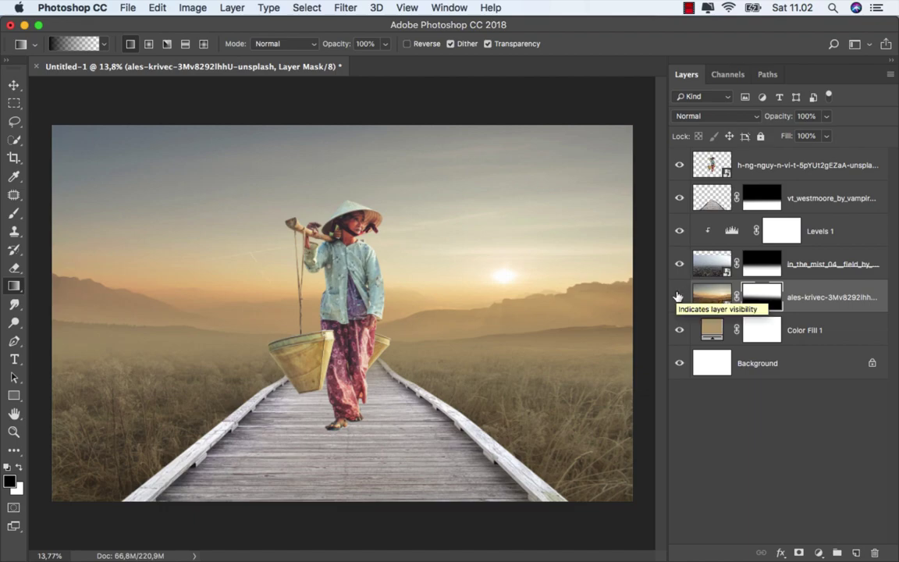
right_click(711, 296)
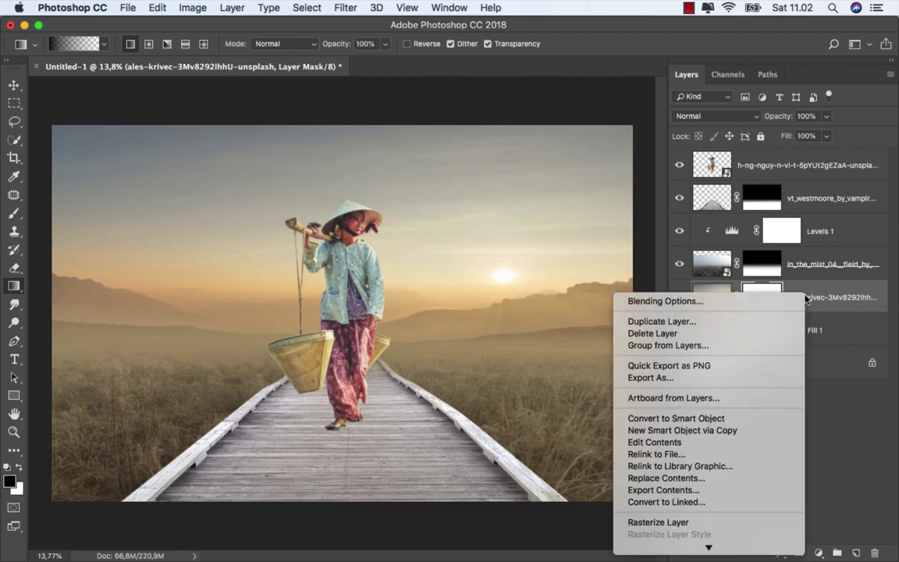
left_click(683, 521)
left_click(712, 301)
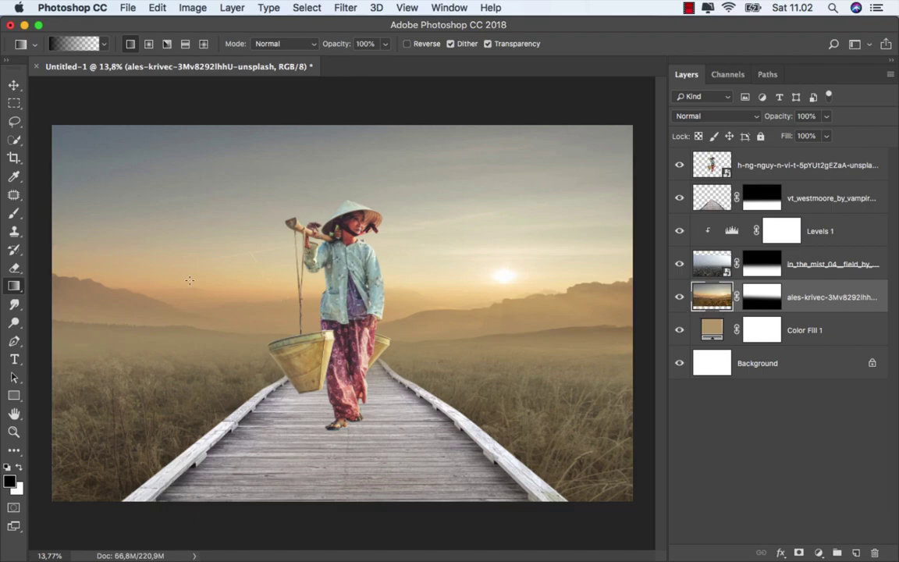
right_click(14, 195)
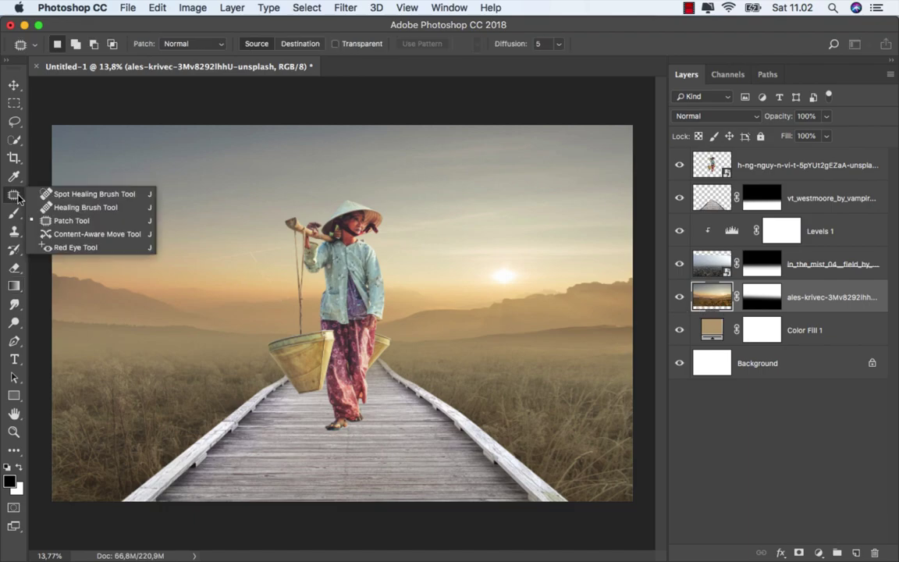
Step: Patch out the bright sun with the Patch Tool
left_click(90, 219)
scroll(537, 290, "up", 4)
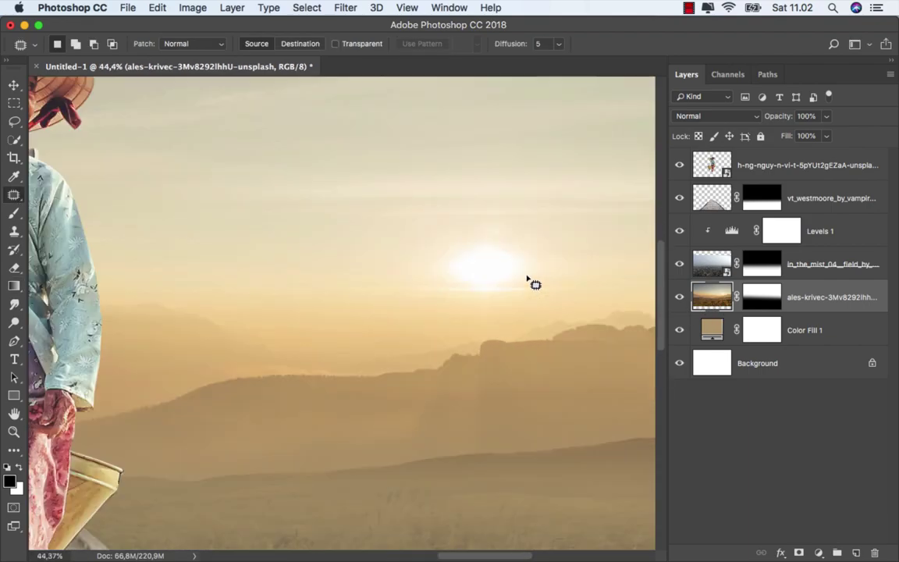
scroll(531, 283, "up", 1)
scroll(532, 274, "up", 2)
scroll(531, 273, "right", 2)
mouse_move(449, 263)
left_mouse_down()
mouse_move(467, 302)
mouse_move(461, 327)
mouse_move(526, 333)
mouse_move(321, 337)
mouse_move(327, 324)
mouse_move(367, 311)
mouse_move(396, 268)
mouse_move(435, 264)
mouse_move(283, 295)
left_mouse_up()
scroll(431, 285, "down", 1)
scroll(427, 285, "down", 3)
key("ctrl+d")
Step: Patch the remaining glow spots around the sun with nearby sky
scroll(498, 291, "up", 1)
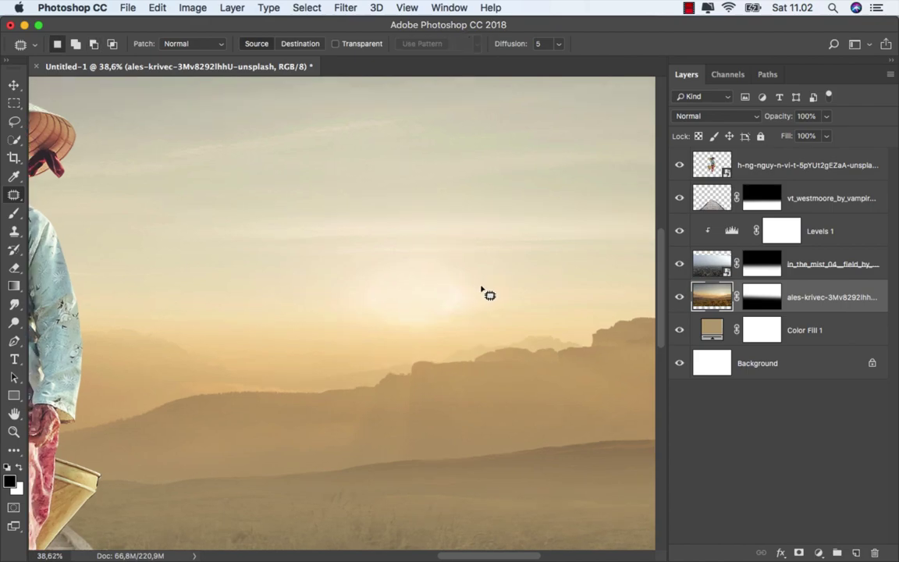
mouse_move(478, 308)
left_mouse_down()
mouse_move(437, 311)
mouse_move(480, 285)
mouse_move(550, 297)
left_mouse_up()
key("ctrl+d")
mouse_move(376, 278)
left_mouse_down()
mouse_move(361, 295)
mouse_move(409, 303)
mouse_move(327, 293)
left_mouse_up()
key("ctrl+d")
mouse_move(435, 294)
left_mouse_down()
mouse_move(391, 331)
mouse_move(473, 311)
mouse_move(468, 290)
mouse_move(560, 285)
mouse_move(515, 275)
left_mouse_up()
key("ctrl+d")
scroll(502, 287, "down", 2)
scroll(501, 287, "down", 3)
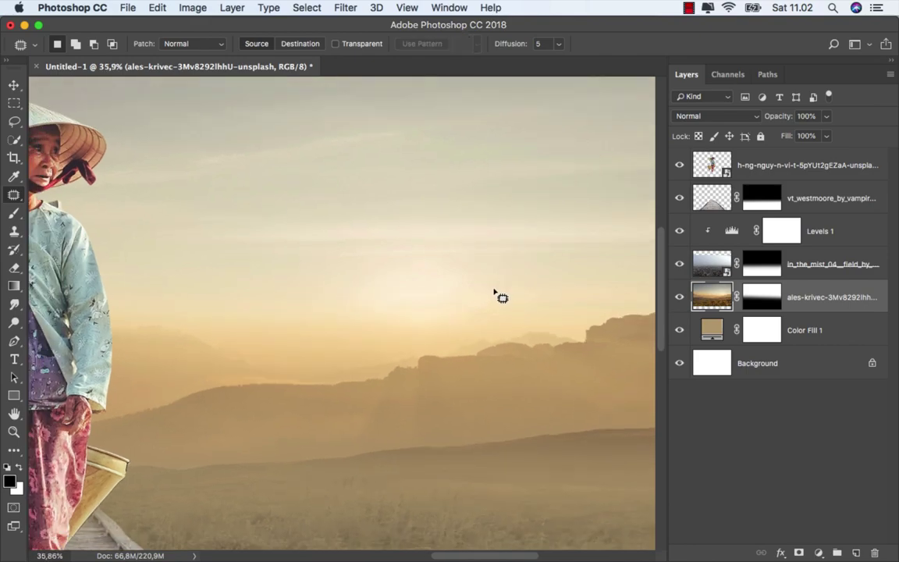
scroll(496, 281, "up", 2)
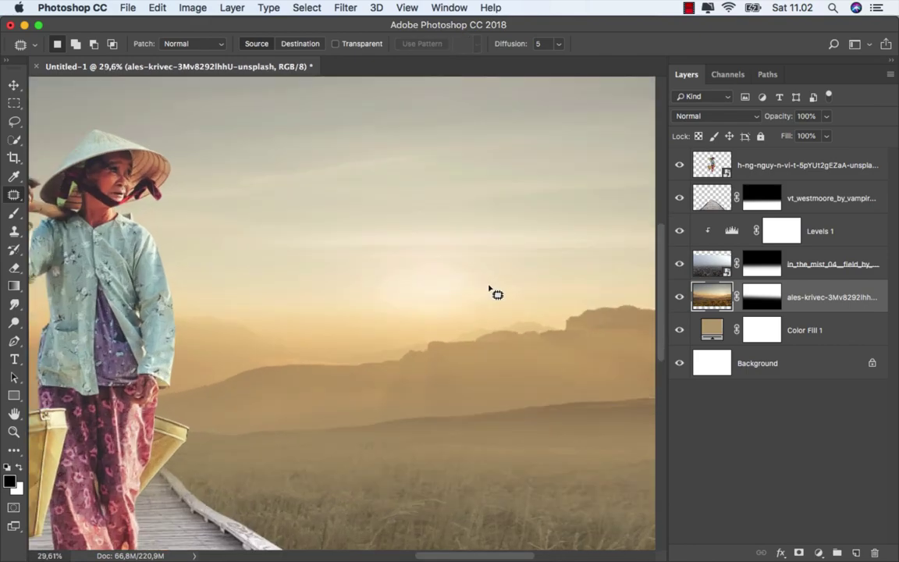
mouse_move(468, 275)
left_mouse_down()
mouse_move(460, 299)
mouse_move(461, 287)
left_mouse_up()
key("ctrl+d")
Step: Patch out the lower contrail with clean sky from its left
scroll(177, 255, "left", 5)
scroll(495, 333, "left", 2)
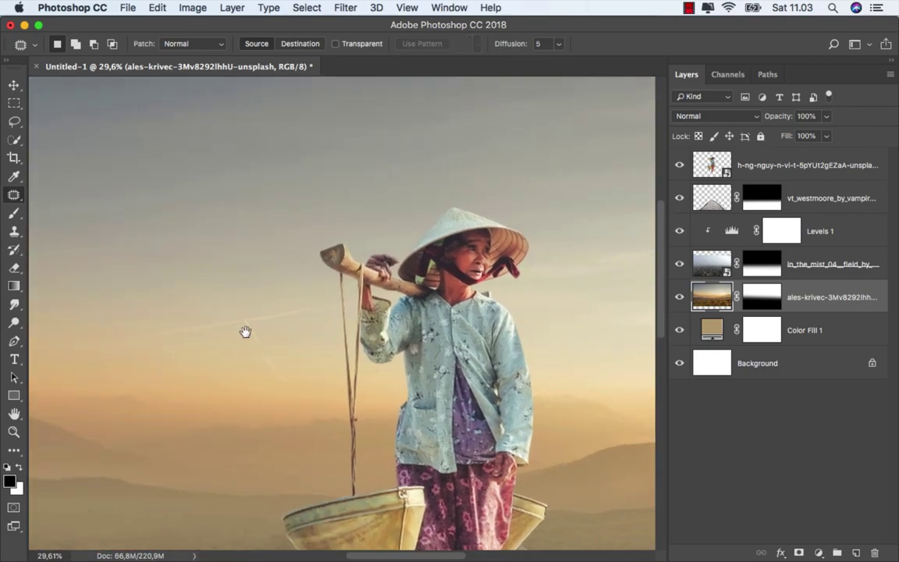
scroll(245, 330, "left", 2)
scroll(322, 306, "up", 3)
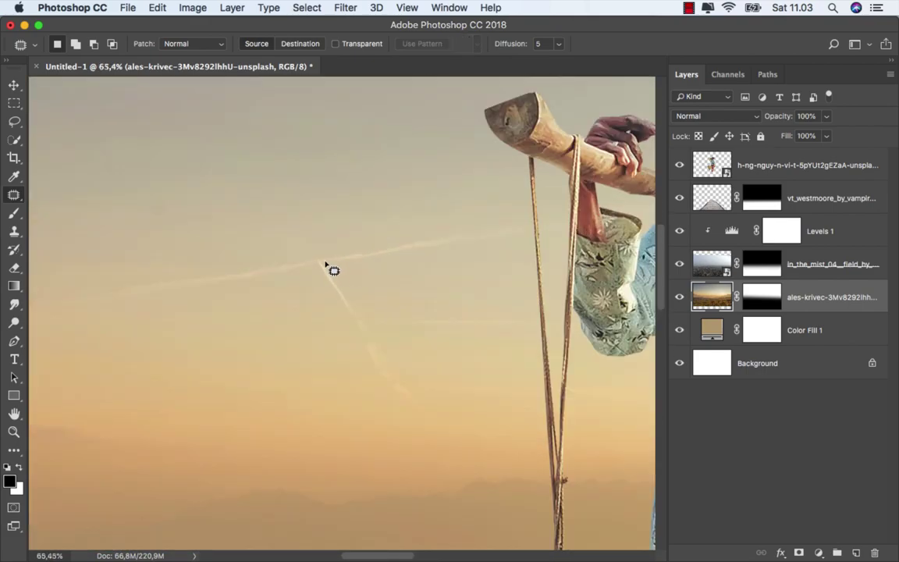
mouse_move(326, 266)
left_mouse_down()
mouse_move(361, 324)
mouse_move(314, 260)
mouse_move(389, 279)
mouse_move(273, 249)
mouse_move(277, 311)
mouse_move(327, 382)
mouse_move(259, 317)
mouse_move(232, 266)
left_mouse_up()
key("super+d")
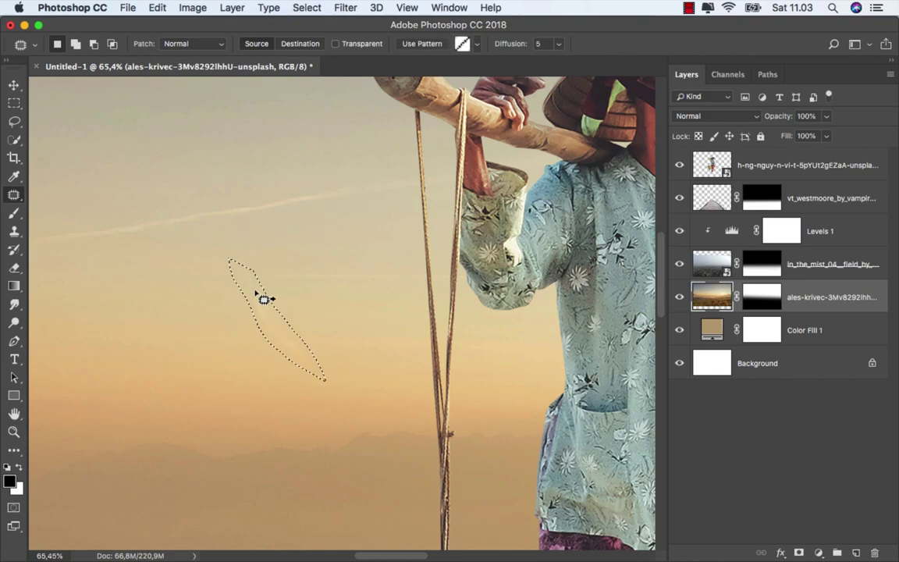
left_click_drag(261, 297, 190, 296)
key("super+d")
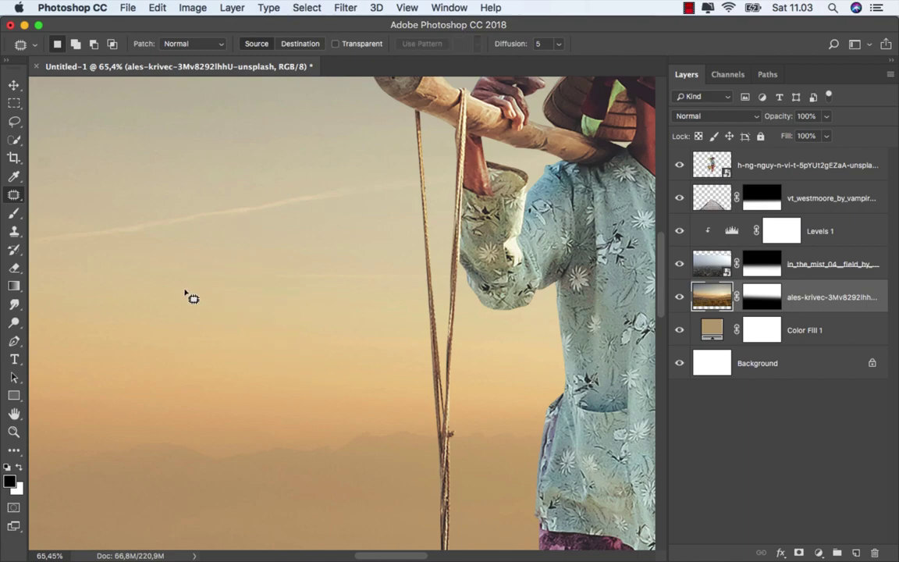
scroll(140, 287, "down", 3)
scroll(281, 315, "down", 1)
scroll(278, 313, "down", 2)
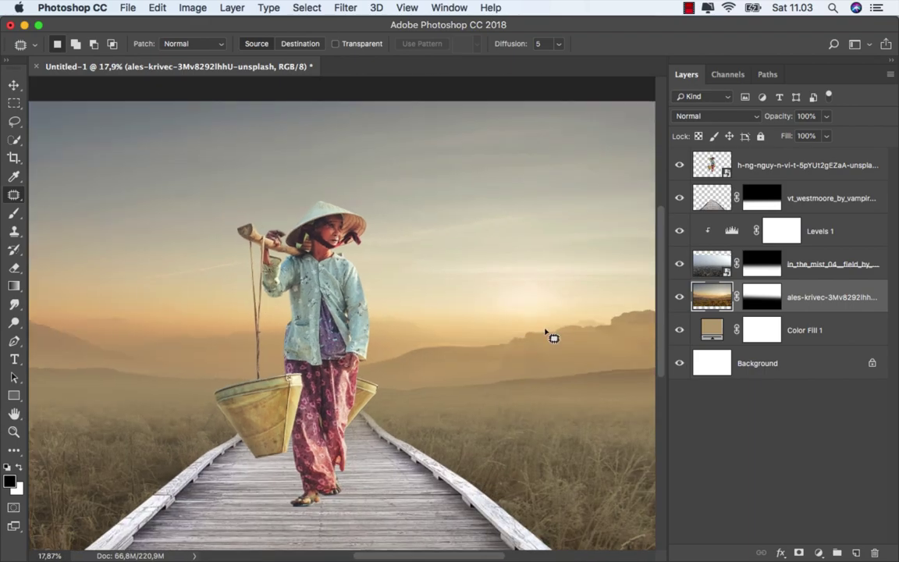
scroll(568, 303, "up", 2)
scroll(435, 316, "up", 1)
scroll(529, 320, "up", 1)
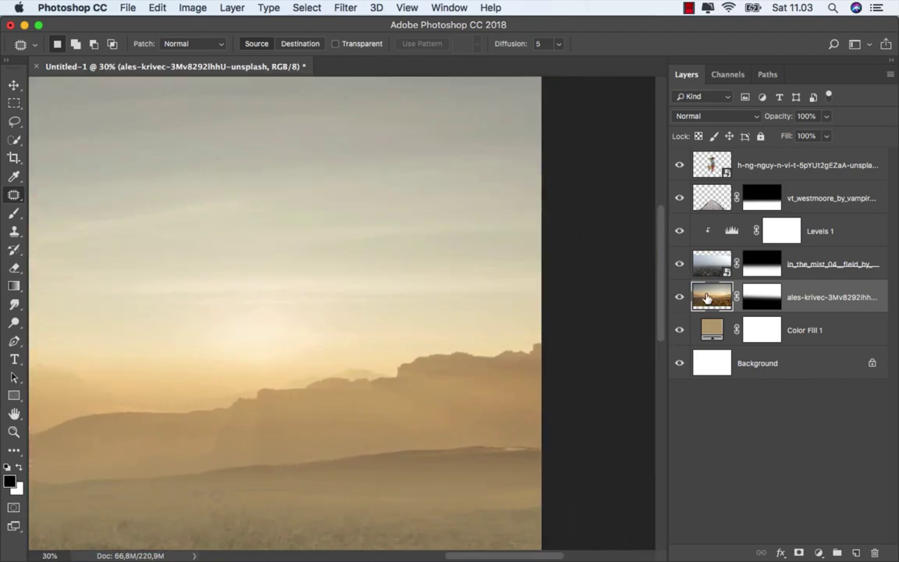
Step: Select the Clone Stamp Tool at 30% opacity
right_click(15, 193)
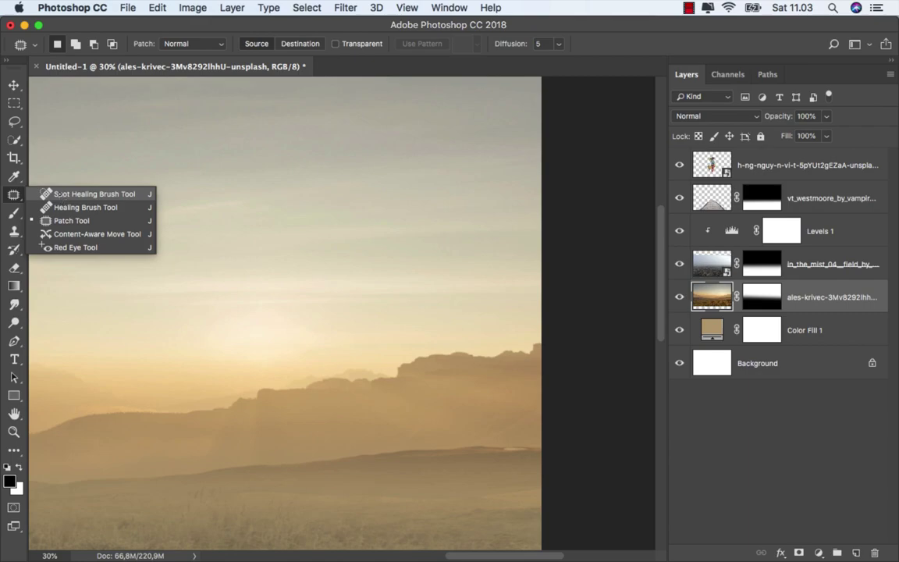
left_click(59, 193)
right_click(17, 197)
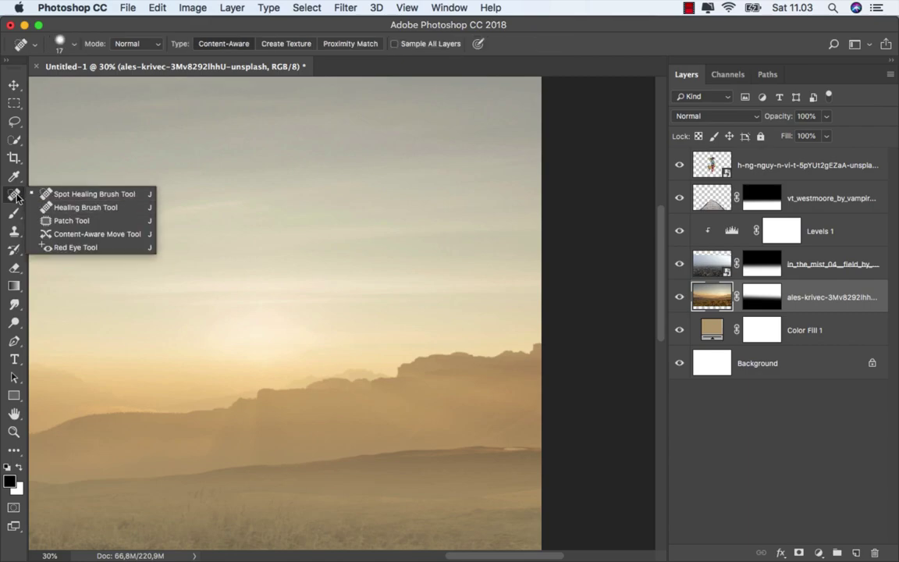
left_click(14, 229)
right_click(14, 231)
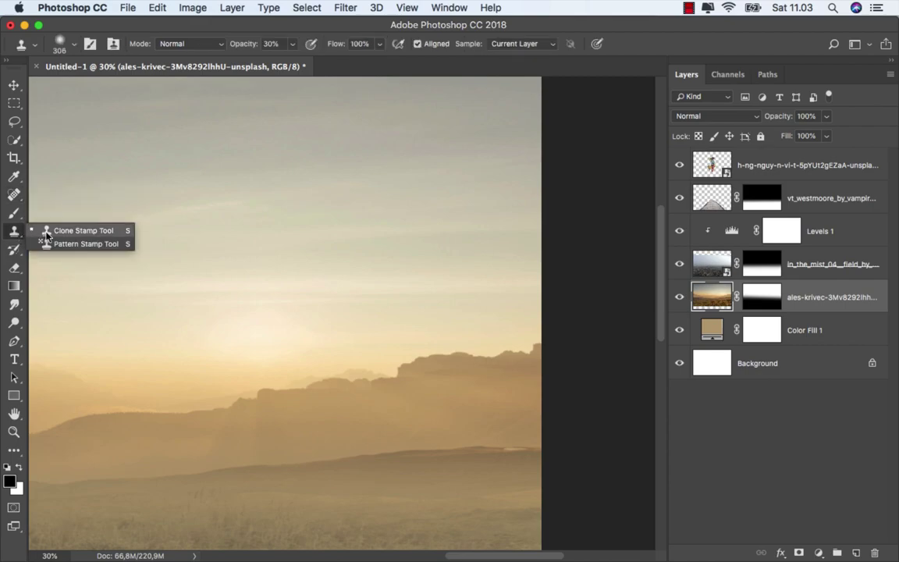
left_click(50, 231)
left_click(238, 43)
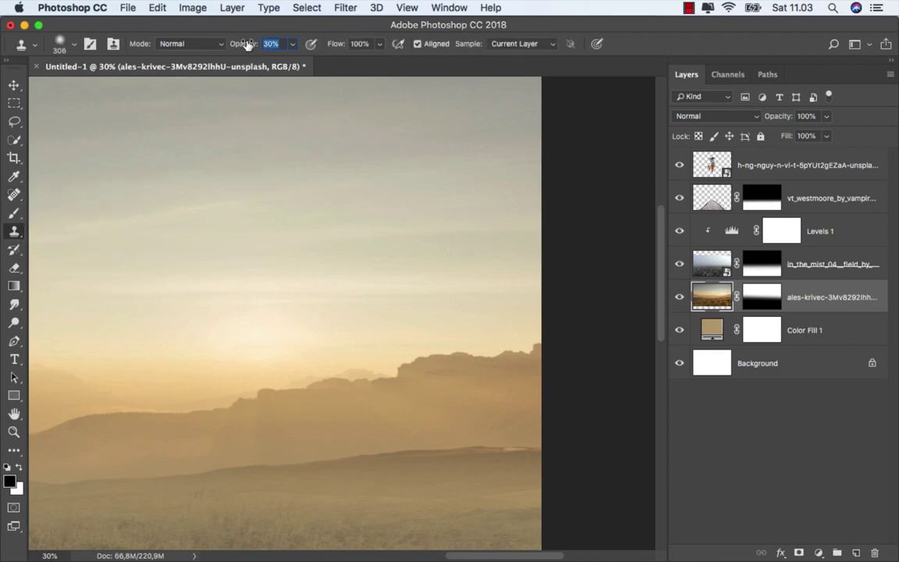
scroll(236, 327, "up", 1)
Step: Clone clean sky over the leftover sun glow with a 251 brush, undoing the last stroke
left_click(199, 328, "alt")
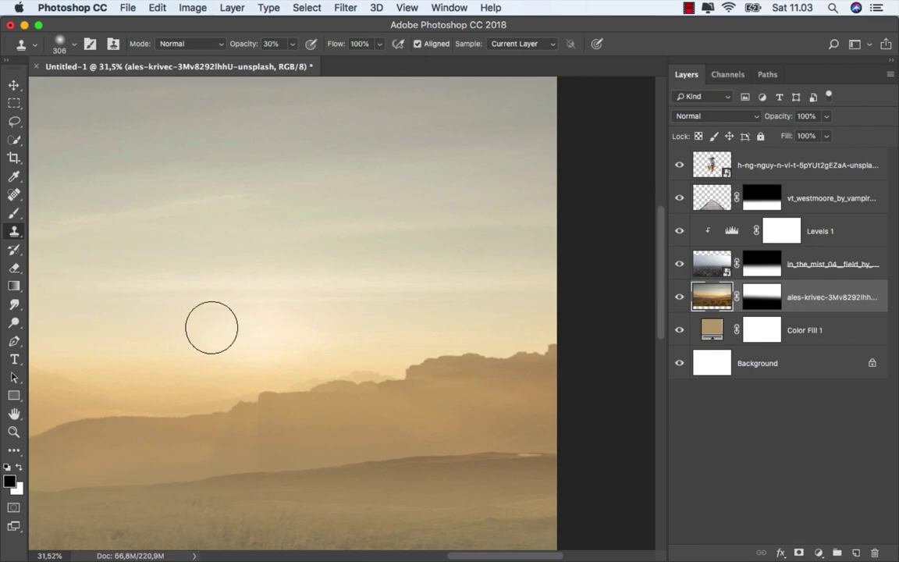
mouse_move(250, 326)
left_mouse_down()
mouse_move(297, 326)
mouse_move(206, 328)
left_mouse_up()
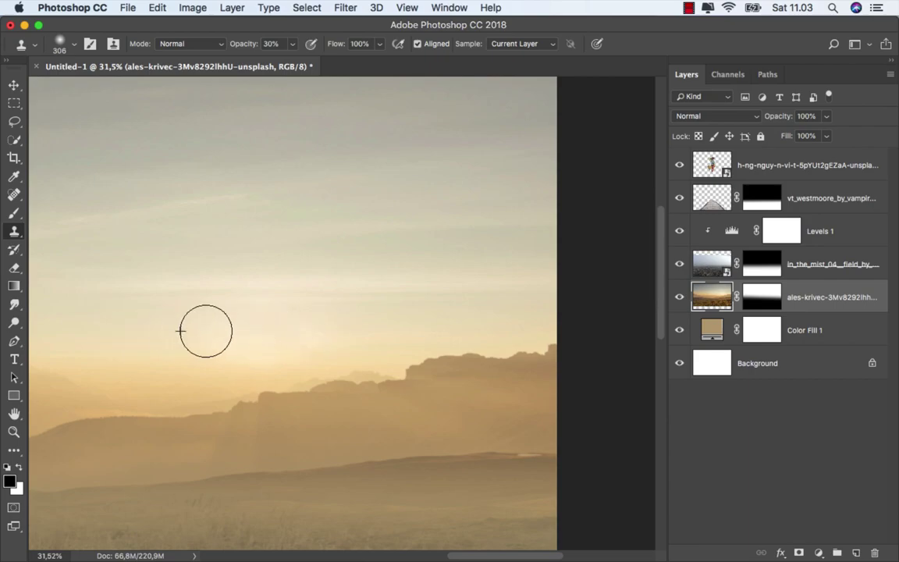
mouse_move(317, 345)
left_mouse_down()
mouse_move(341, 350)
mouse_move(207, 332)
left_mouse_up()
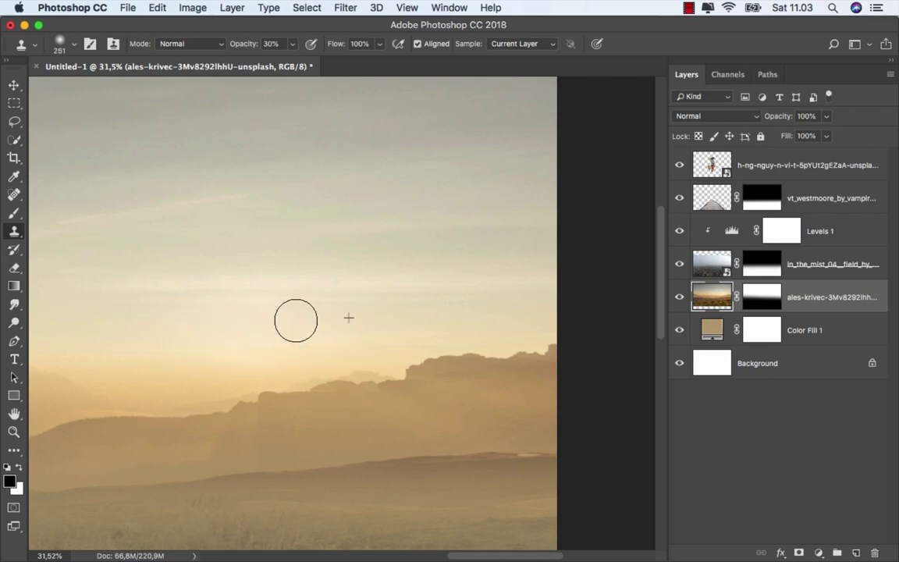
left_click_drag(306, 316, 210, 320)
key("ctrl+z")
key("ctrl+0")
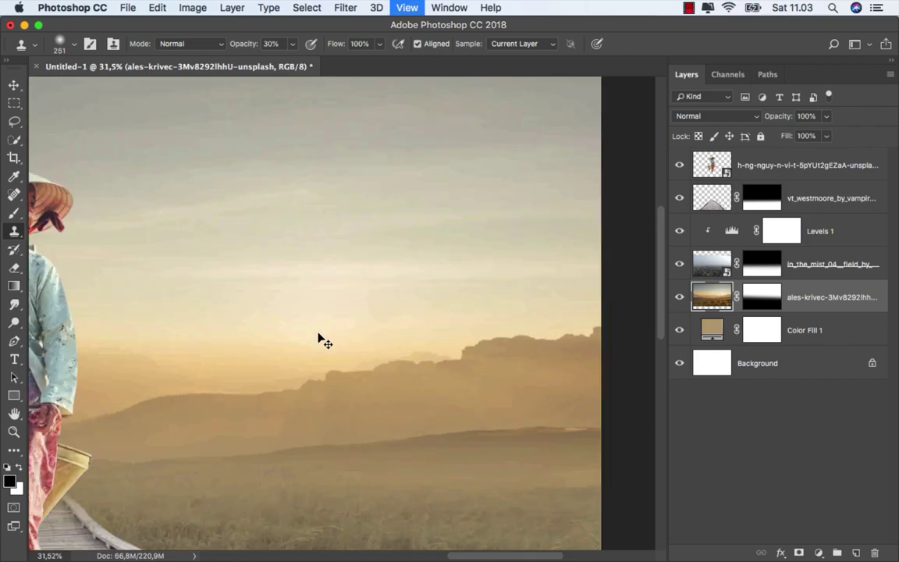
Step: Add a Curves adjustment clipped to the boardwalk, pulling the top point and midtones down to 65
key("v")
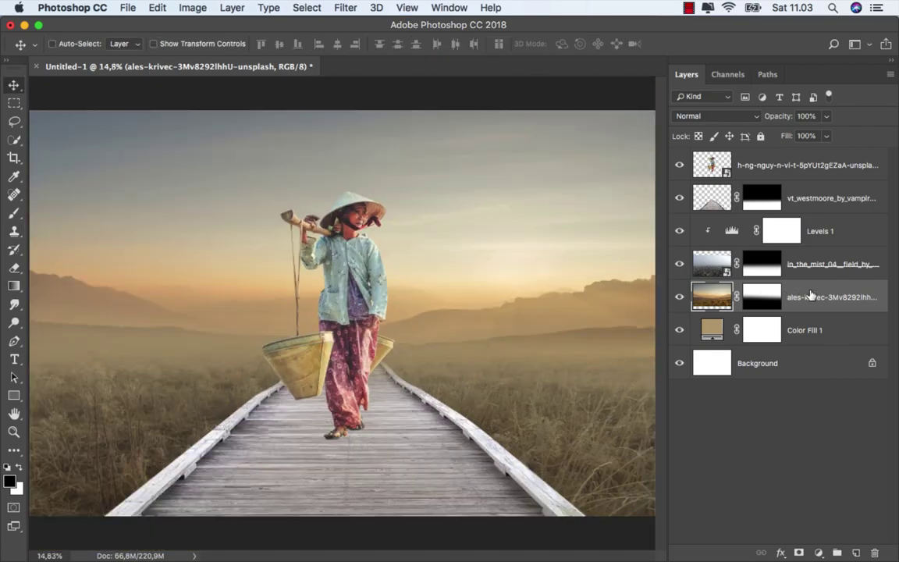
left_click(802, 205)
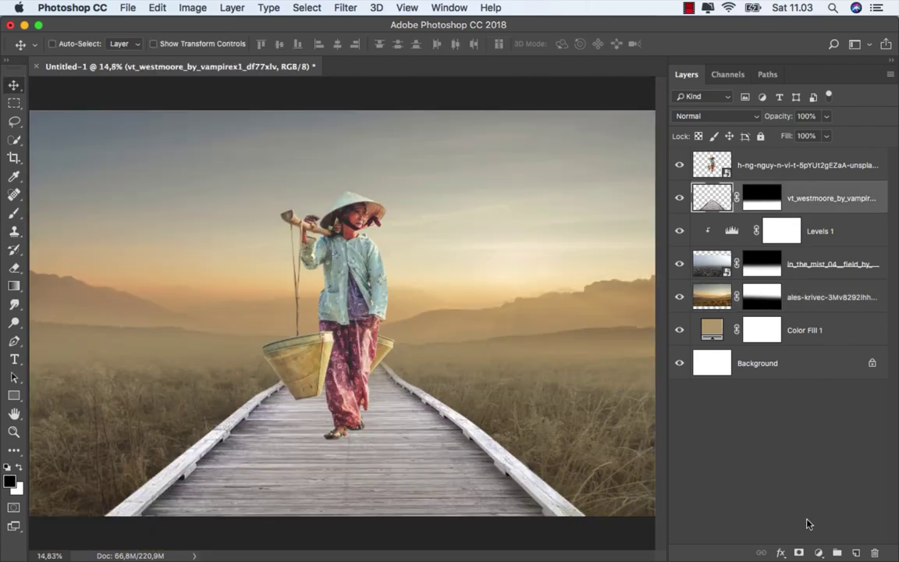
left_click(818, 553)
left_click(829, 352)
left_click(560, 427)
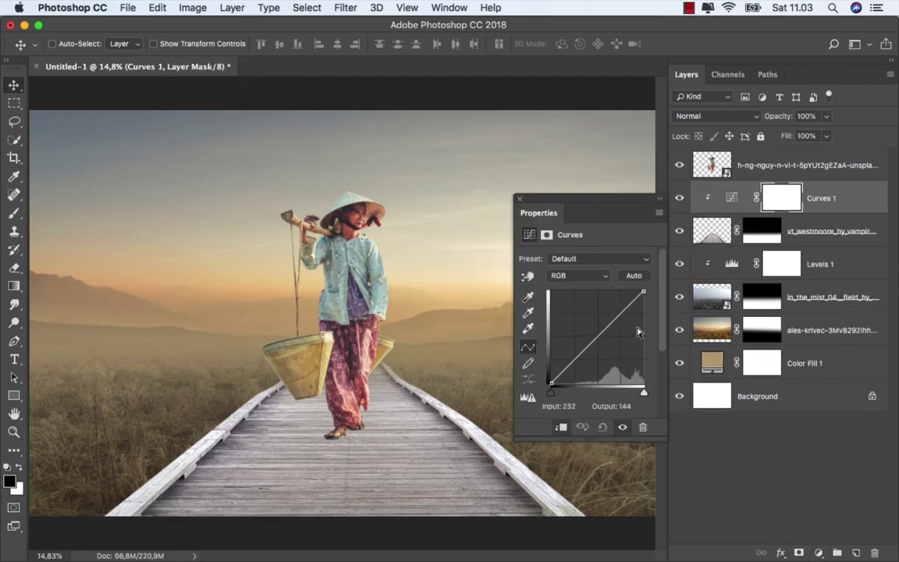
left_click_drag(643, 291, 644, 316)
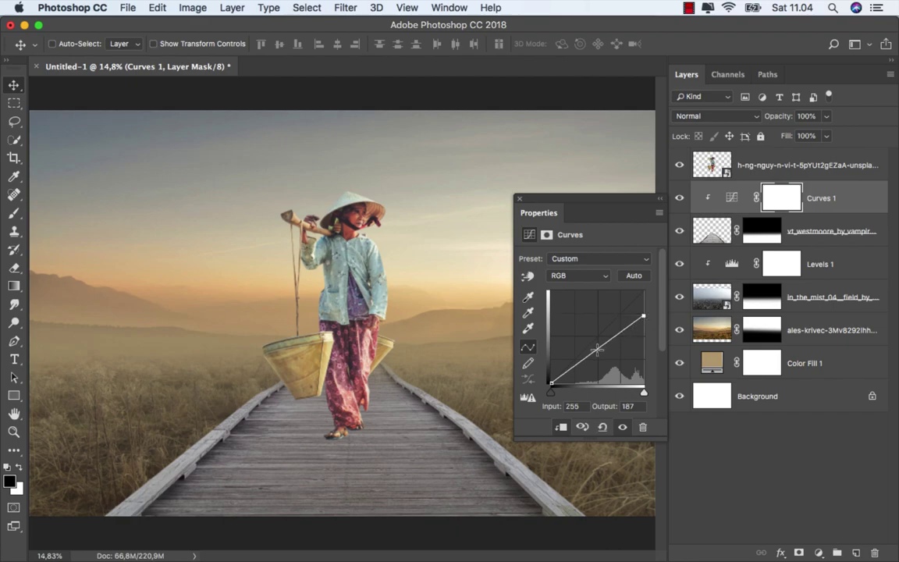
left_click_drag(596, 350, 597, 359)
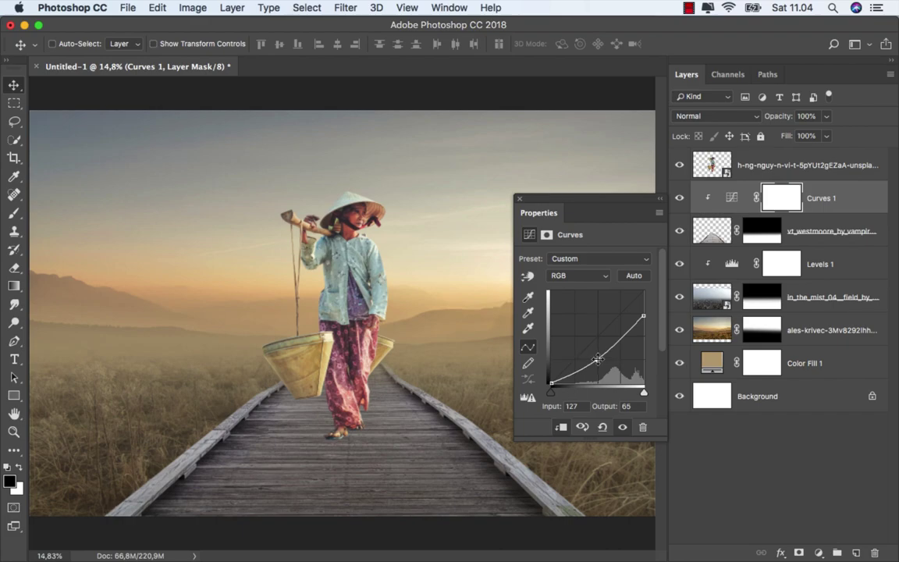
left_click(519, 199)
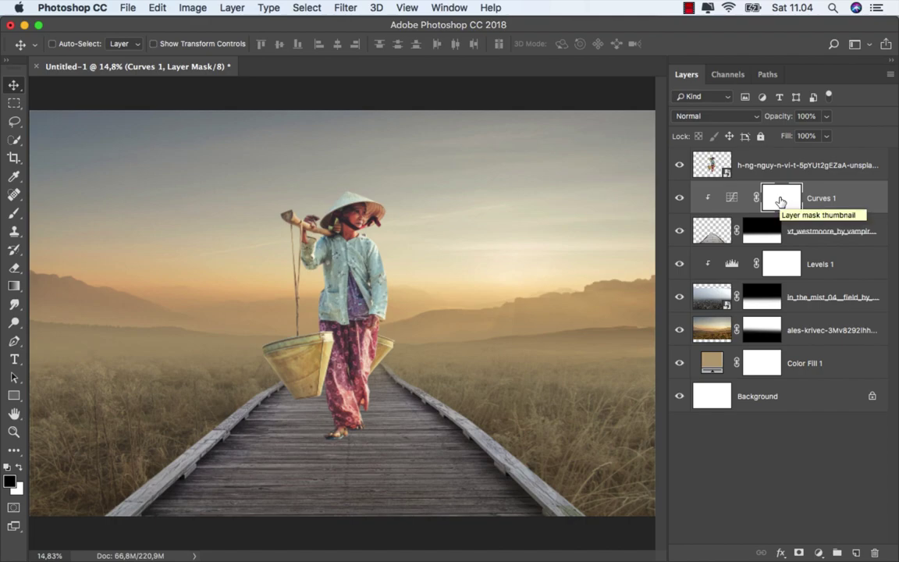
Step: Draw a 59%-opacity gradient on the Curves 1 mask so the darkening tapers off
left_click(11, 287)
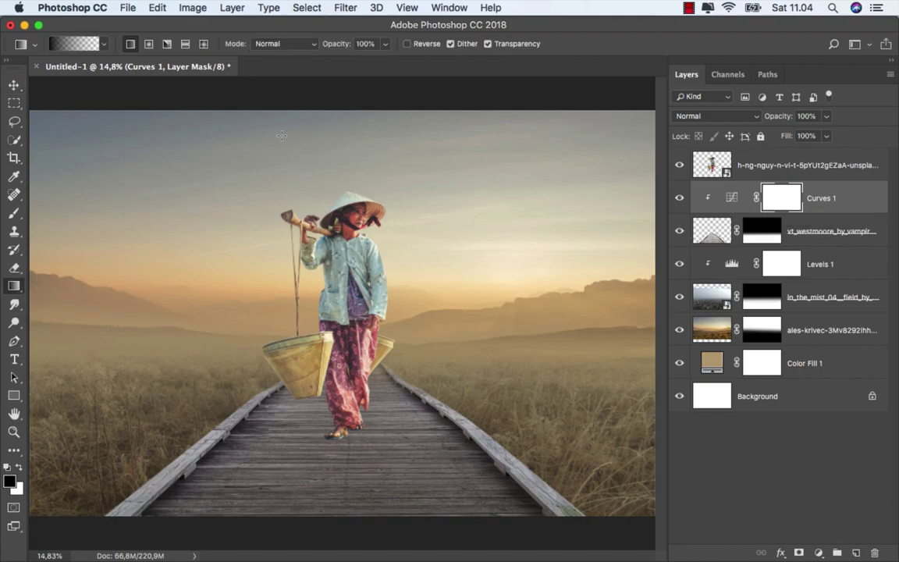
left_click(384, 45)
left_click_drag(382, 57, 359, 62)
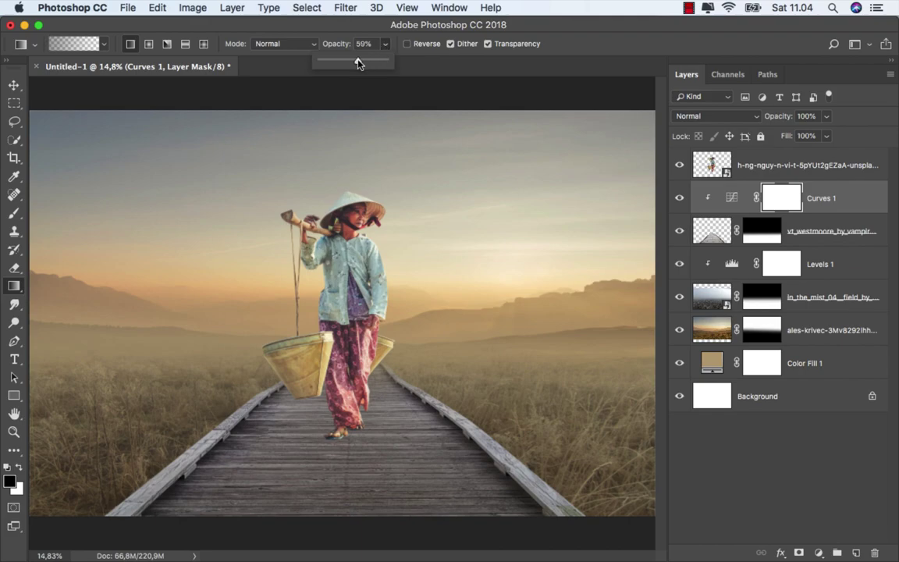
left_click_drag(424, 396, 366, 461)
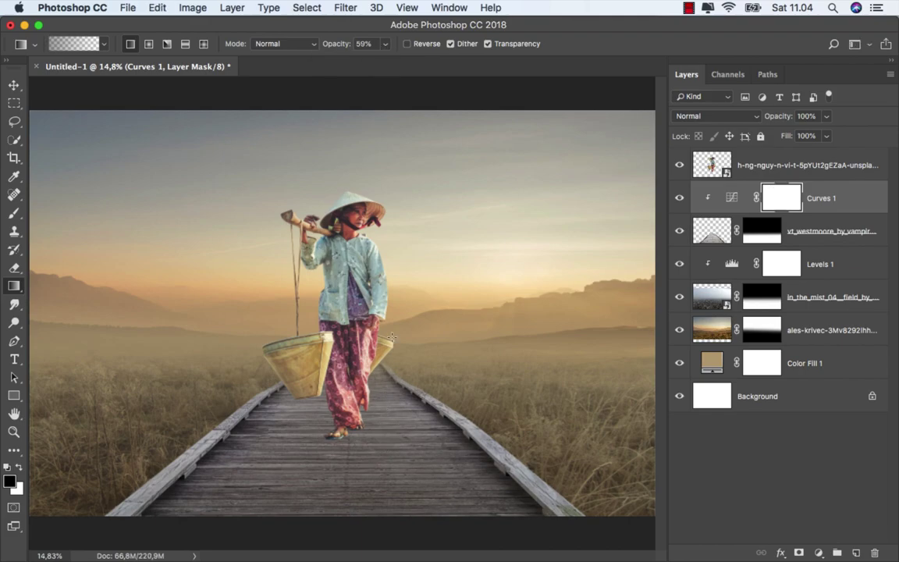
mouse_move(501, 277)
left_mouse_down()
mouse_move(439, 379)
mouse_move(341, 421)
left_mouse_up()
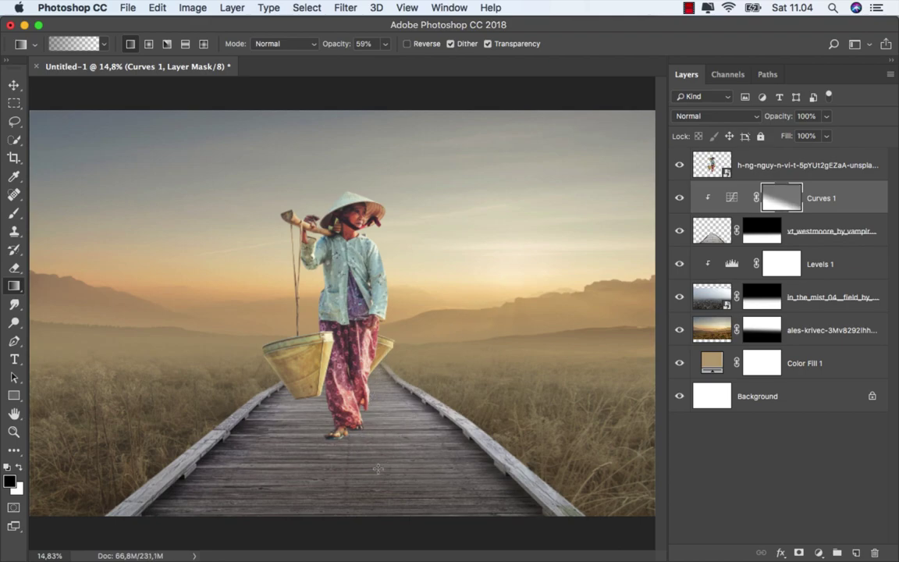
left_click_drag(438, 280, 323, 503)
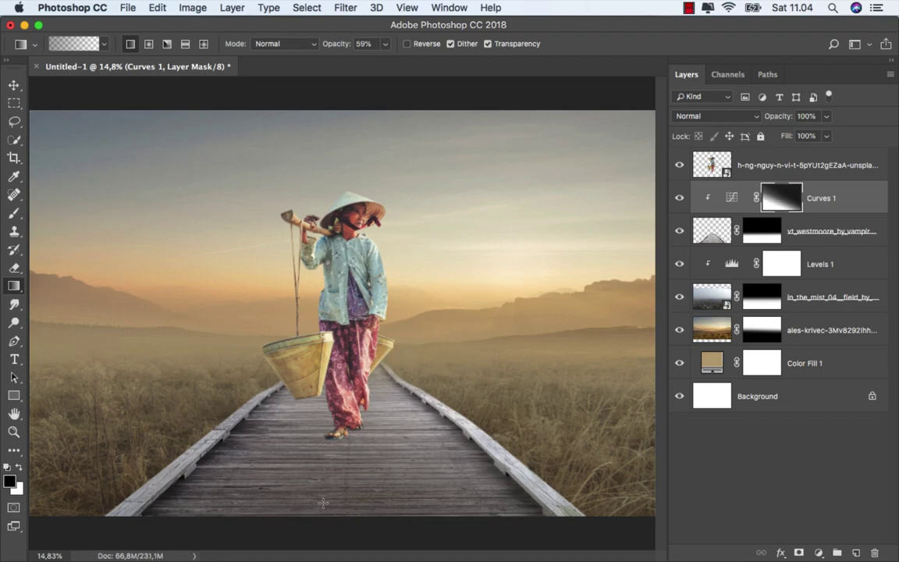
left_click(678, 199)
left_click(679, 198)
left_click(734, 191)
Step: Add a Brightness/Contrast adjustment clipped to the boardwalk with brightness -37
key("v")
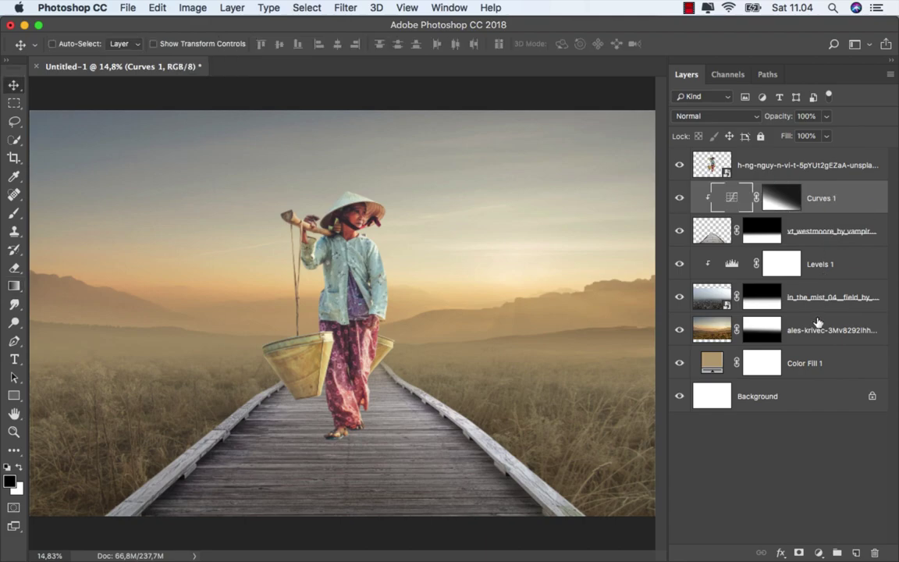
left_click(818, 552)
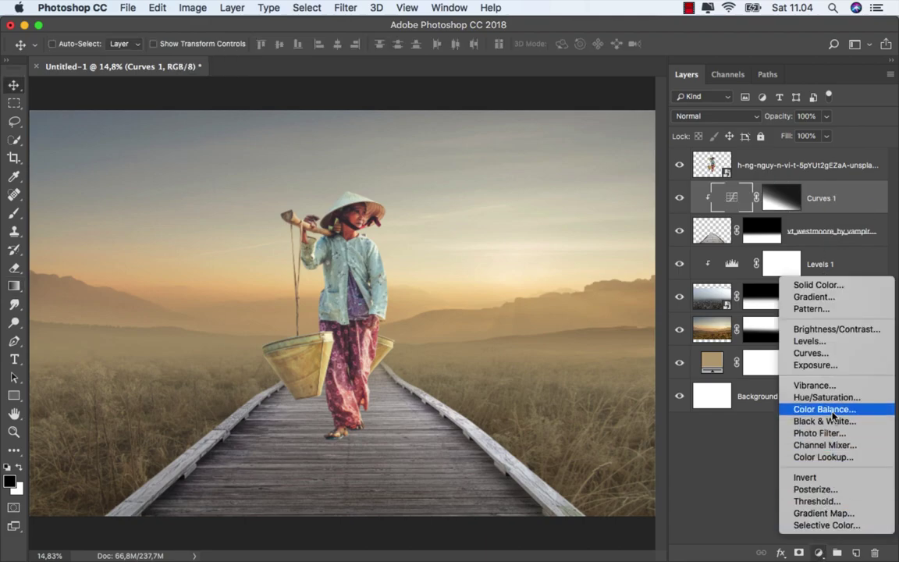
left_click(836, 328)
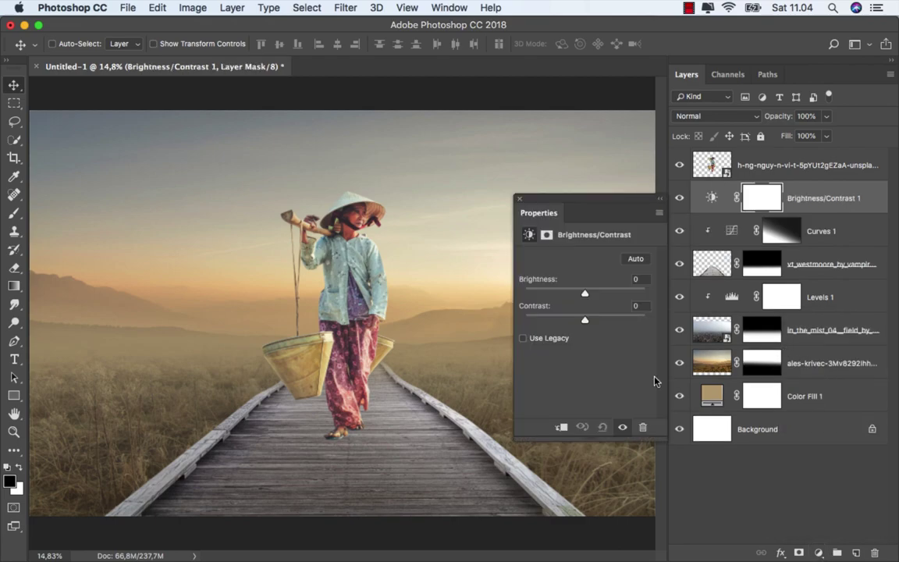
left_click(559, 426)
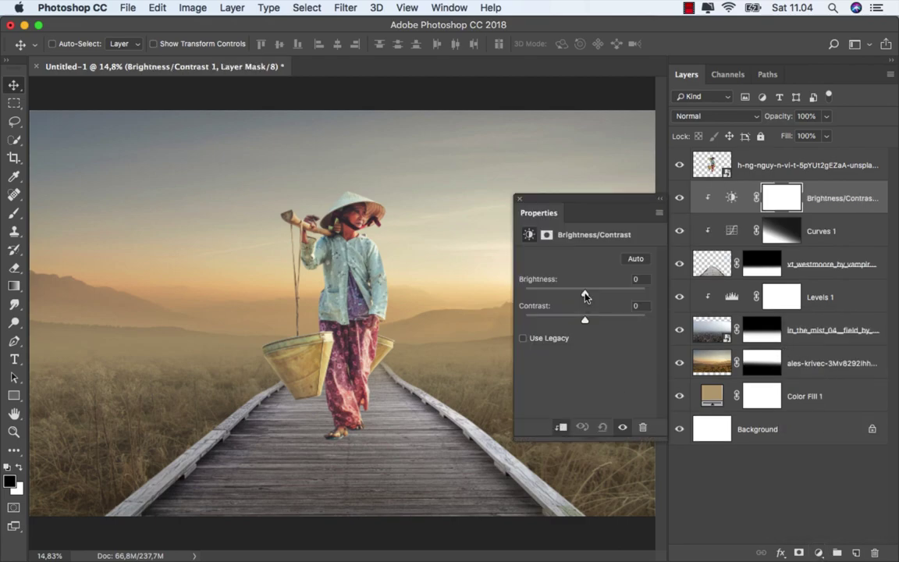
left_click_drag(584, 294, 572, 296)
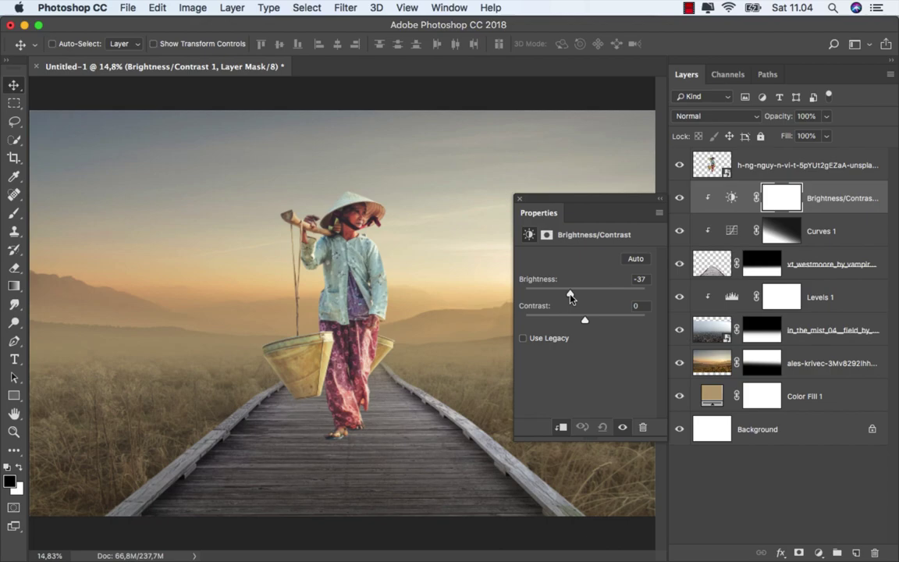
left_click(516, 198)
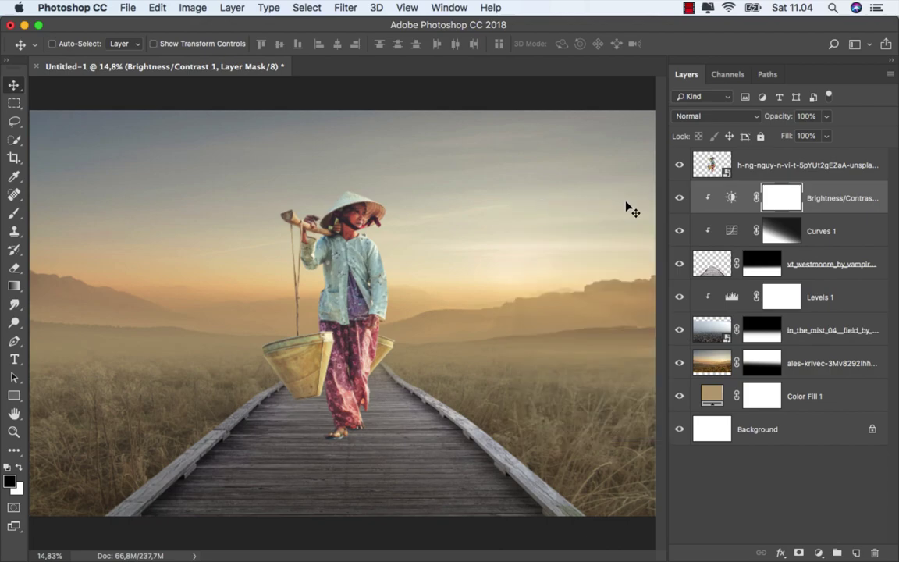
left_click(679, 197)
left_click(678, 198)
left_click(734, 190)
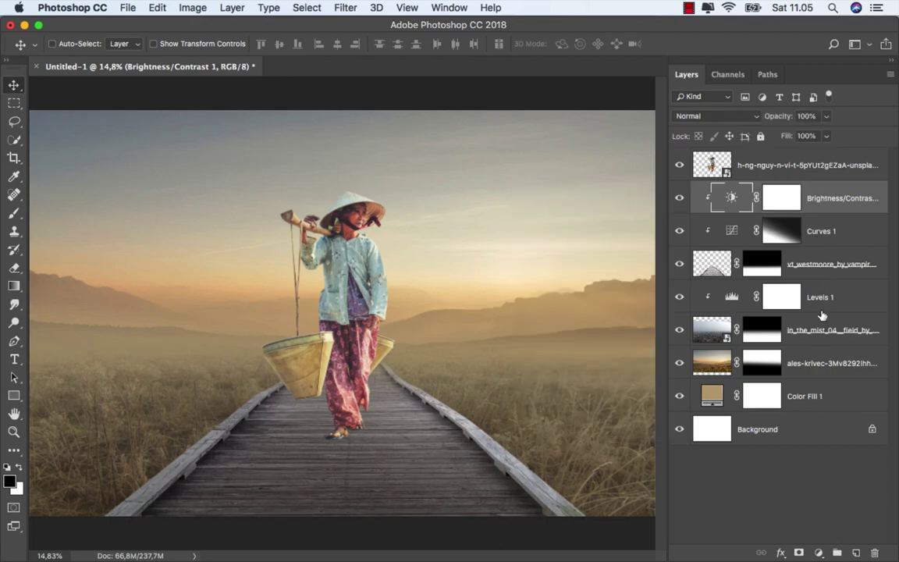
left_click(818, 552)
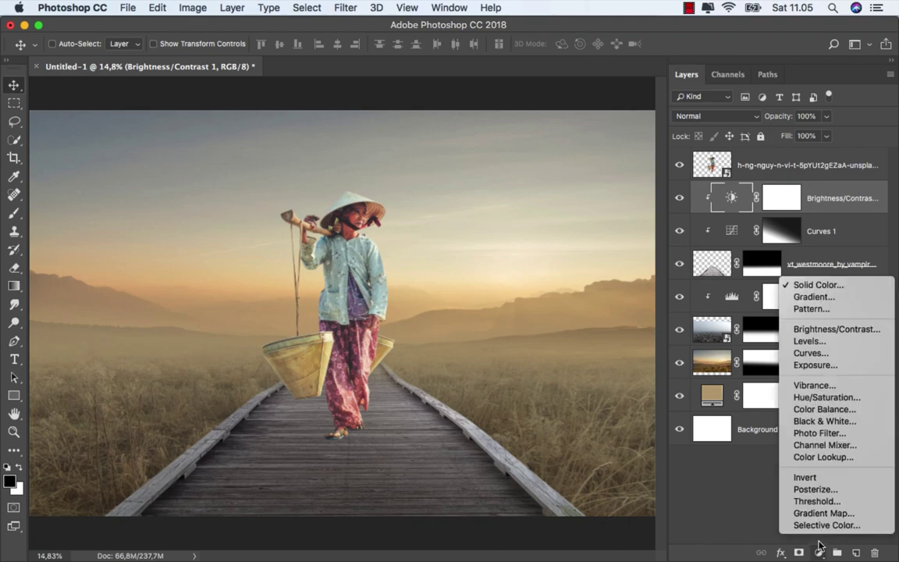
Step: Add a clipped Hue/Saturation adjustment, colorized at hue 38 and saturation 13
left_click(827, 393)
left_click(561, 405)
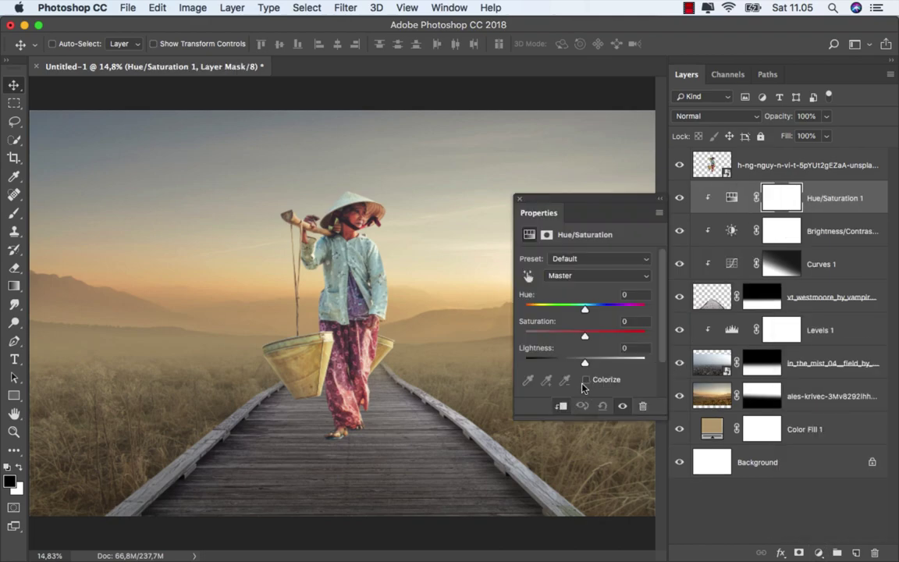
left_click(587, 380)
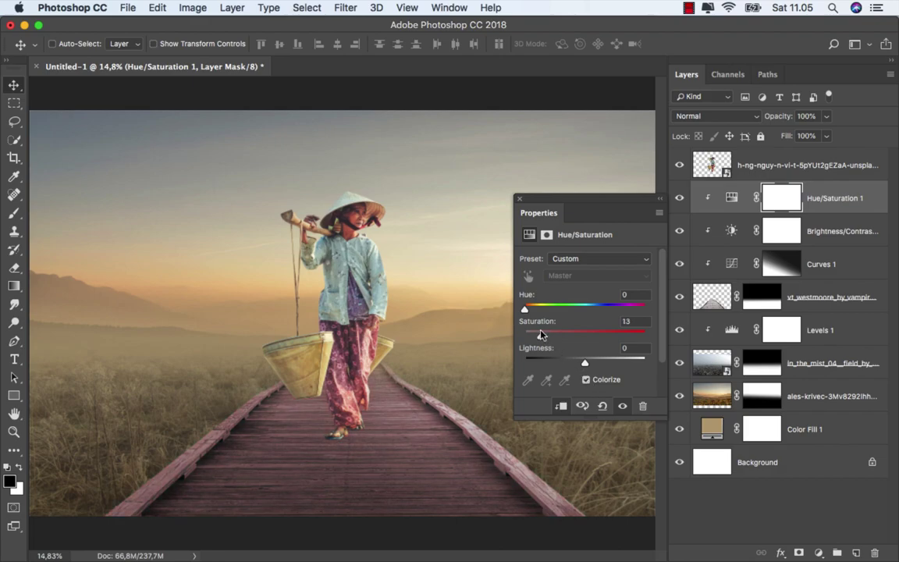
left_click_drag(524, 309, 536, 309)
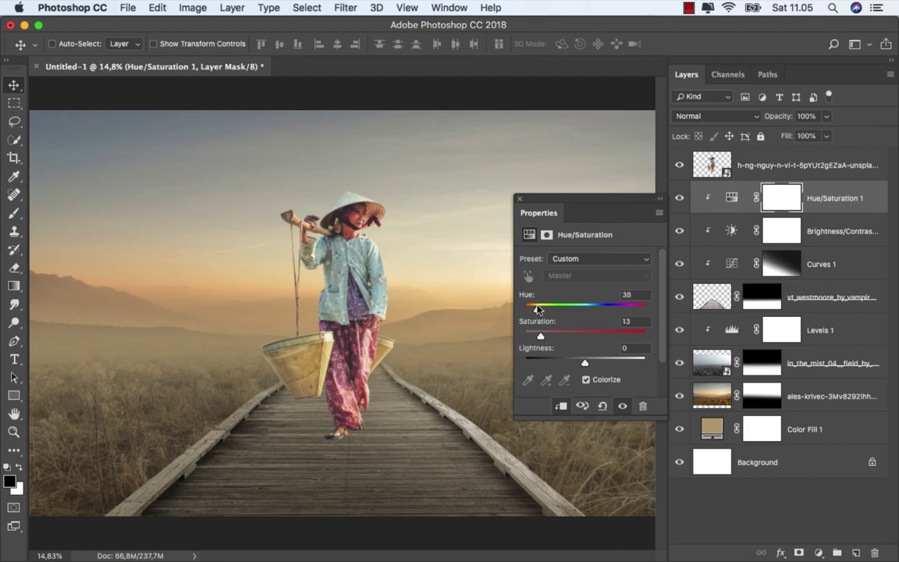
left_click(519, 198)
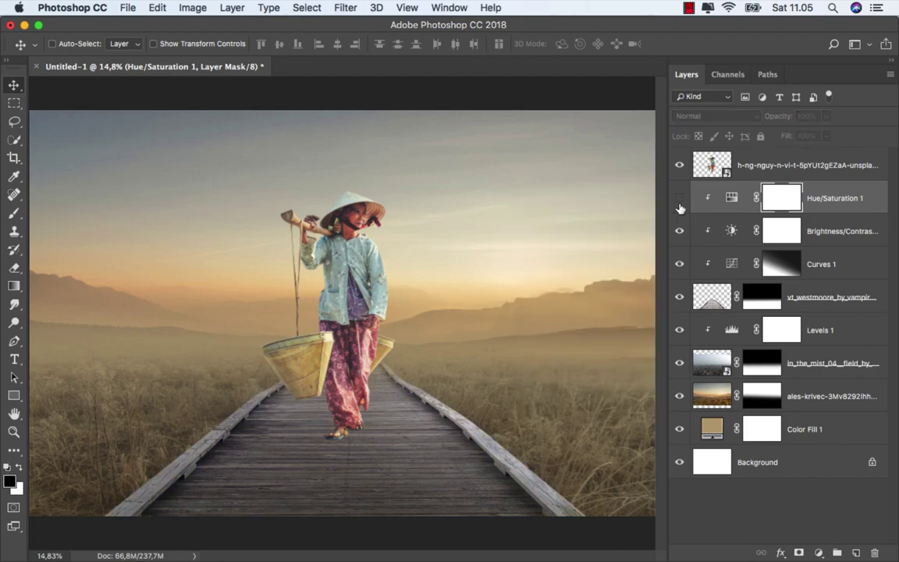
left_click(745, 187)
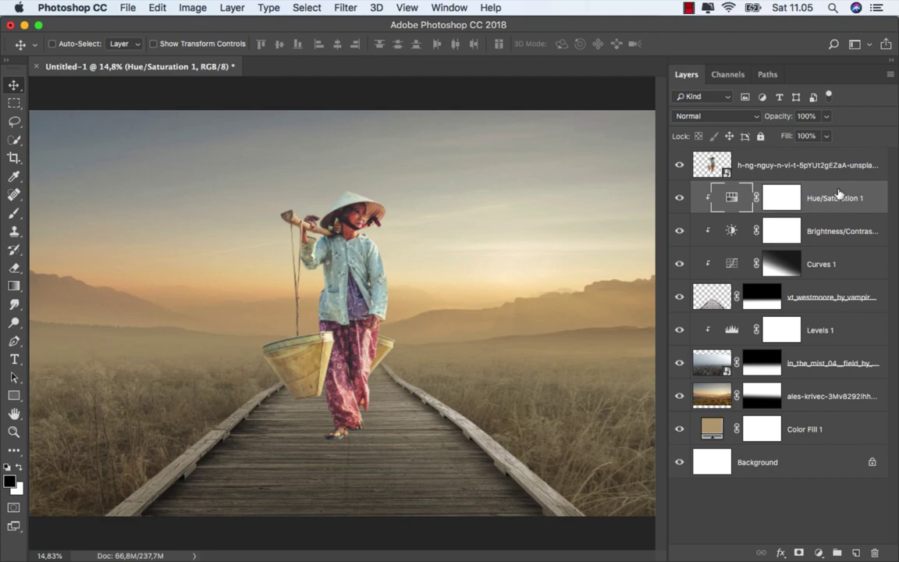
Step: Add a dark brown Color Fill 2 layer clipped to the boardwalk at 11% fill
left_click(818, 553)
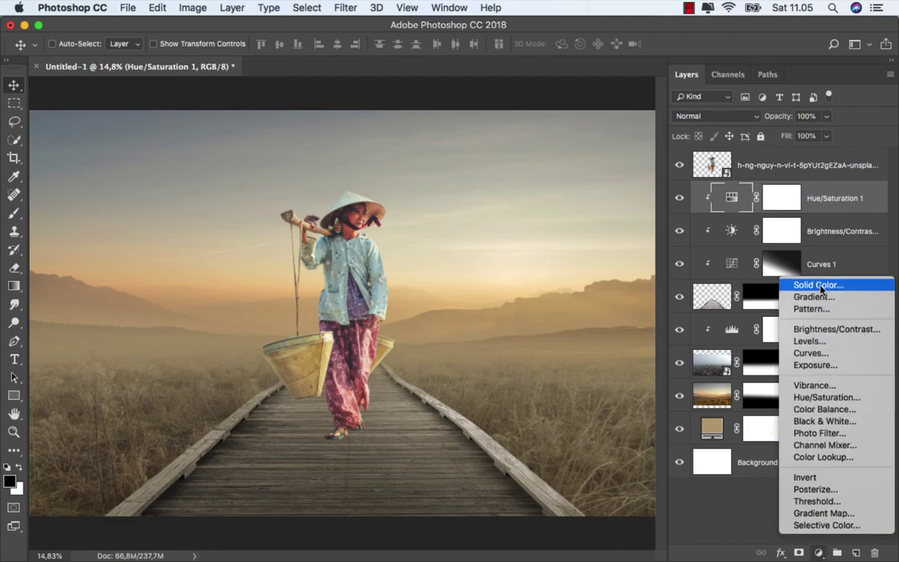
left_click(820, 286)
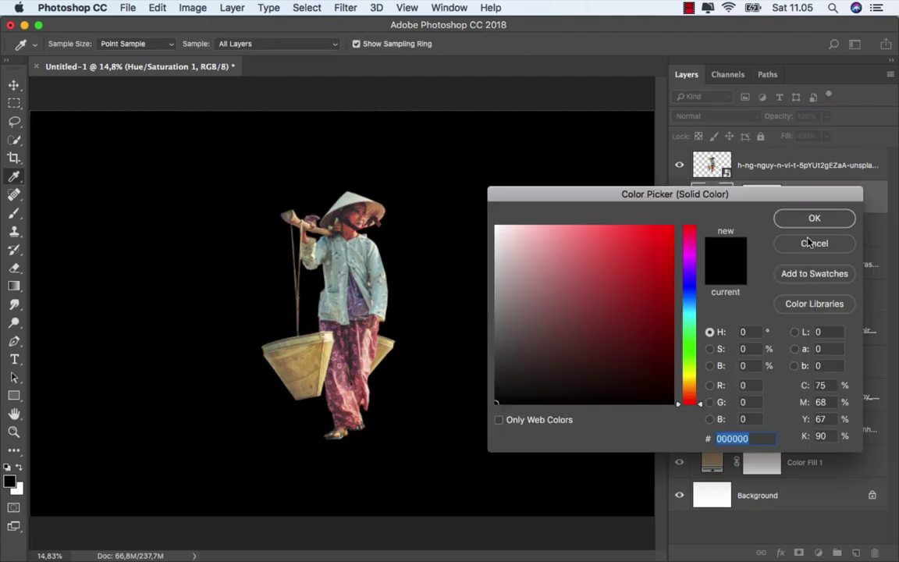
left_click(815, 219)
right_click(830, 197)
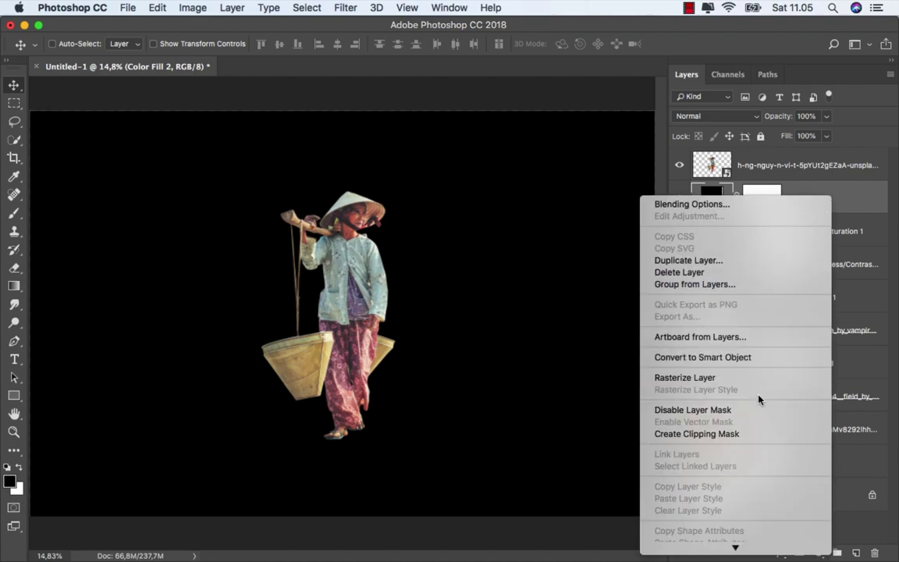
left_click(746, 433)
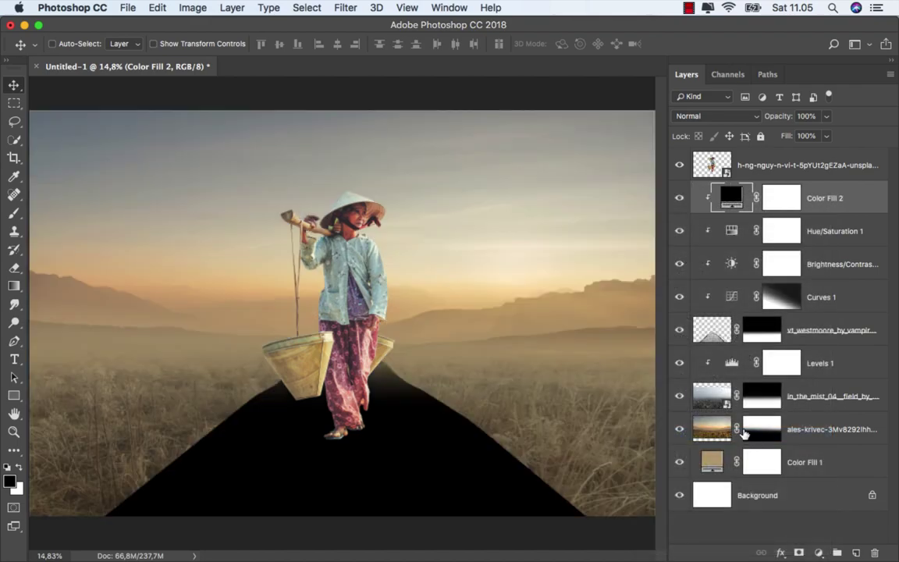
double_click(738, 217)
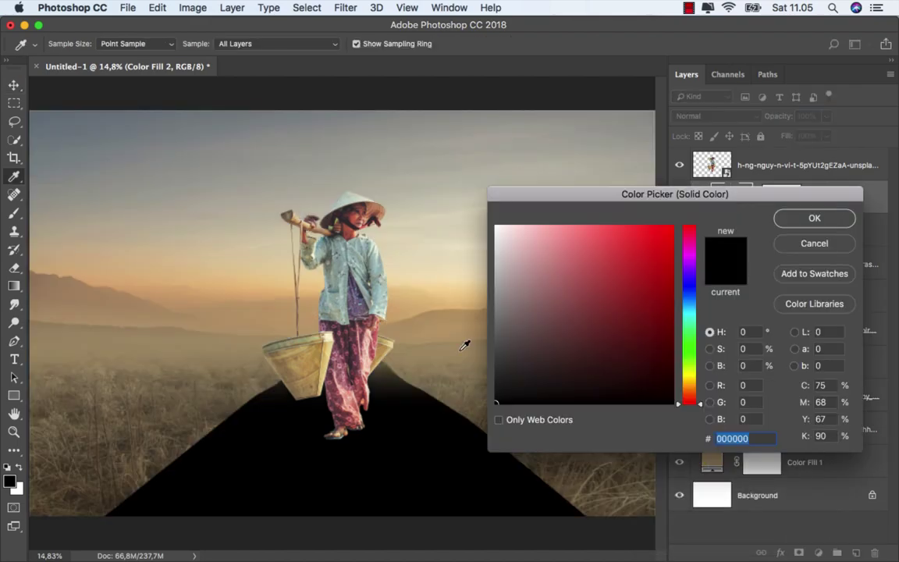
left_click(125, 462)
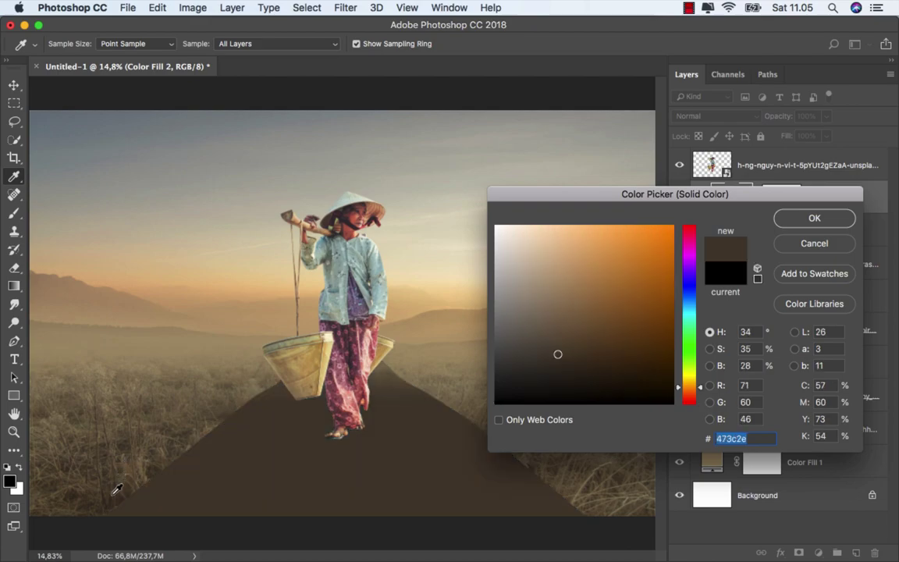
left_click(116, 488)
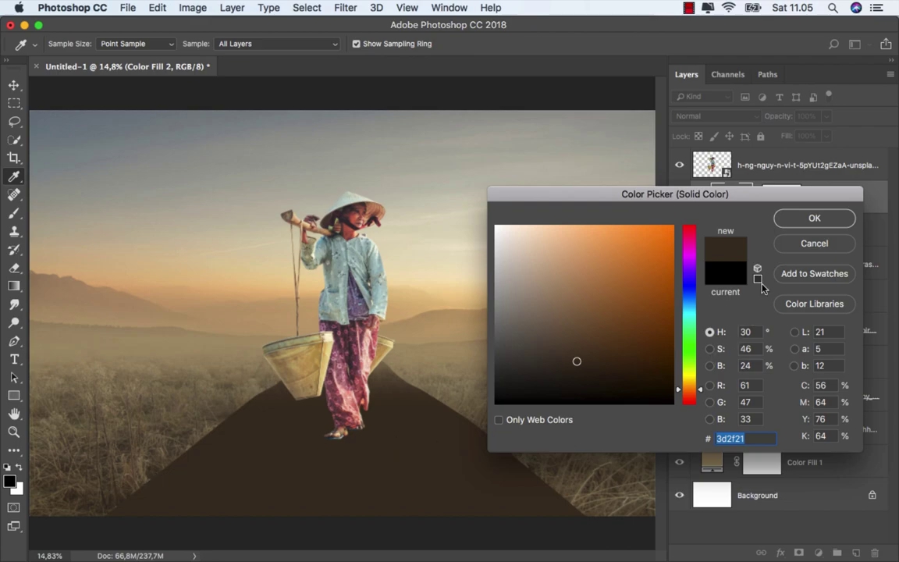
left_click(785, 226)
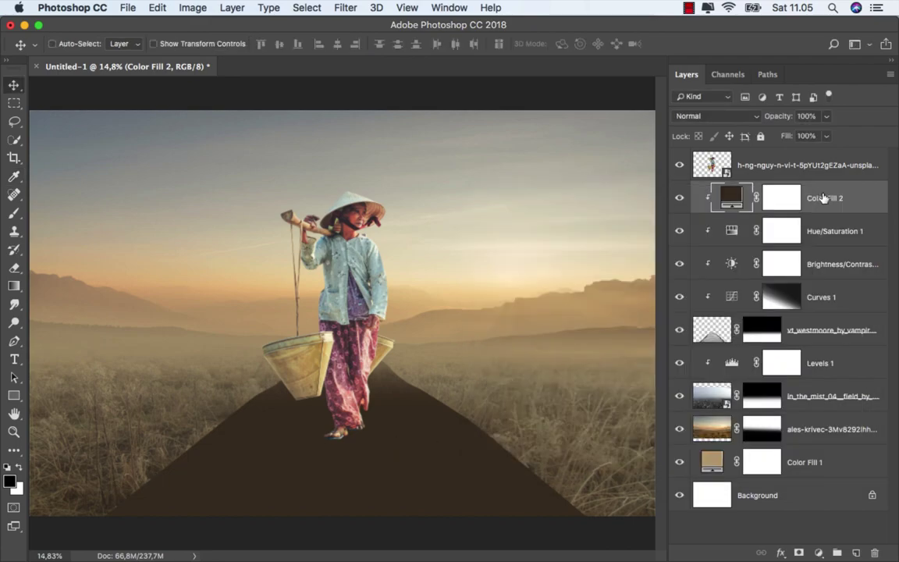
left_click(828, 137)
left_click_drag(772, 158, 771, 157)
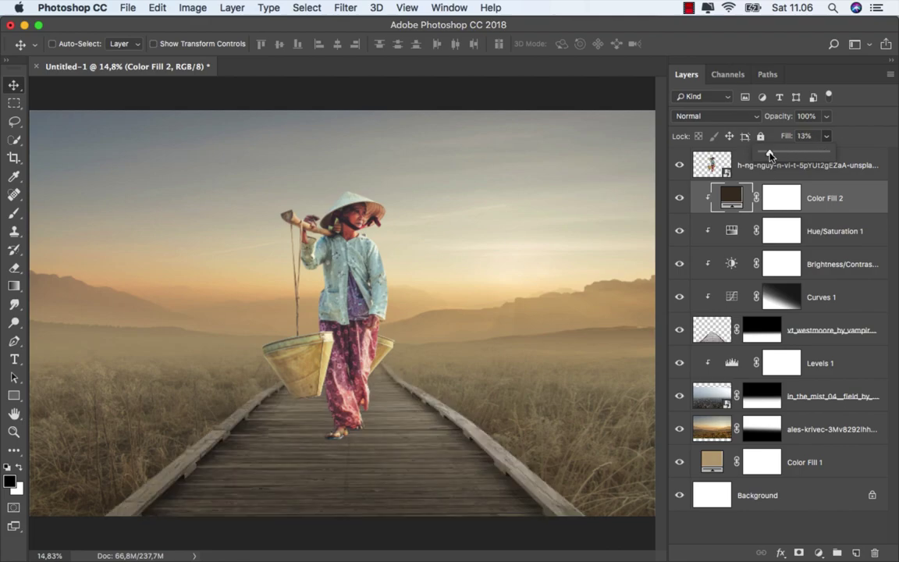
left_click(680, 199)
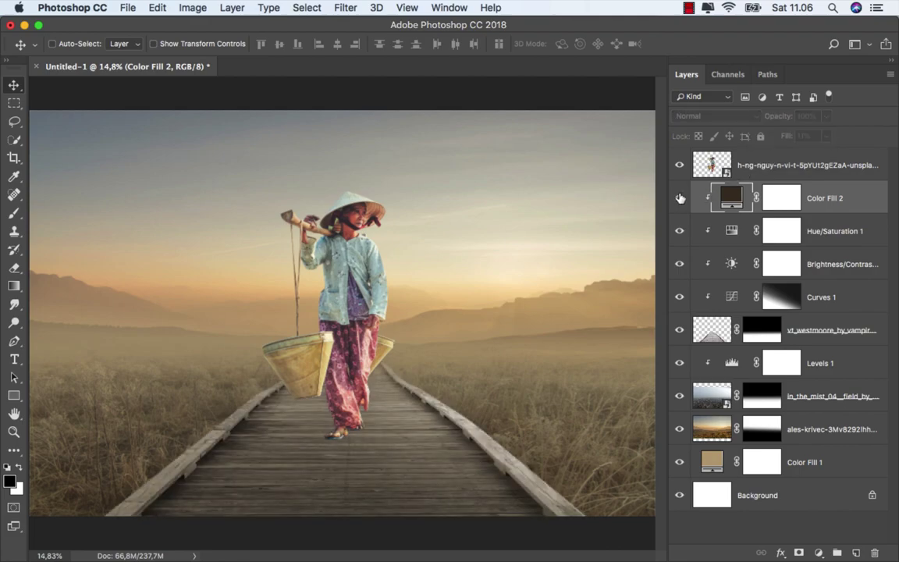
Step: Draw a diagonal gradient on the Color Fill 2 mask to taper its tint
left_click(781, 198)
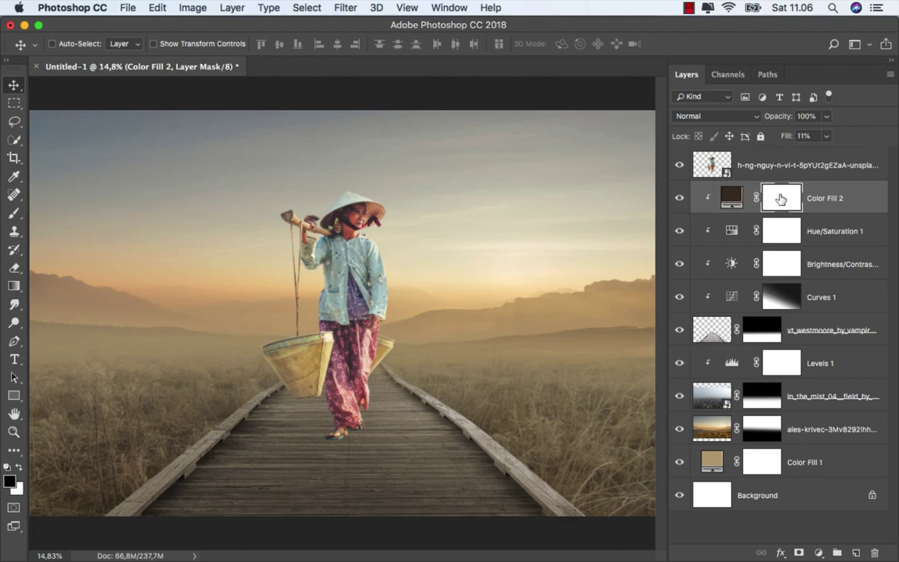
left_click(14, 286)
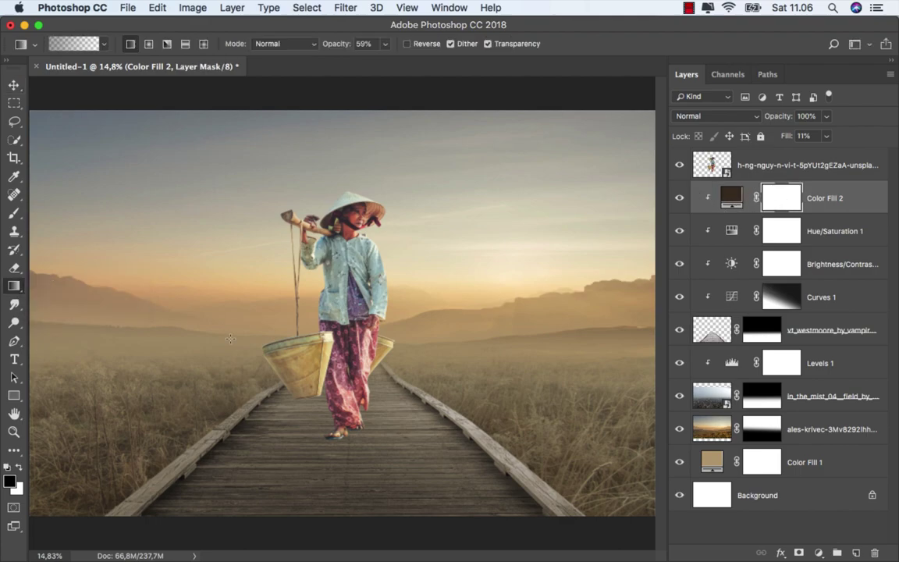
left_click_drag(372, 360, 328, 421)
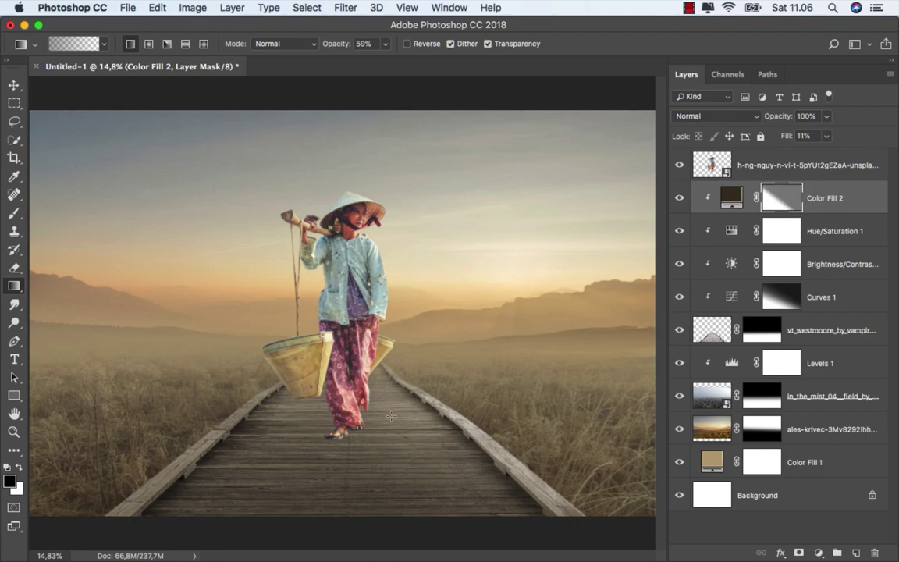
left_click_drag(364, 328, 367, 478)
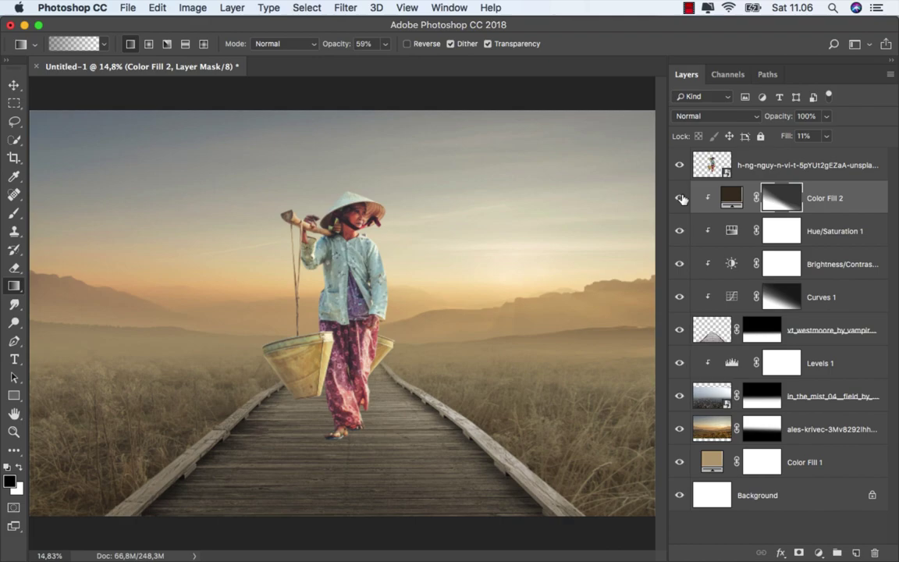
left_click_drag(391, 365, 283, 491)
left_click(833, 199)
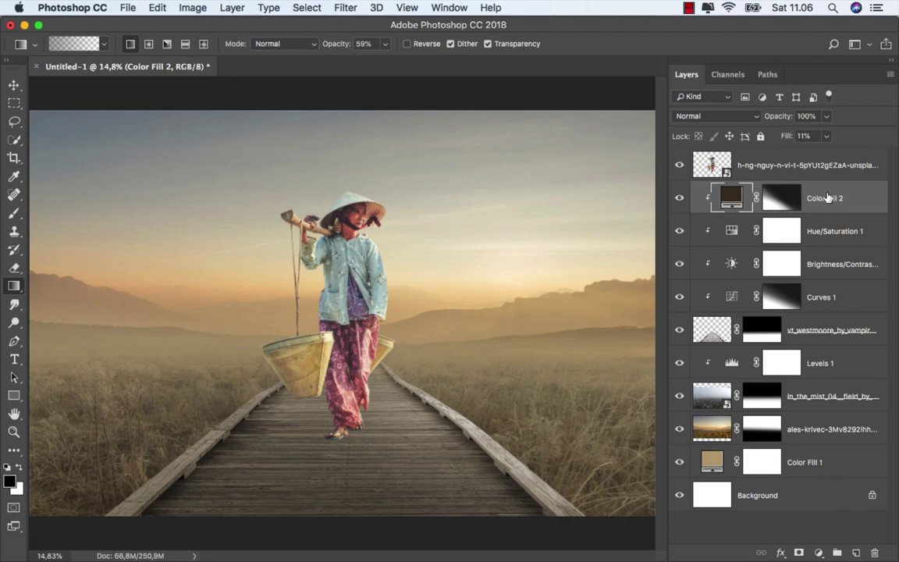
Step: Duplicate the woman layer and make the lower copy black with Hue/Saturation Lightness -100
left_click(762, 164)
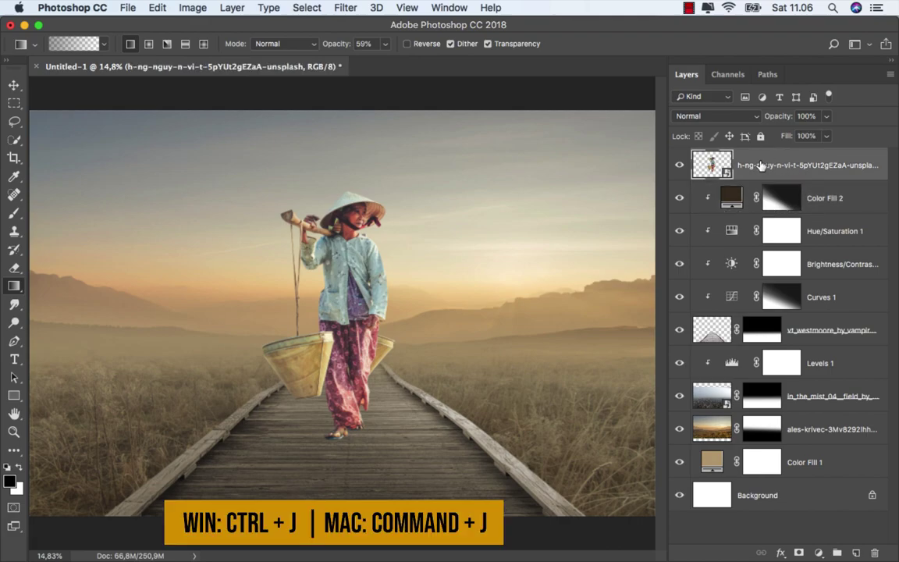
key("cmd+j")
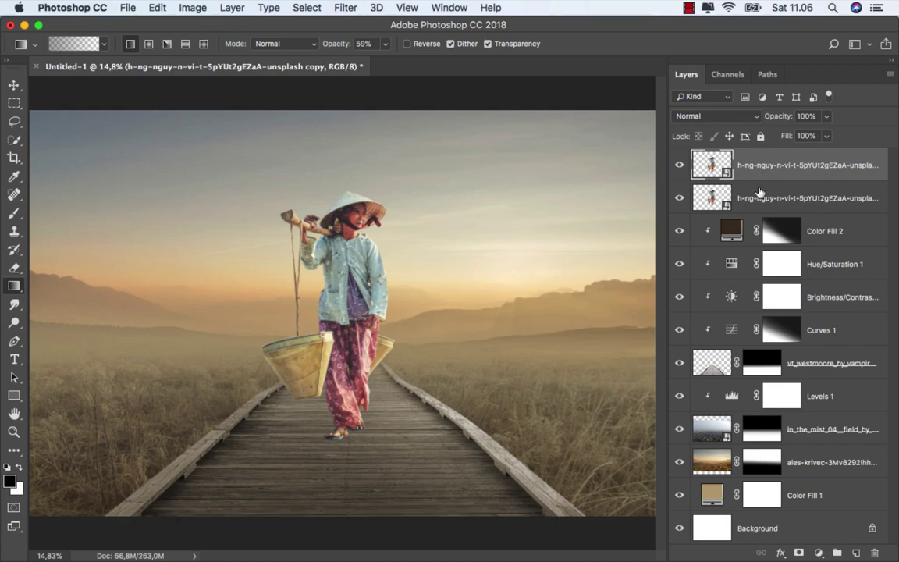
right_click(757, 195)
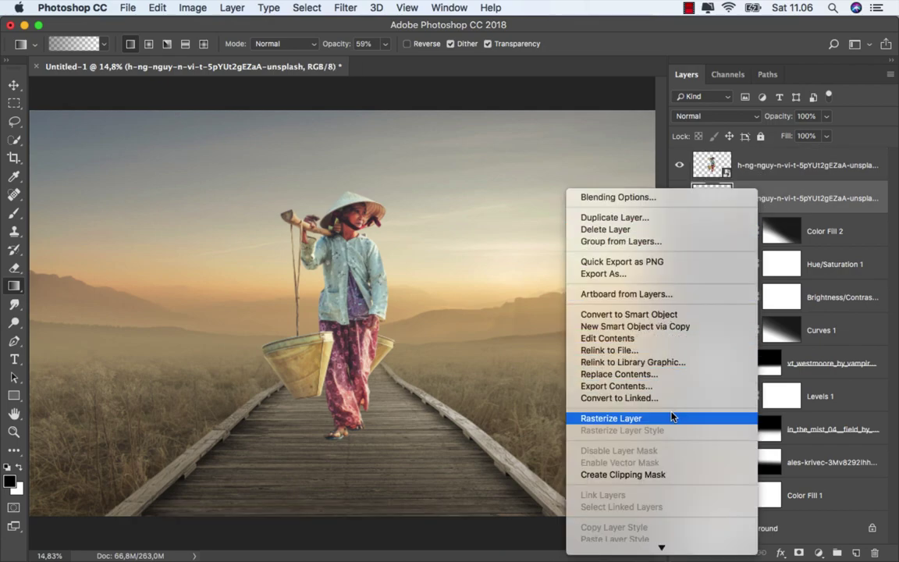
key("Escape")
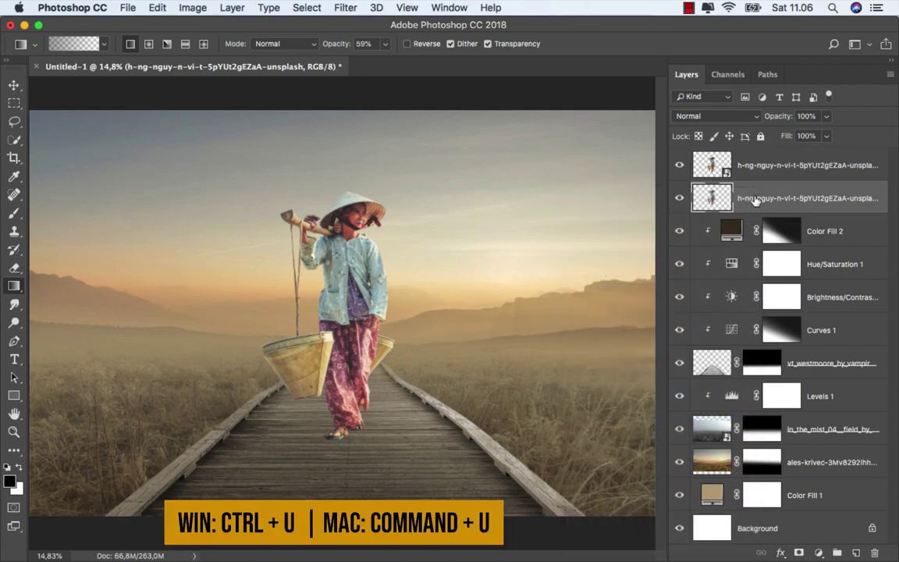
key("super+u")
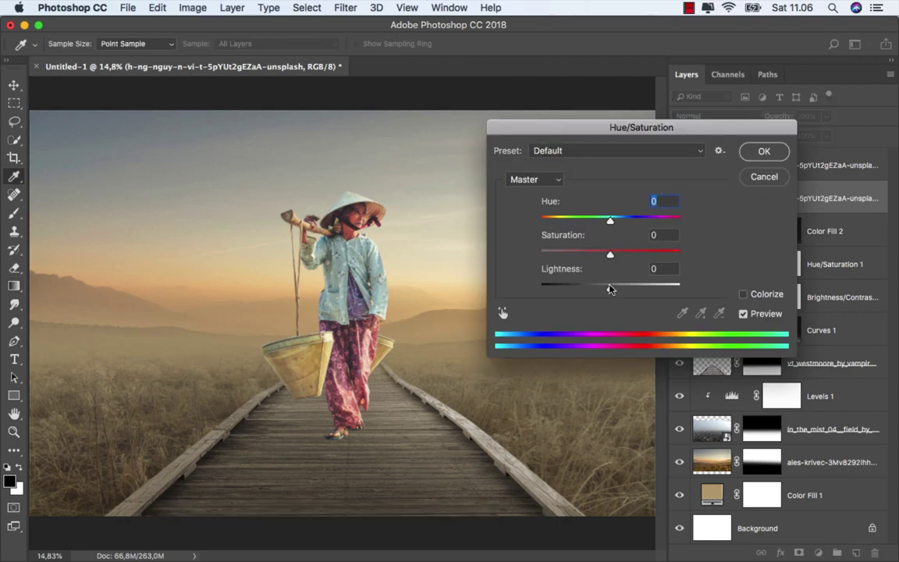
left_click_drag(611, 288, 522, 291)
left_click(763, 152)
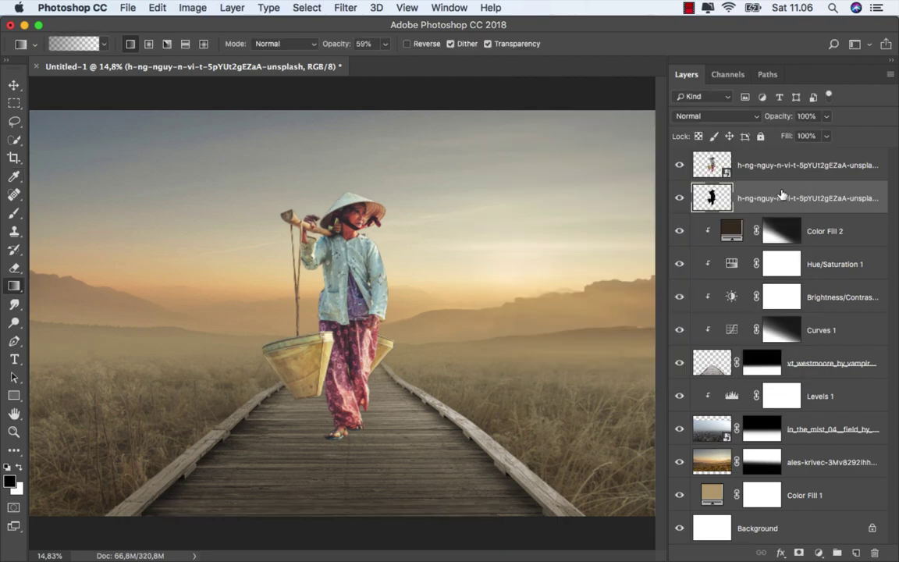
Step: Distort the black copy into a long shadow stretching down-left across the boardwalk
key("super+t")
right_click(327, 234)
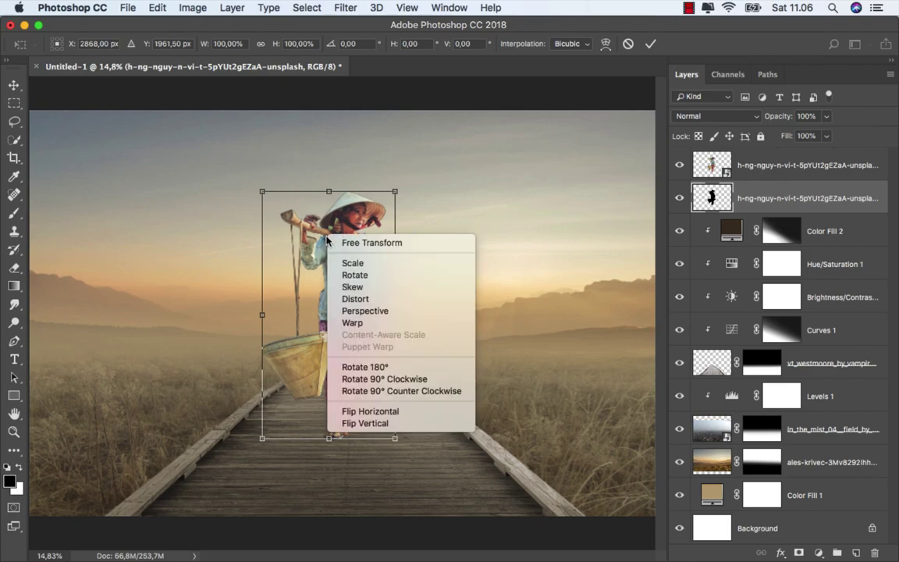
left_click(375, 299)
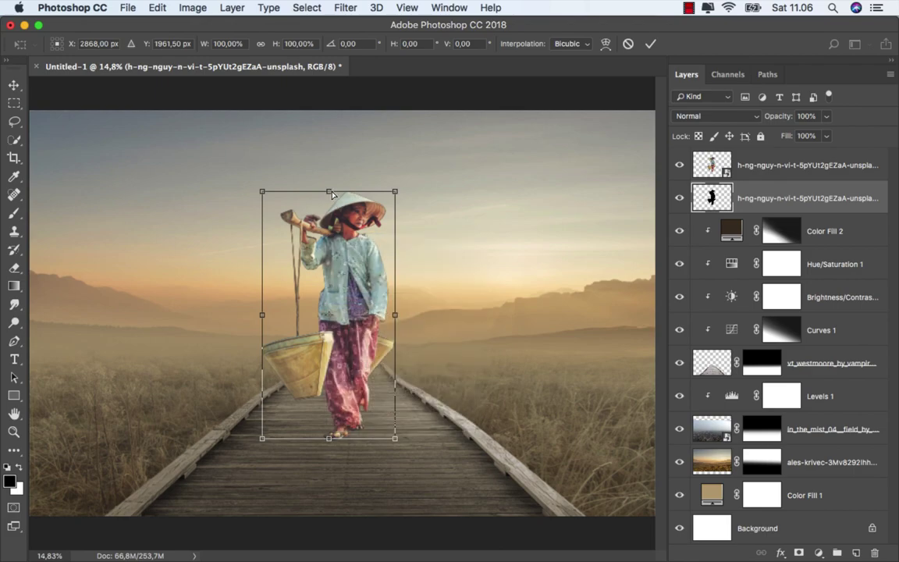
left_click_drag(331, 194, 173, 526)
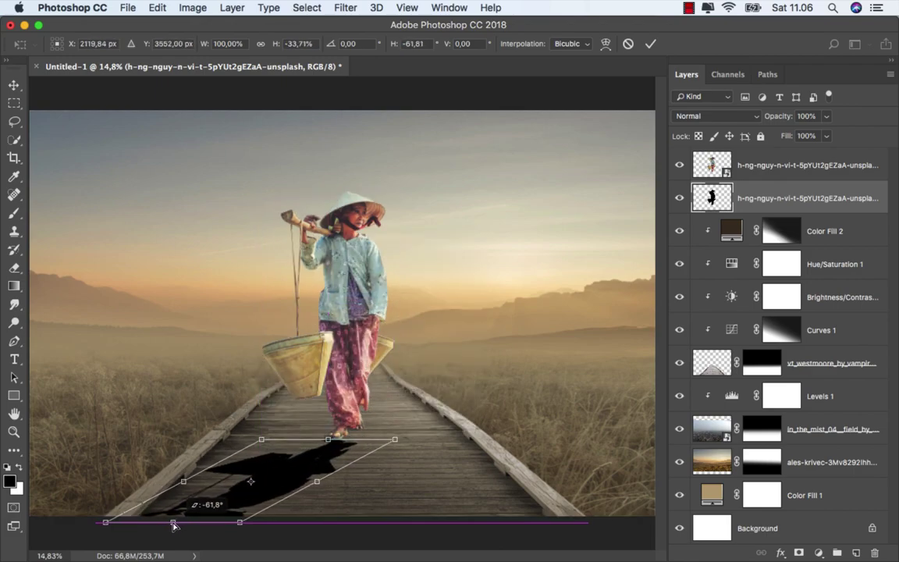
left_click_drag(173, 525, 138, 523)
scroll(318, 466, "up", 2)
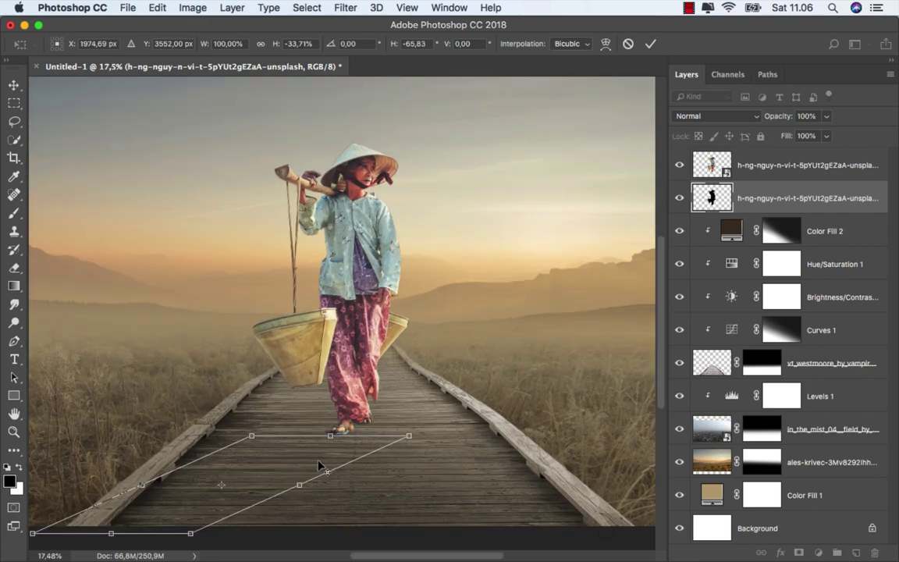
scroll(318, 466, "up", 3)
scroll(390, 390, "left", 5)
left_click_drag(465, 343, 481, 316)
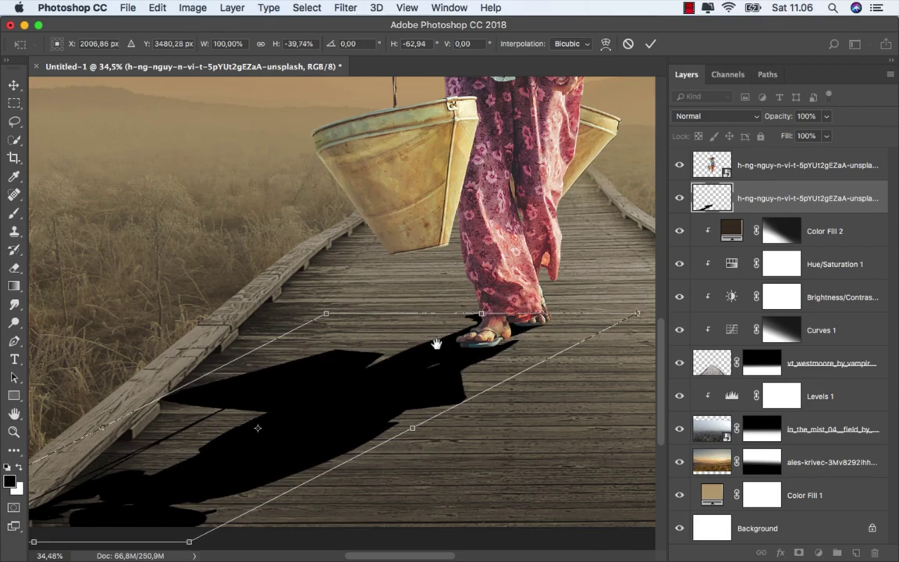
scroll(437, 344, "down", 3)
scroll(437, 343, "left", 4)
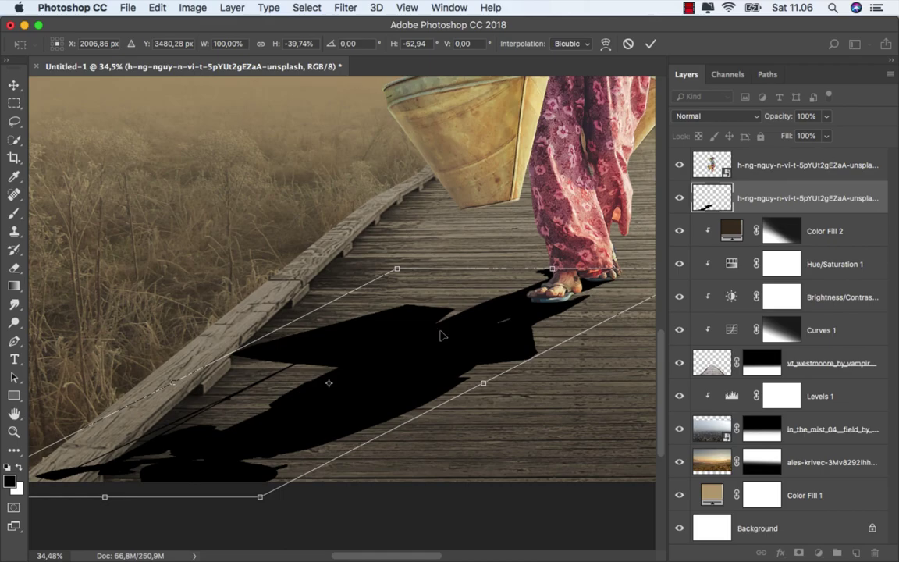
left_click_drag(105, 496, 86, 515)
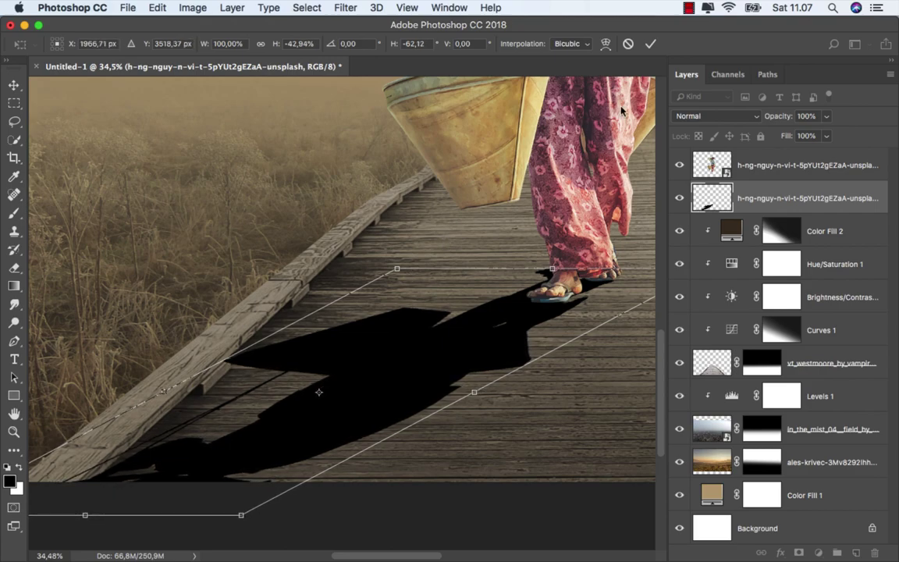
Step: Commit the shadow distortion and zoom in on the woman's foot
left_click(650, 44)
key("g")
scroll(552, 275, "up", 5)
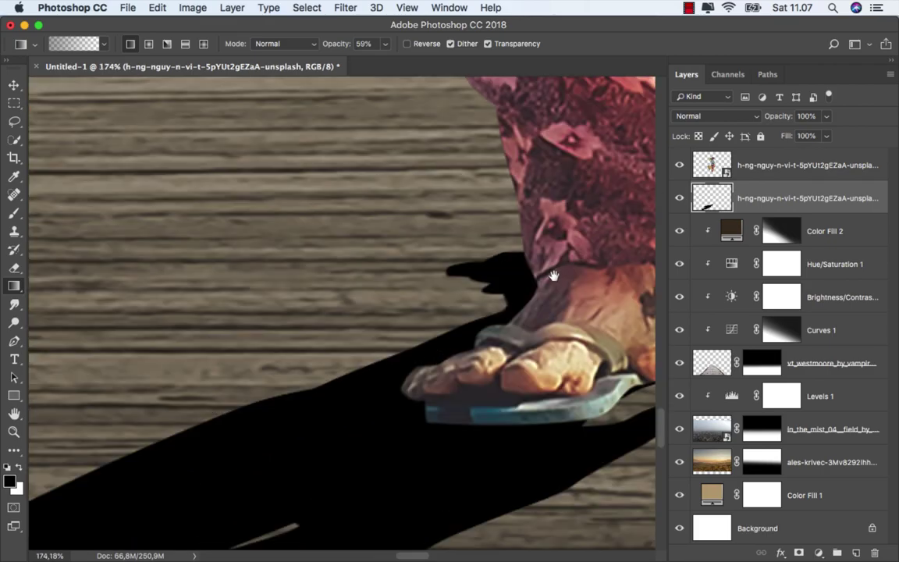
scroll(552, 276, "right", 3)
scroll(357, 316, "up", 2)
Step: Erase the stray shadow patch beside the ankle with the standard Eraser, then zoom out
left_click(14, 268)
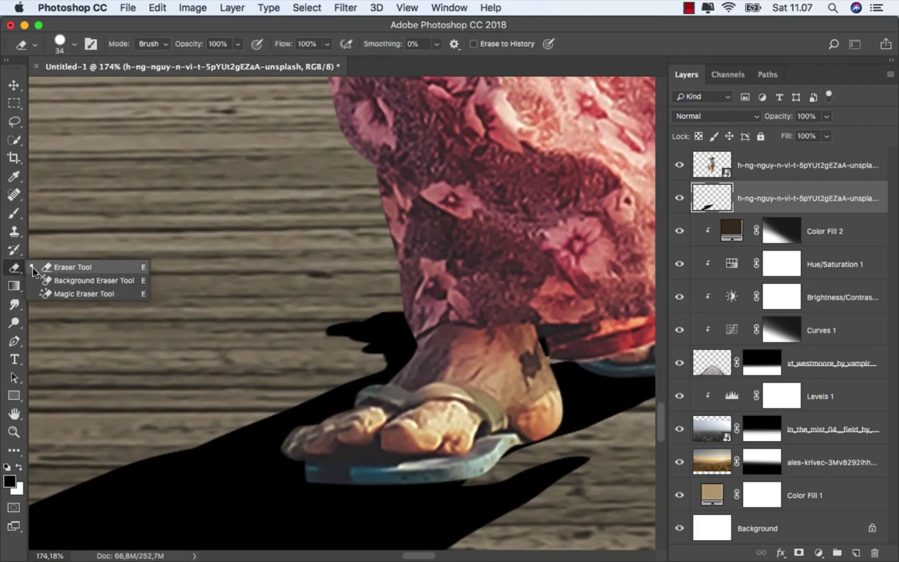
left_click(32, 240)
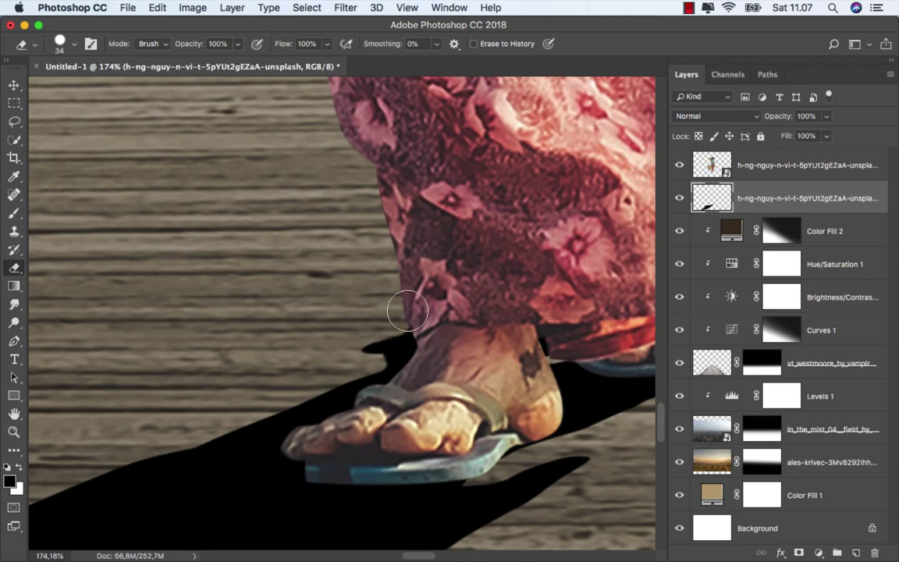
left_click_drag(316, 320, 439, 315)
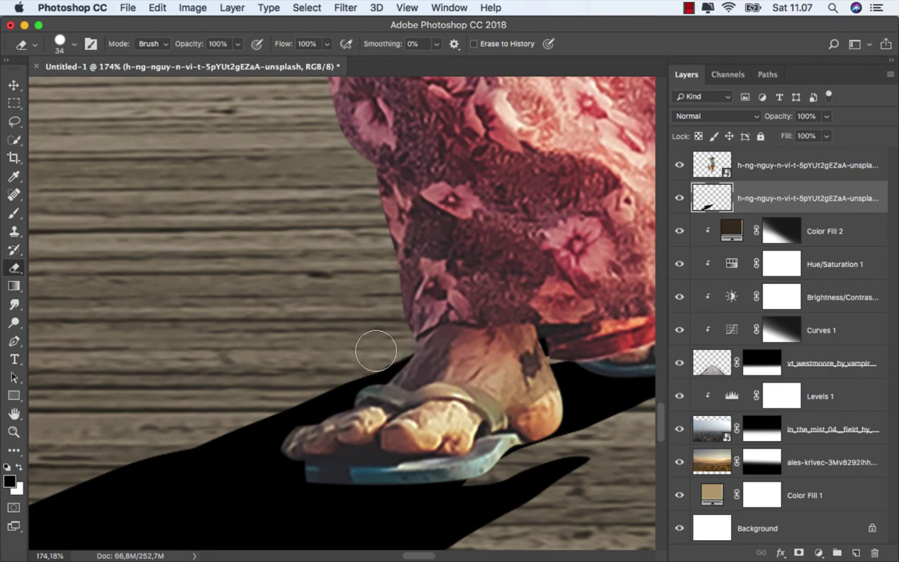
scroll(440, 315, "down", 1)
scroll(440, 315, "down", 5)
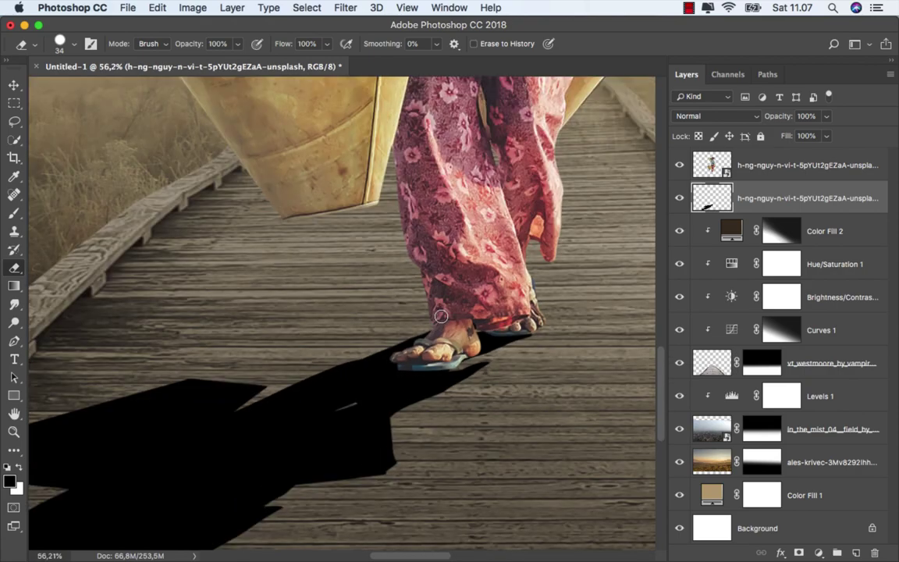
scroll(441, 317, "down", 2)
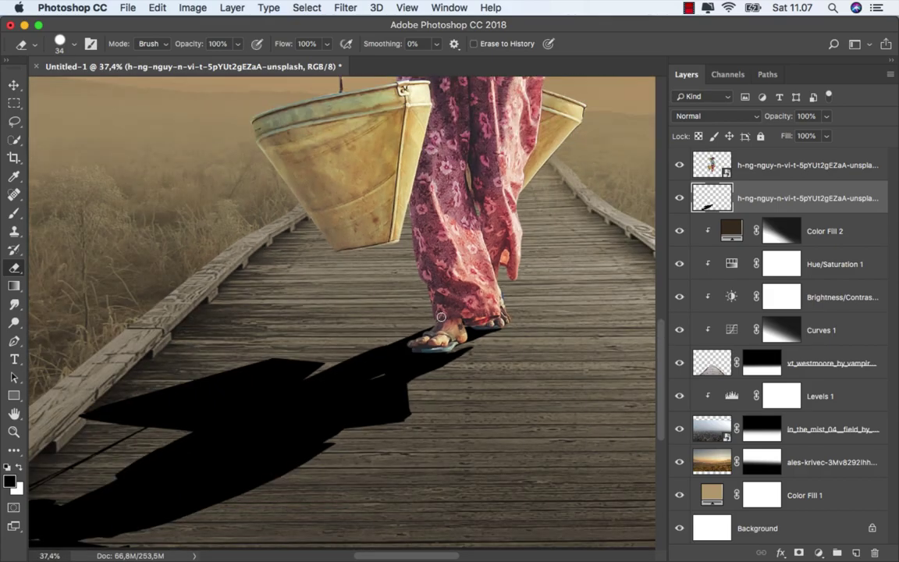
scroll(441, 317, "down", 4)
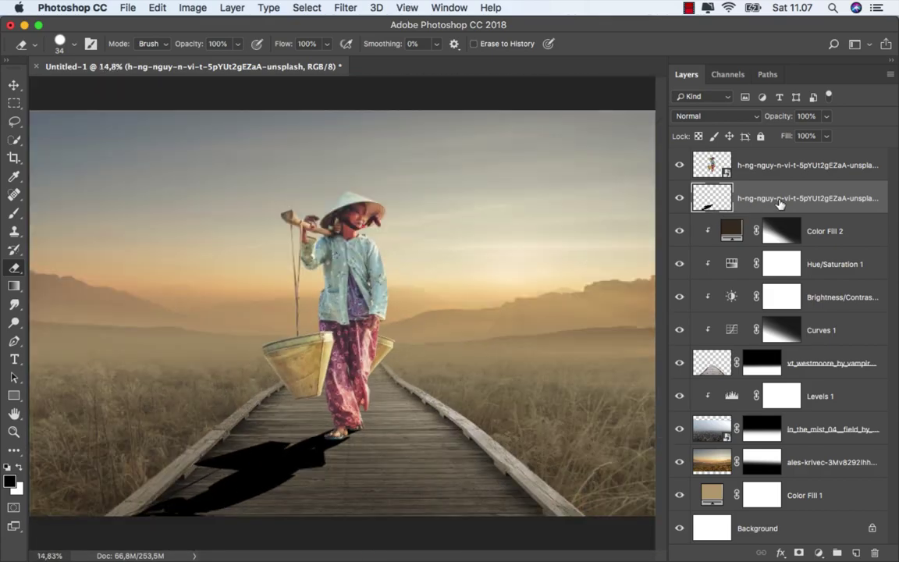
Step: Apply a 15 px Tilt-Shift blur with a narrow focus band angled along the shadow at her feet
key("v")
left_click(343, 6)
mouse_move(369, 188)
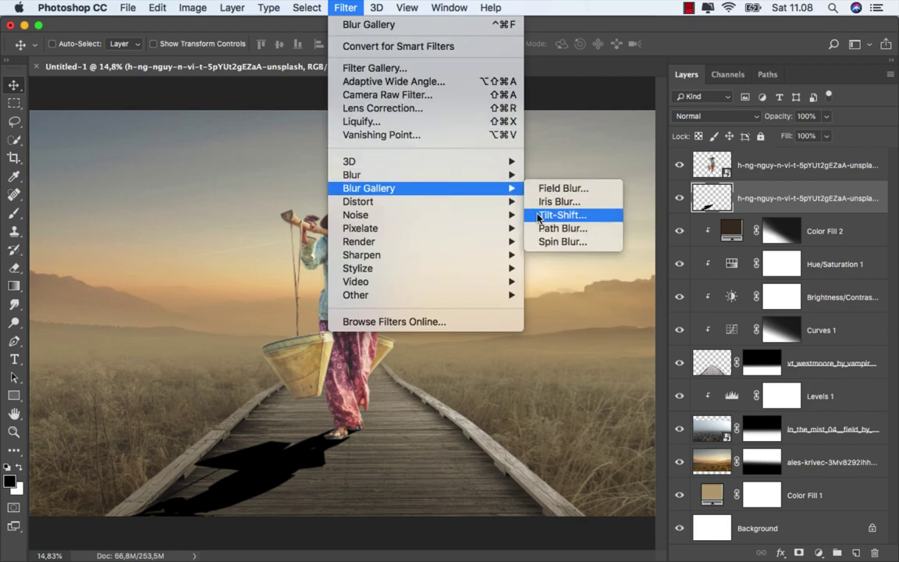
left_click(560, 214)
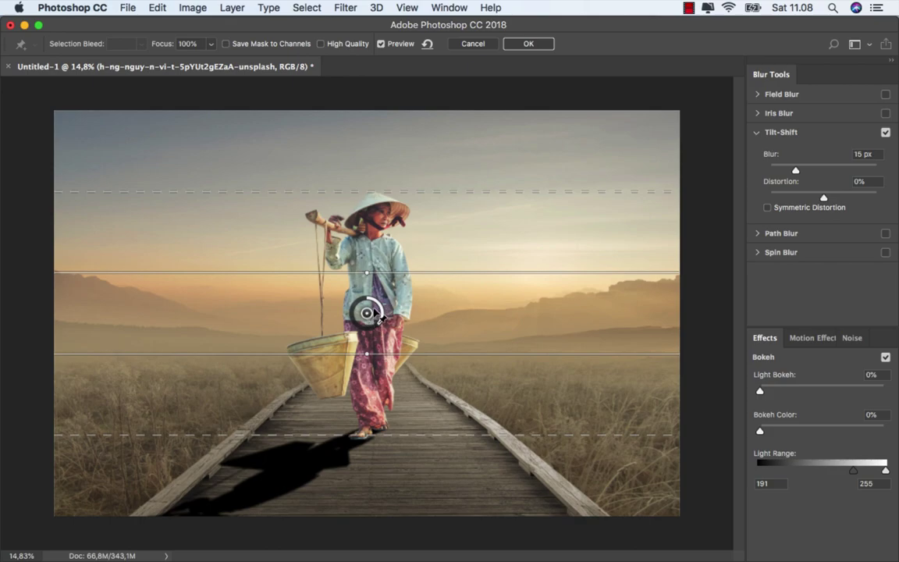
left_click_drag(368, 314, 377, 437)
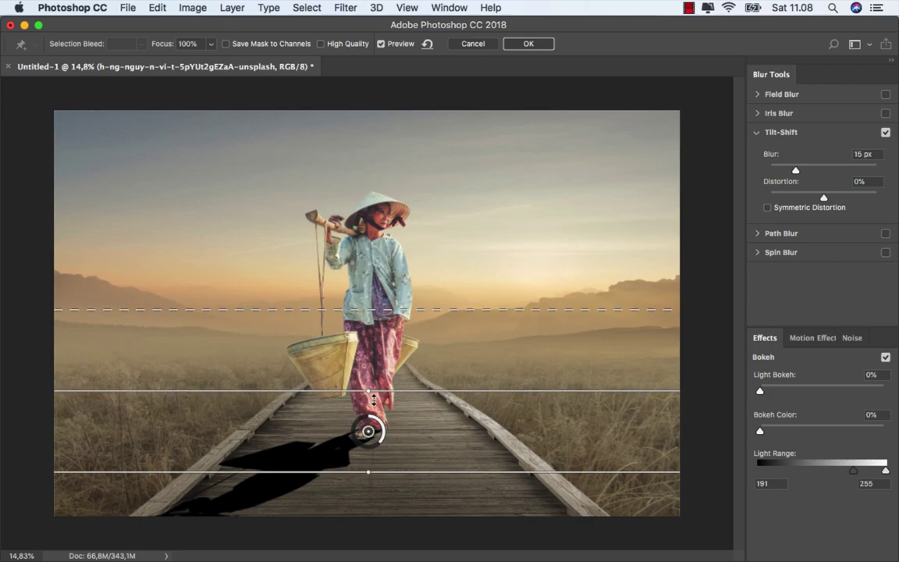
left_click_drag(372, 399, 403, 405)
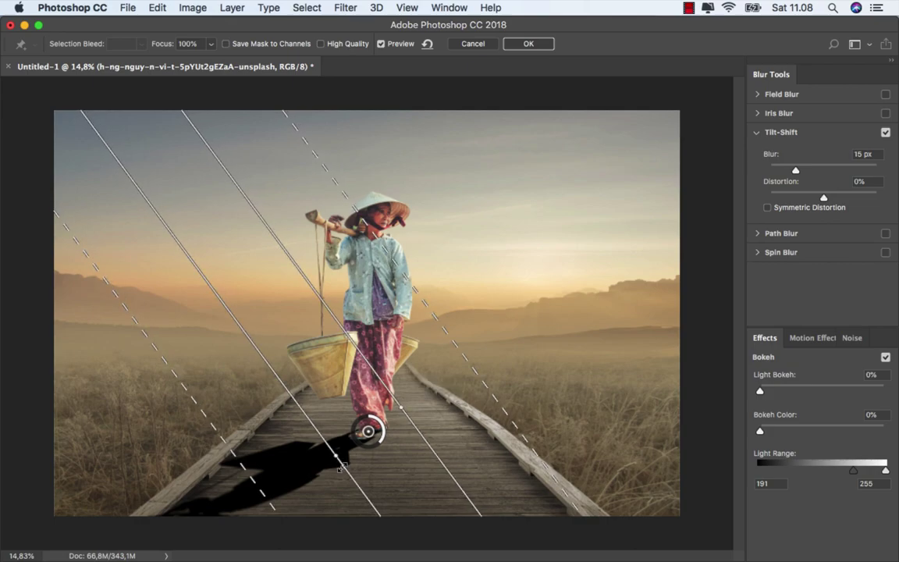
left_click_drag(382, 452, 401, 441)
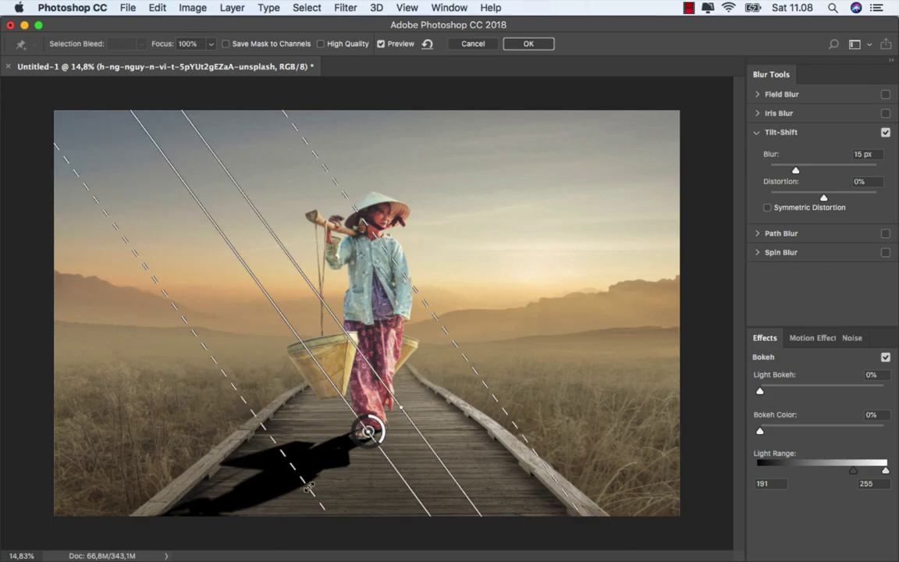
left_click_drag(309, 488, 332, 474)
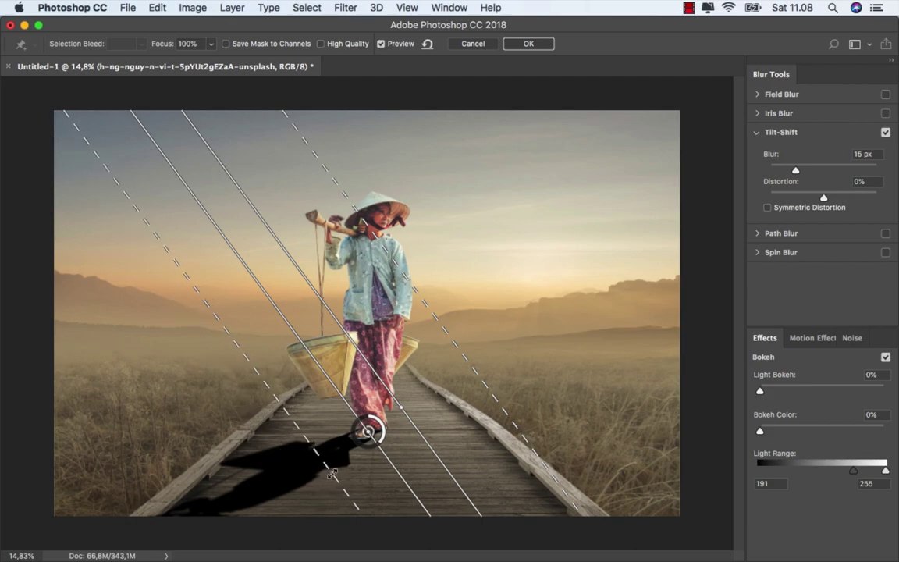
left_click_drag(327, 473, 323, 474)
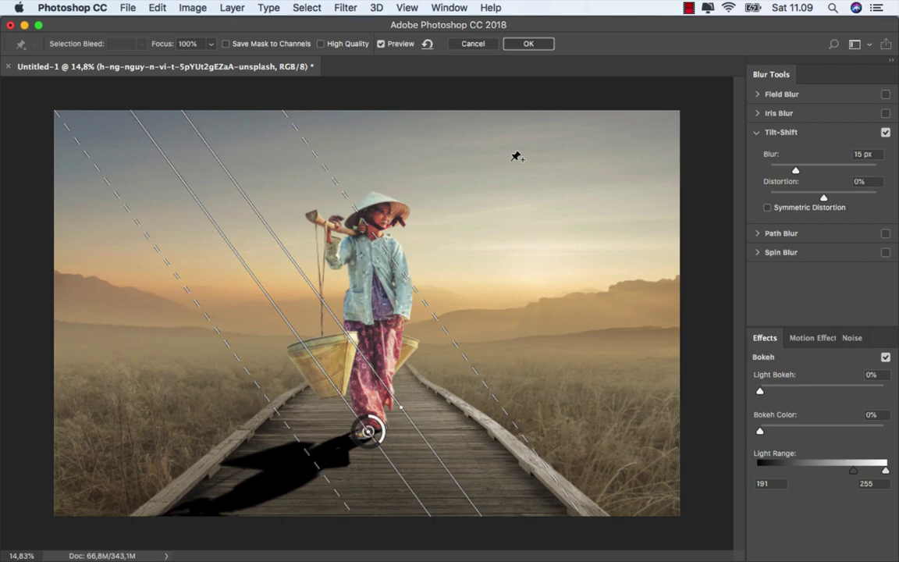
left_click(531, 43)
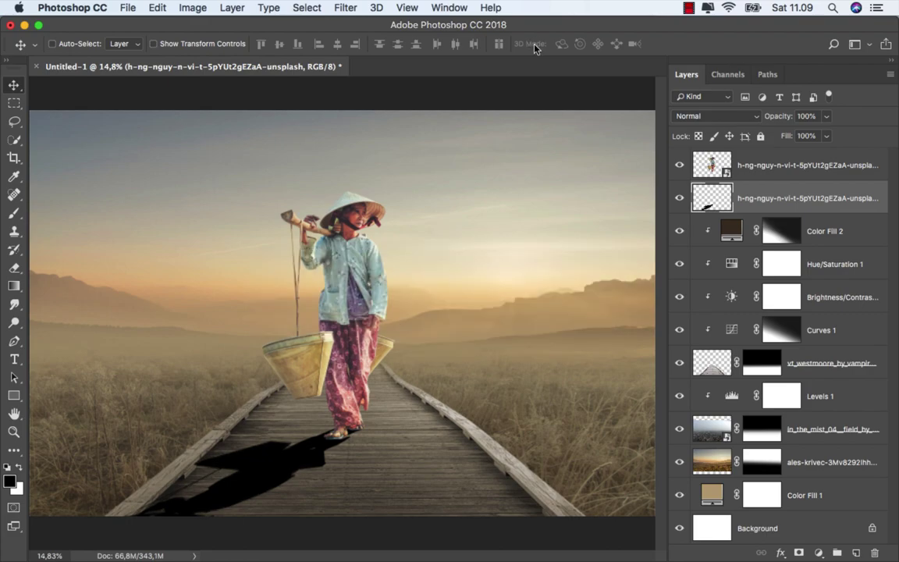
Step: Apply a 2 px Gaussian Blur to the shadow layer
scroll(260, 471, "up", 3)
scroll(260, 471, "up", 2)
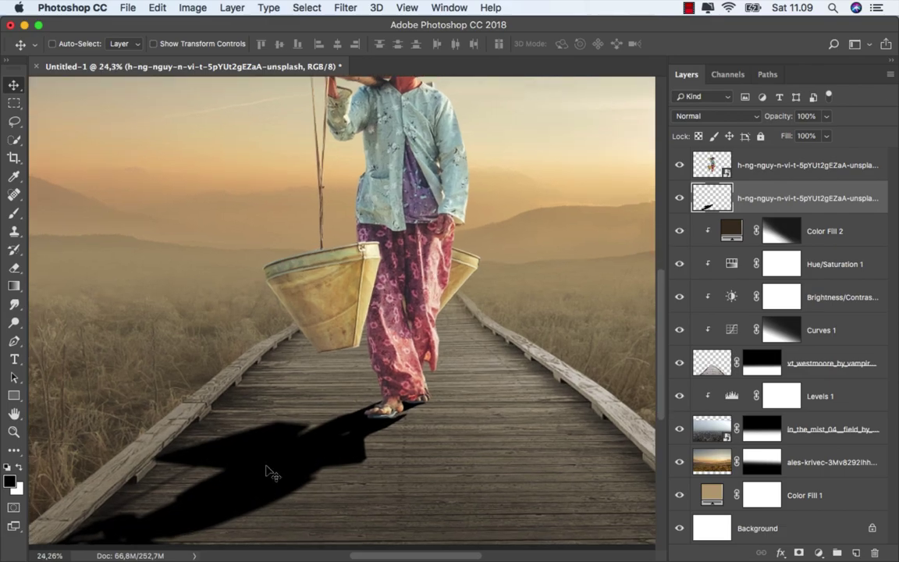
scroll(468, 313, "down", 2)
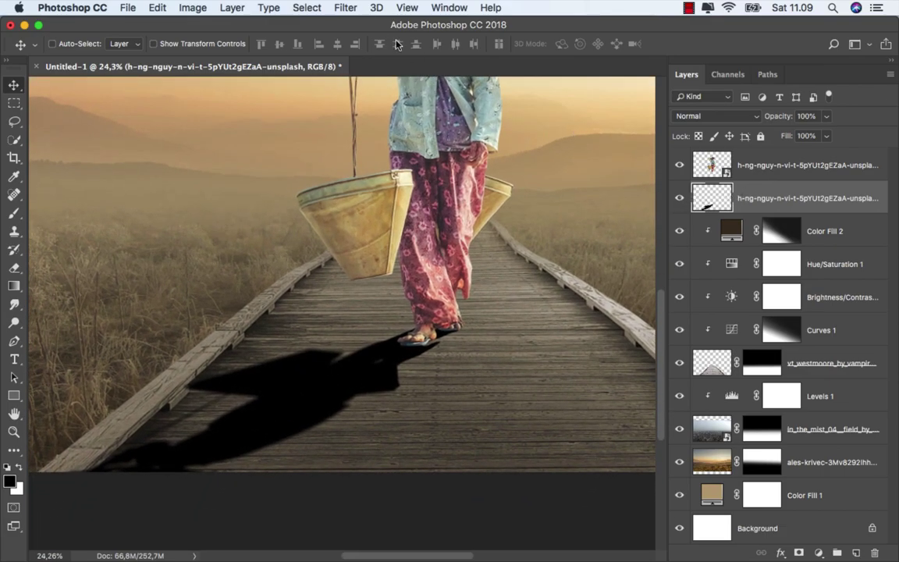
left_click(346, 8)
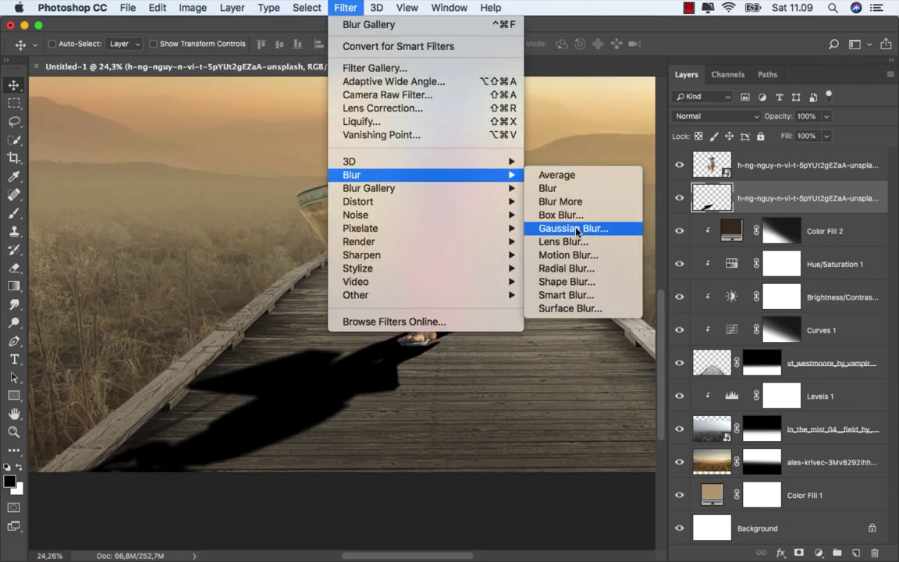
left_click(576, 228)
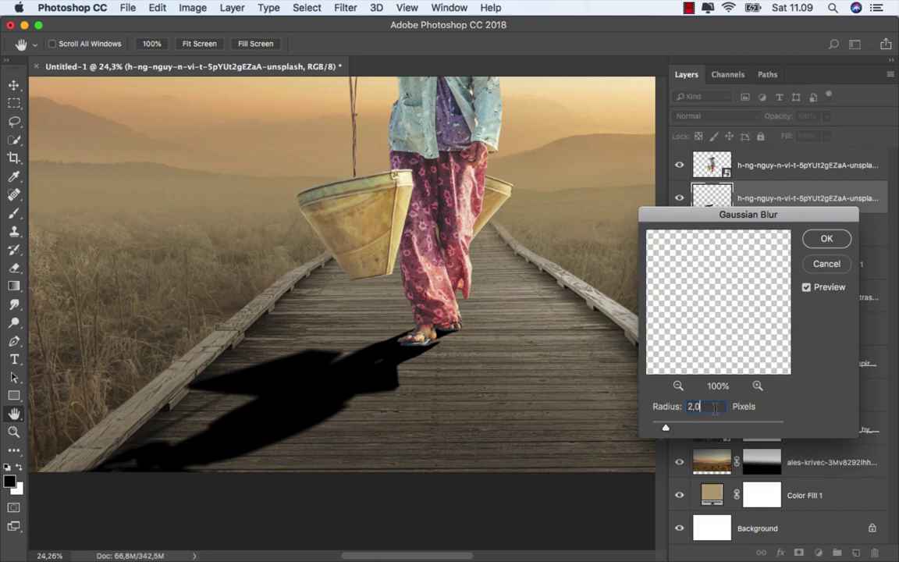
left_click(824, 239)
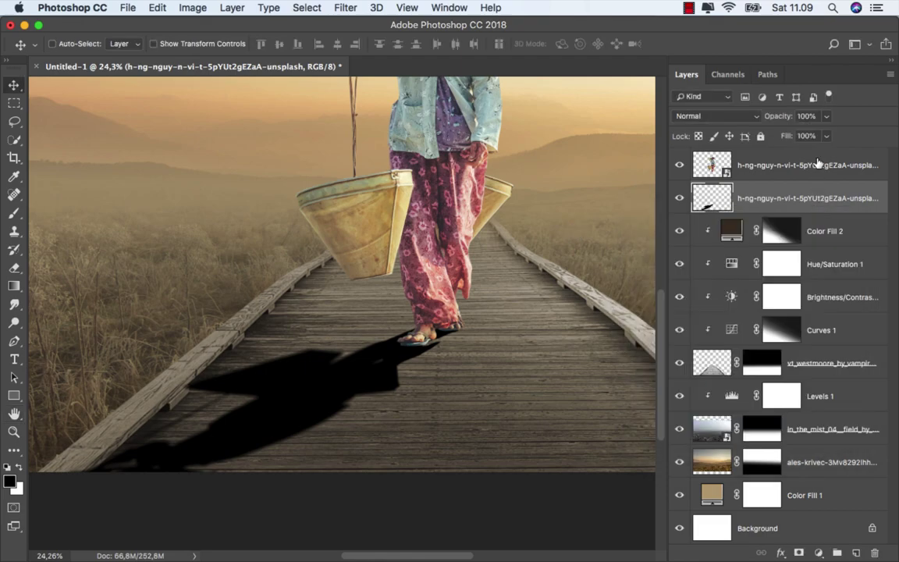
Step: Lower the shadow layer's Fill to 45% and fit the image on screen
left_click(827, 136)
left_click_drag(824, 153, 789, 154)
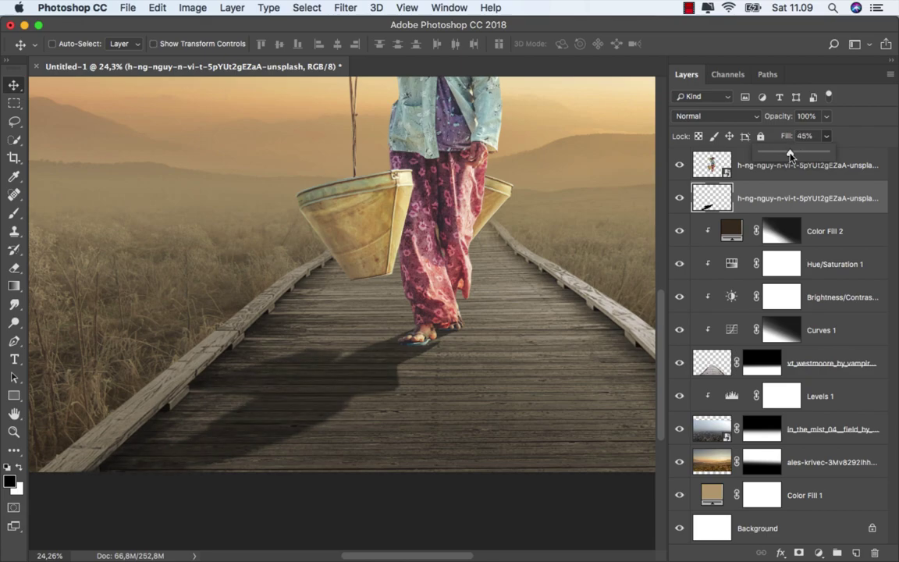
left_click(473, 323)
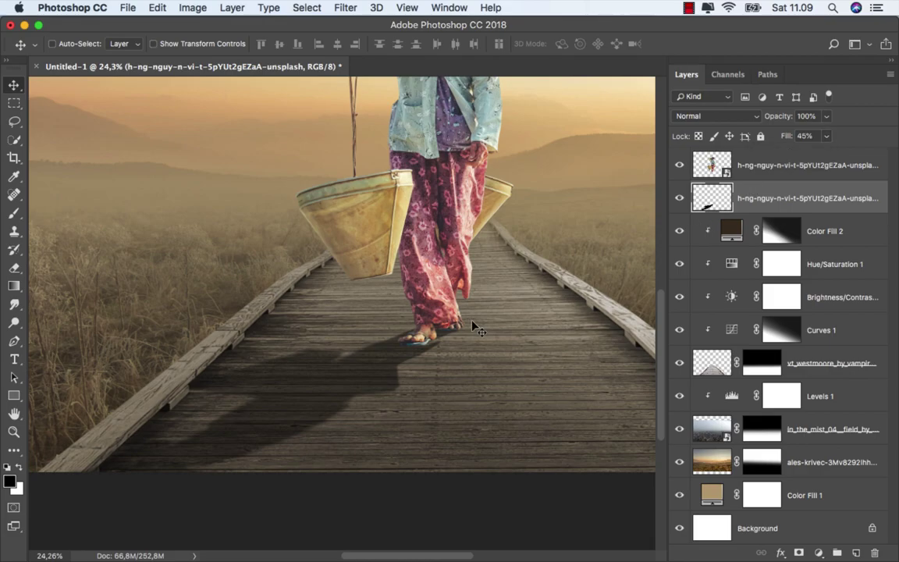
key("super+0")
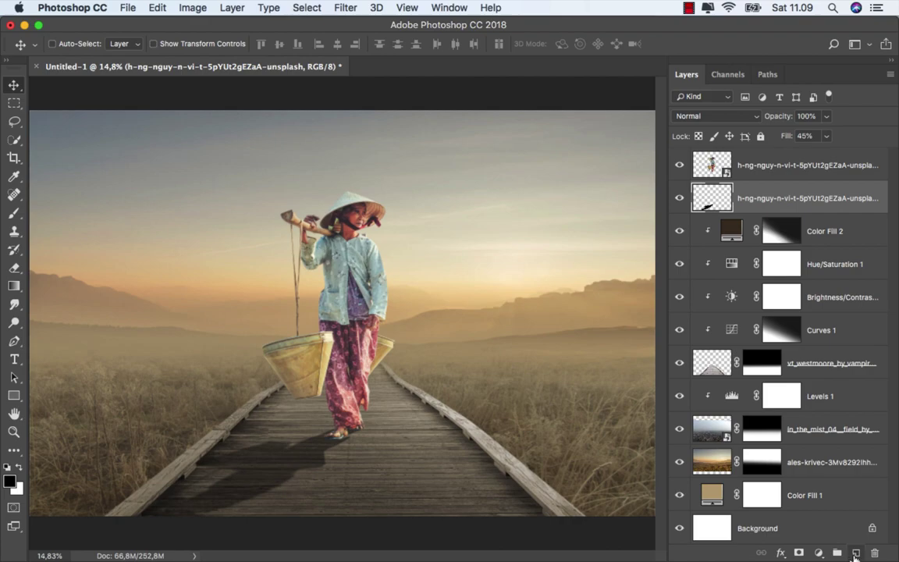
Step: Add a new empty layer and set up a soft, flattened brush tip of about 138 px
key("super+alt+shift+n")
right_click(14, 212)
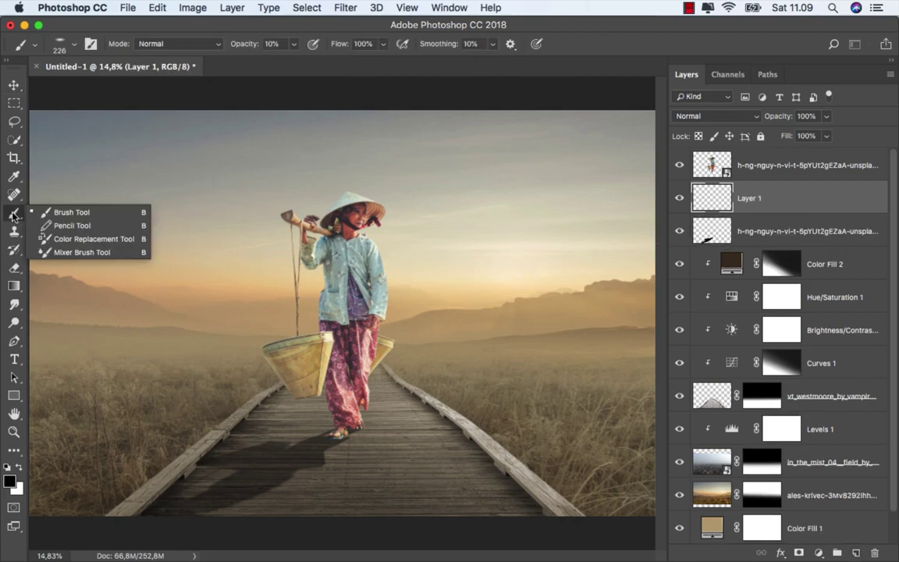
left_click(43, 209)
scroll(346, 441, "up", 5)
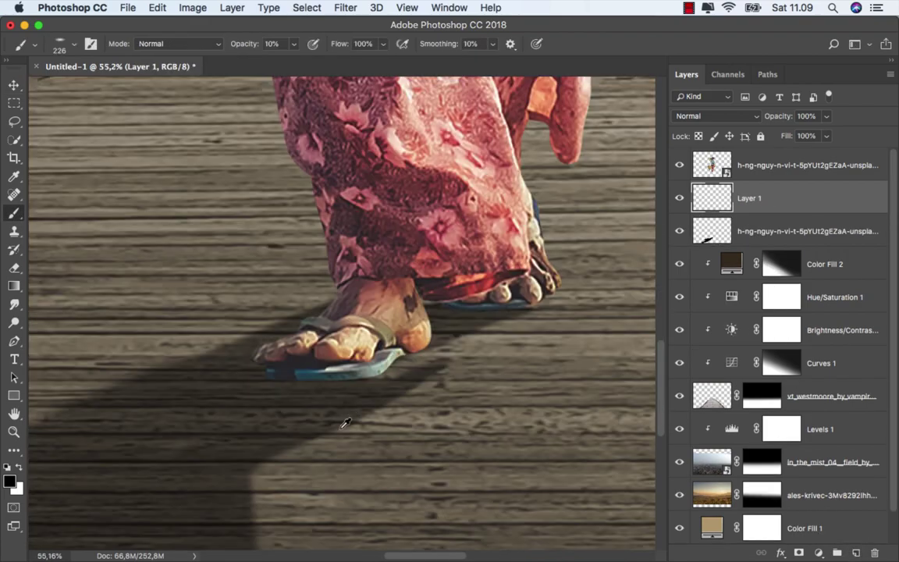
right_click(341, 368)
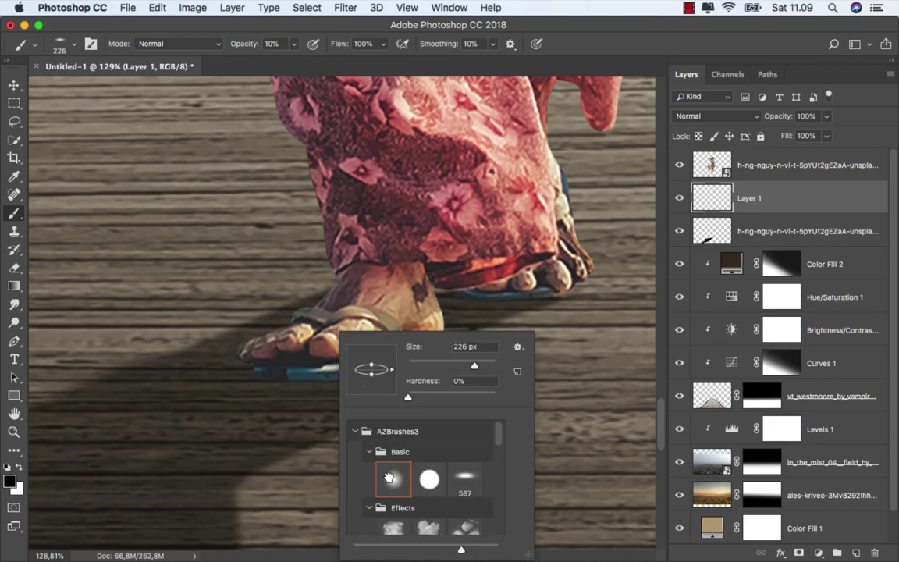
left_click(389, 477)
left_click_drag(371, 356, 374, 368)
key("Escape")
left_click_drag(301, 361, 281, 335)
scroll(284, 380, "up", 2)
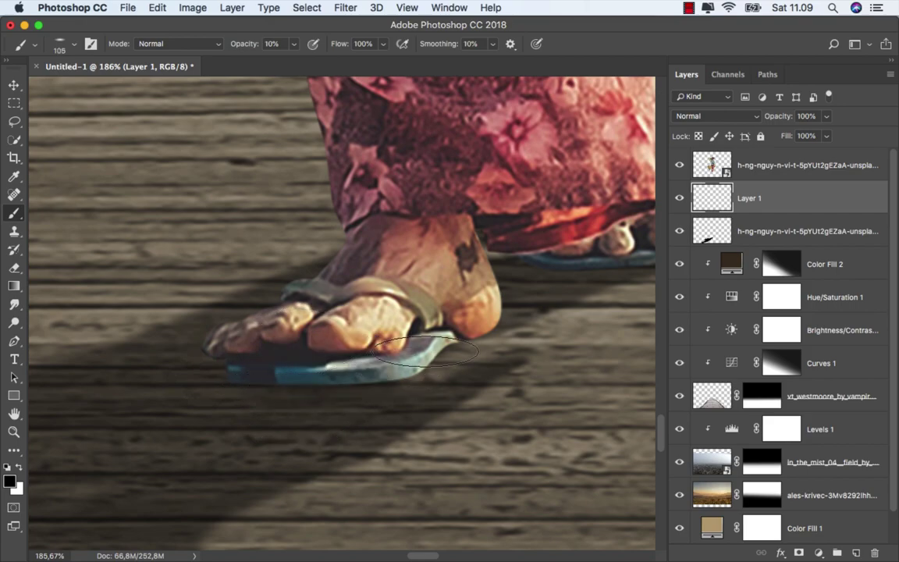
left_click_drag(327, 381, 359, 384)
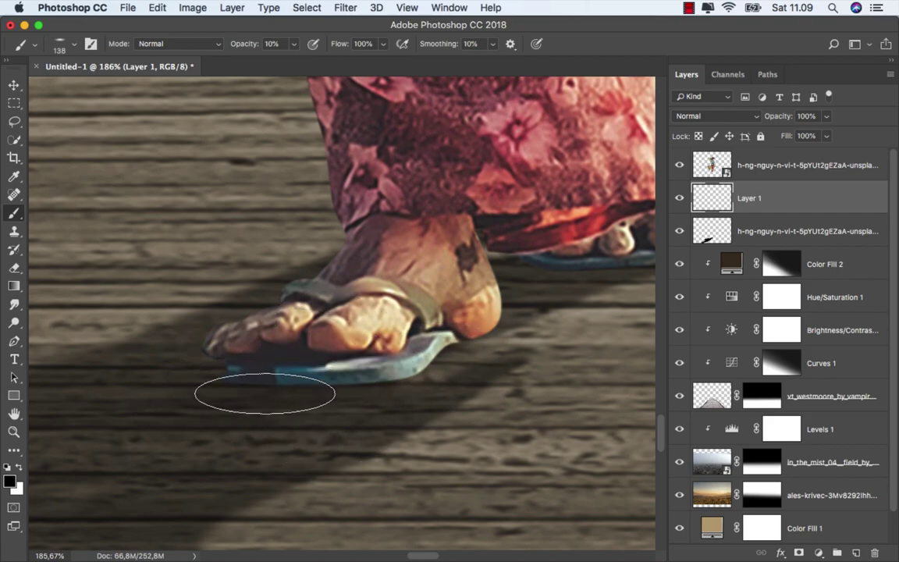
Step: Paint soft dark contact shading under the woman's sandal and toes
left_click_drag(265, 394, 418, 344)
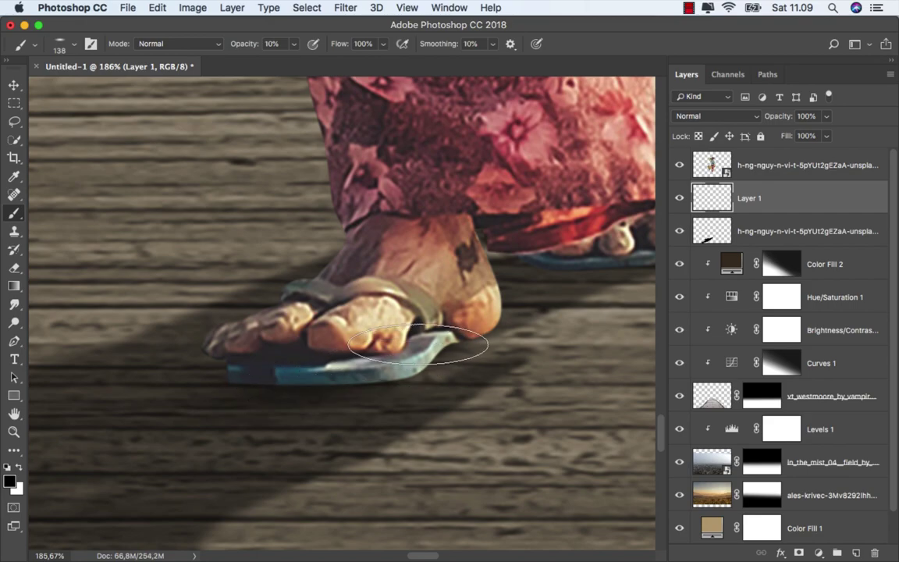
scroll(374, 359, "right", 5)
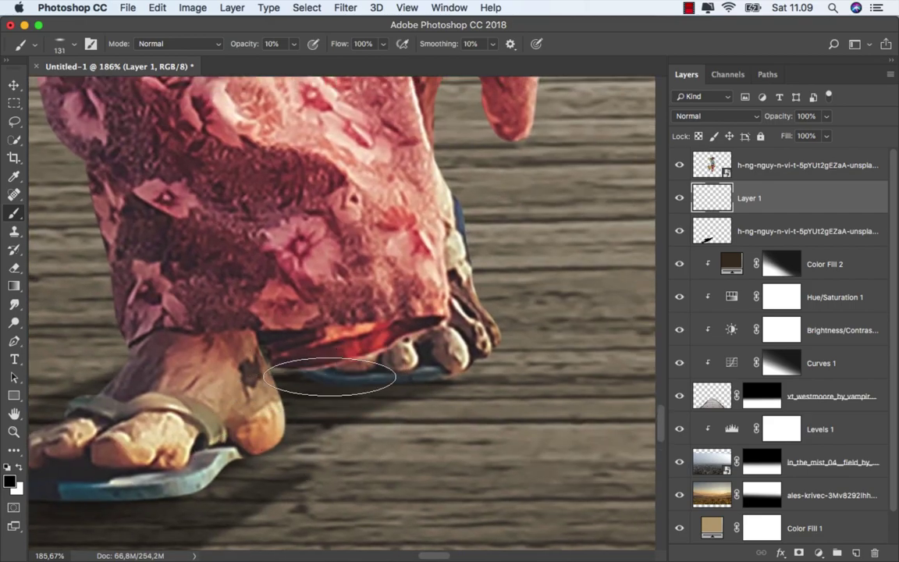
scroll(210, 427, "down", 5)
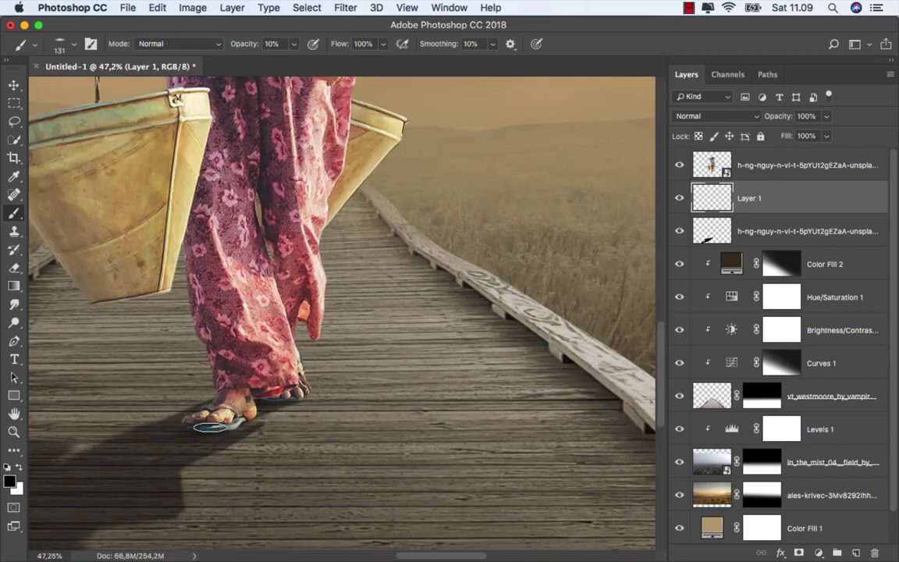
scroll(308, 418, "down", 1)
scroll(336, 418, "down", 4)
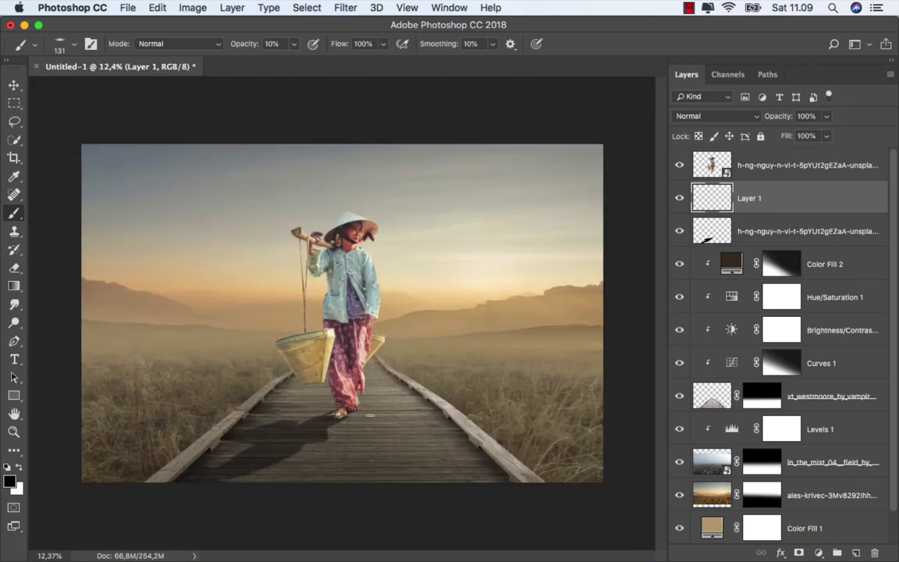
scroll(369, 416, "up", 1)
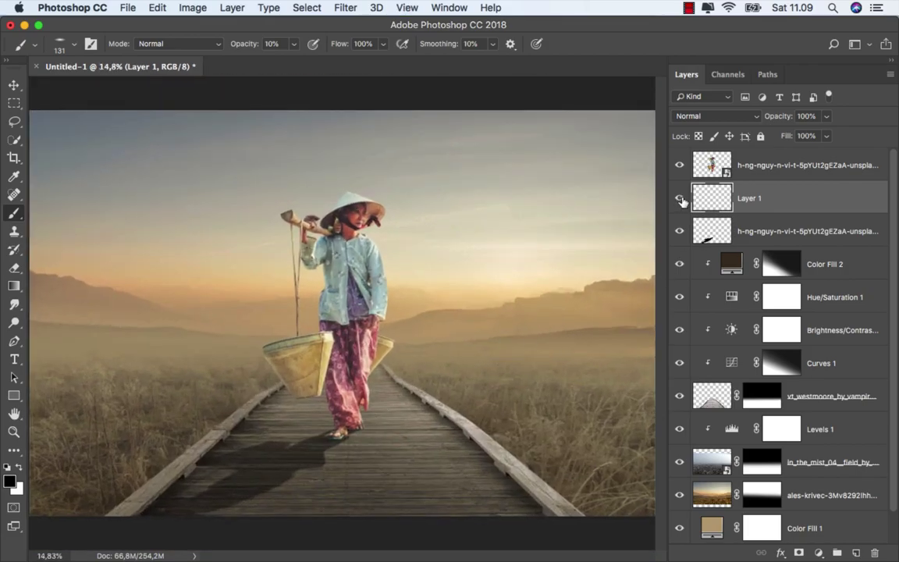
Step: Add a Hue/Saturation layer clipped to the woman with Saturation -27
left_click(774, 164)
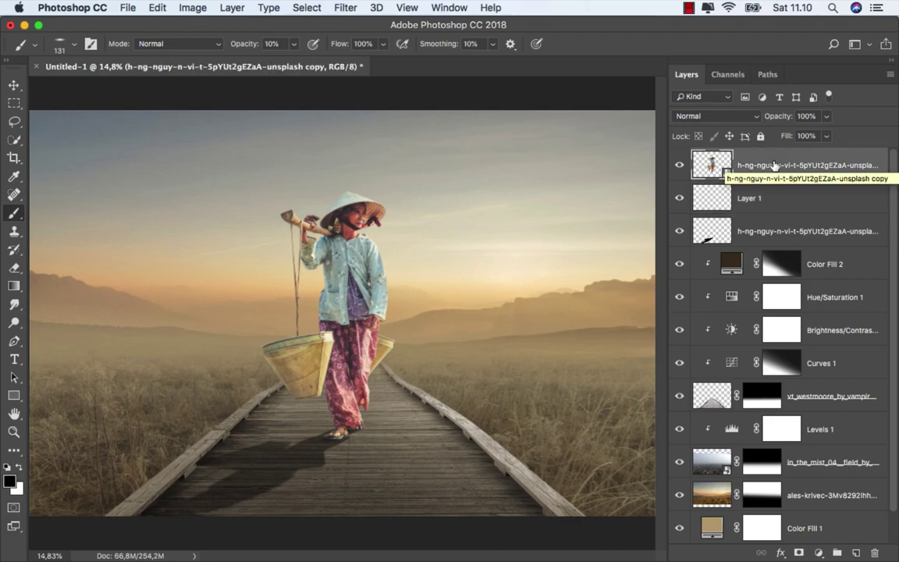
left_click(817, 552)
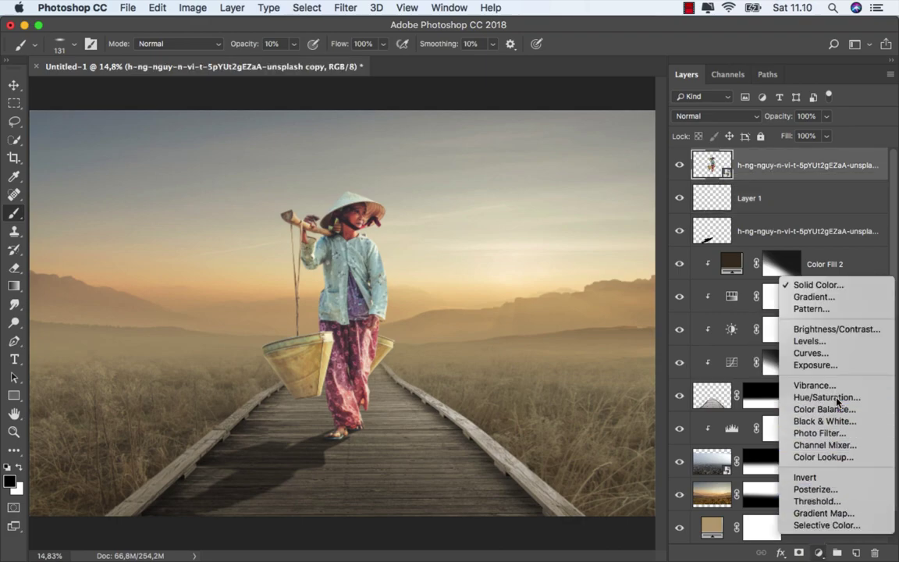
left_click(820, 395)
left_click(561, 406)
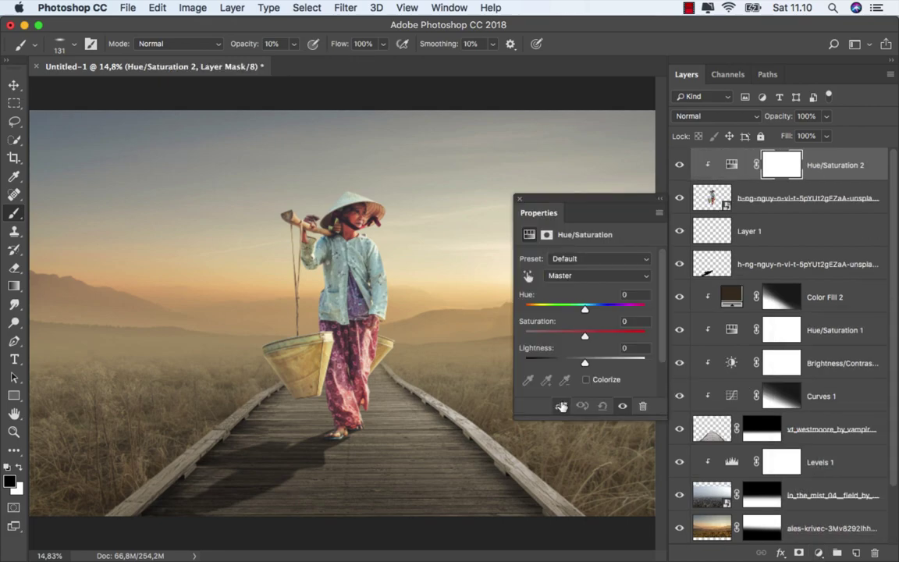
left_click_drag(581, 334, 571, 335)
left_click(520, 200)
Step: Add a clipped Color Balance layer with Cyan/Red +14 and Yellow/Blue -5
left_click(816, 170)
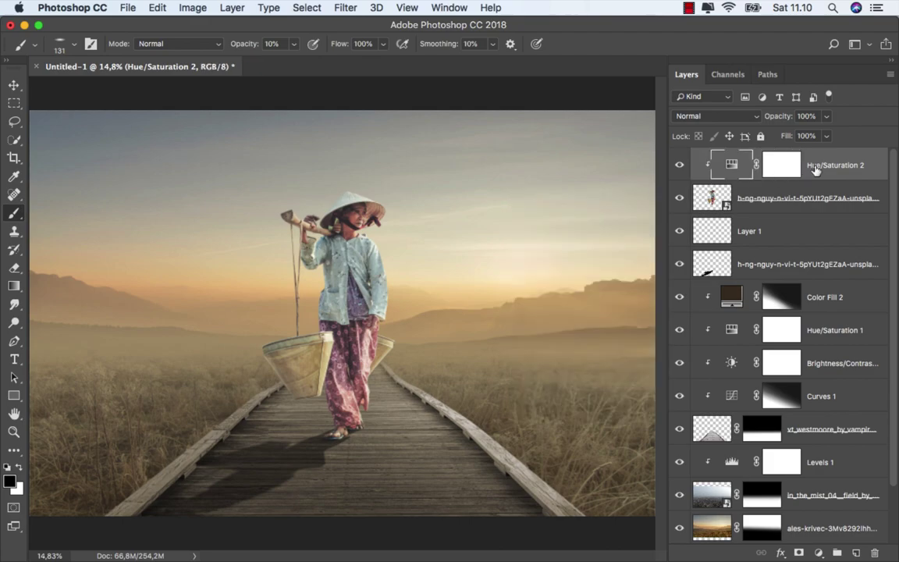
left_click(817, 552)
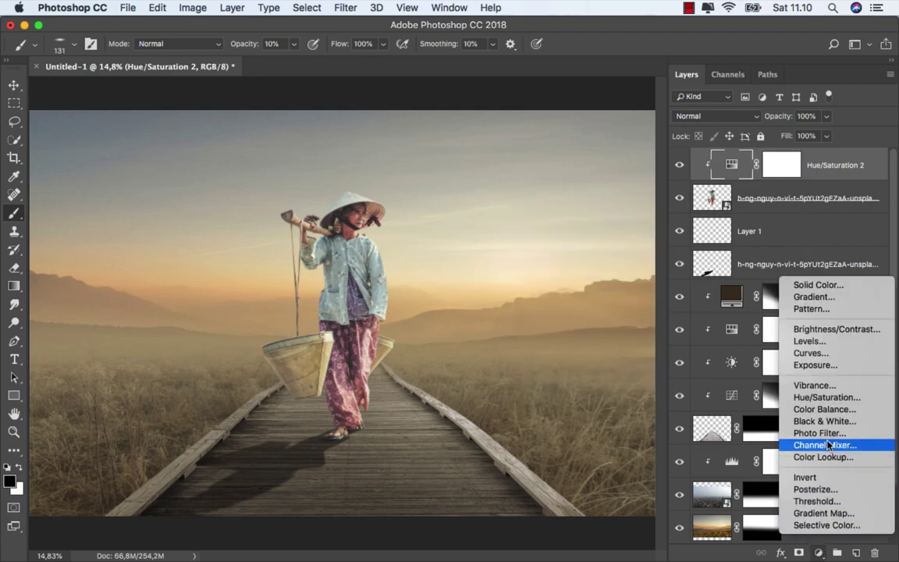
left_click(826, 409)
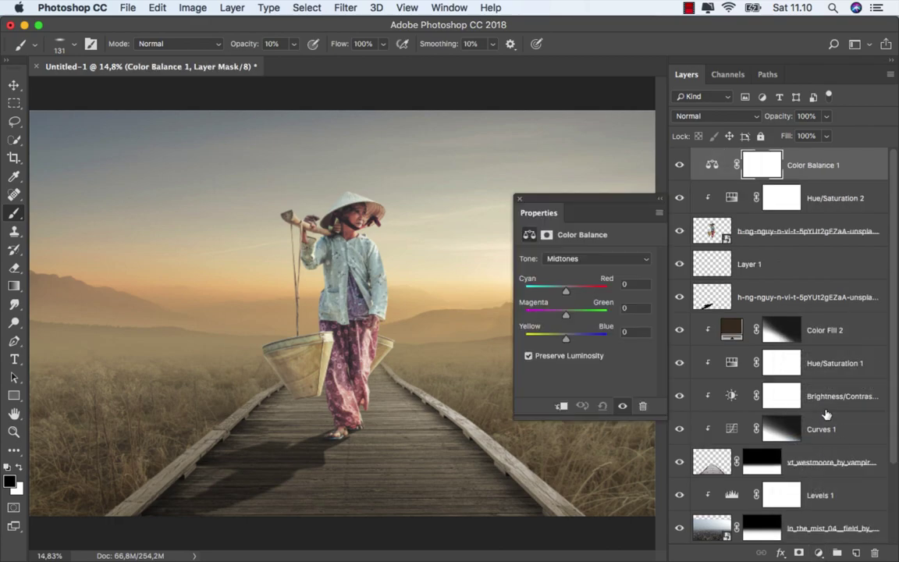
left_click(561, 405)
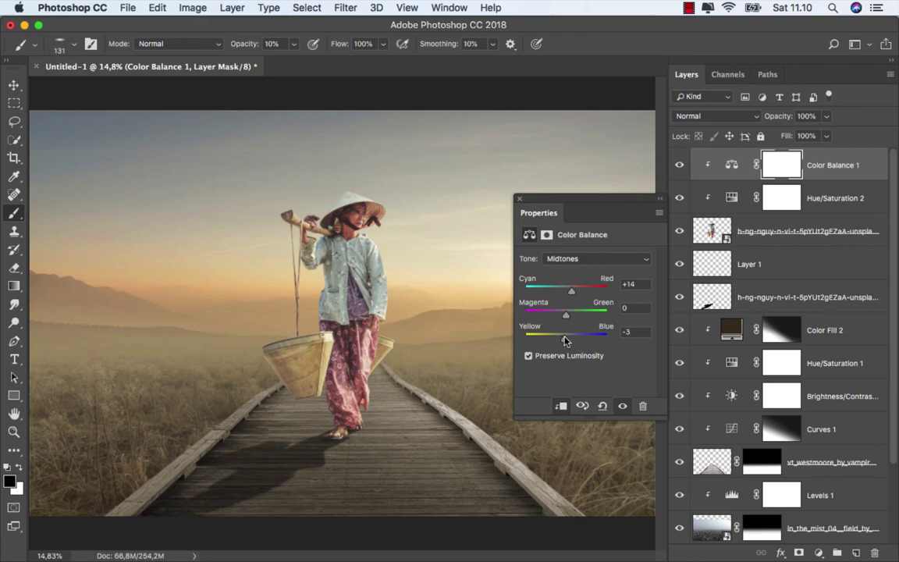
left_click(520, 199)
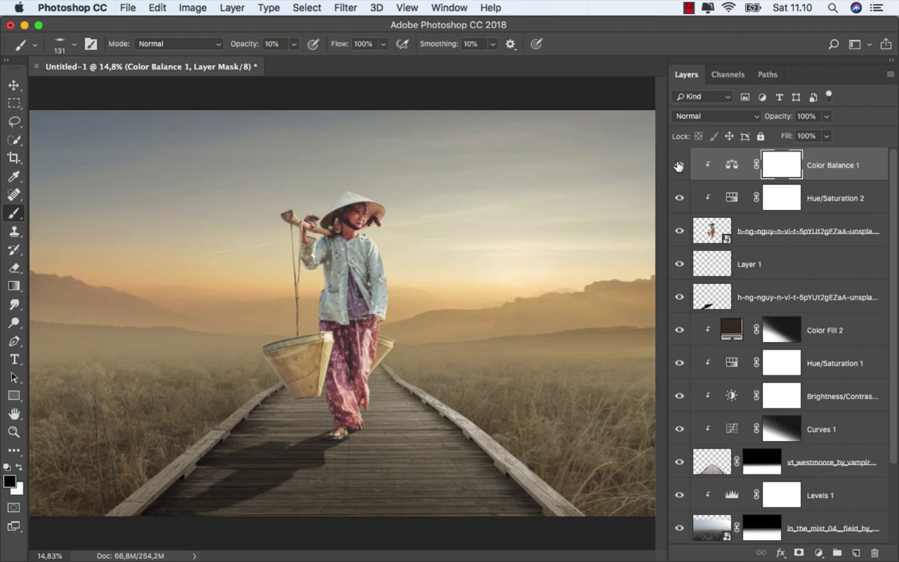
key("super+2")
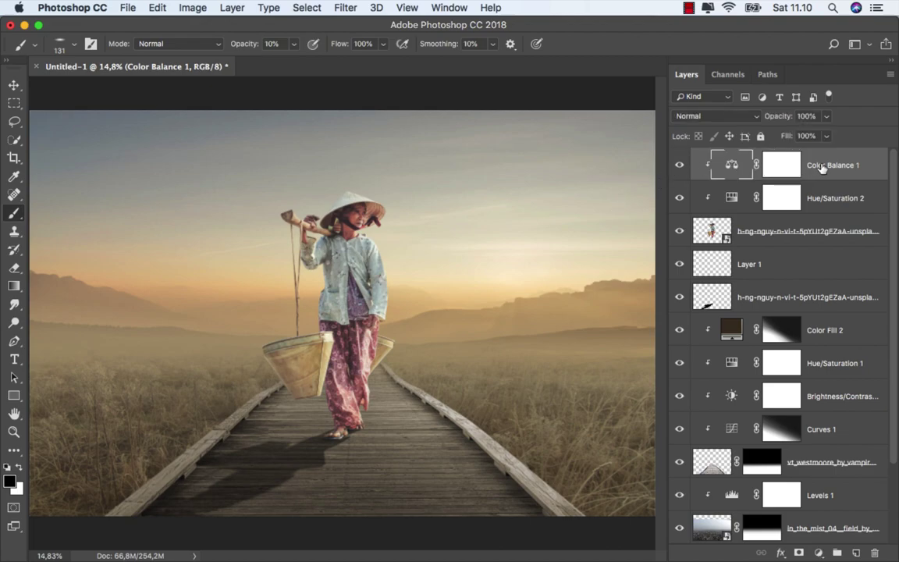
left_click(817, 552)
Step: Add a Curves adjustment that lowers the white point to darken the woman
left_click(821, 353)
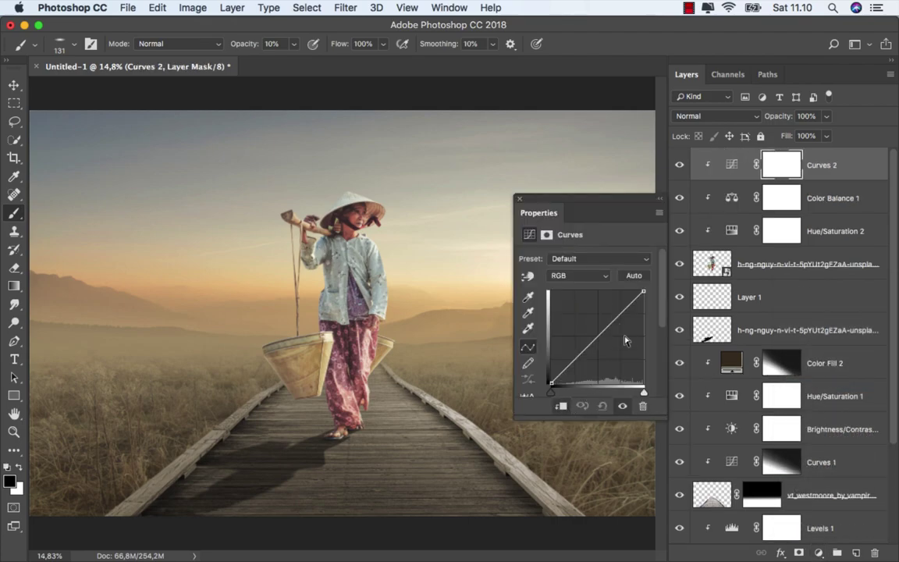
left_click_drag(645, 293, 653, 328)
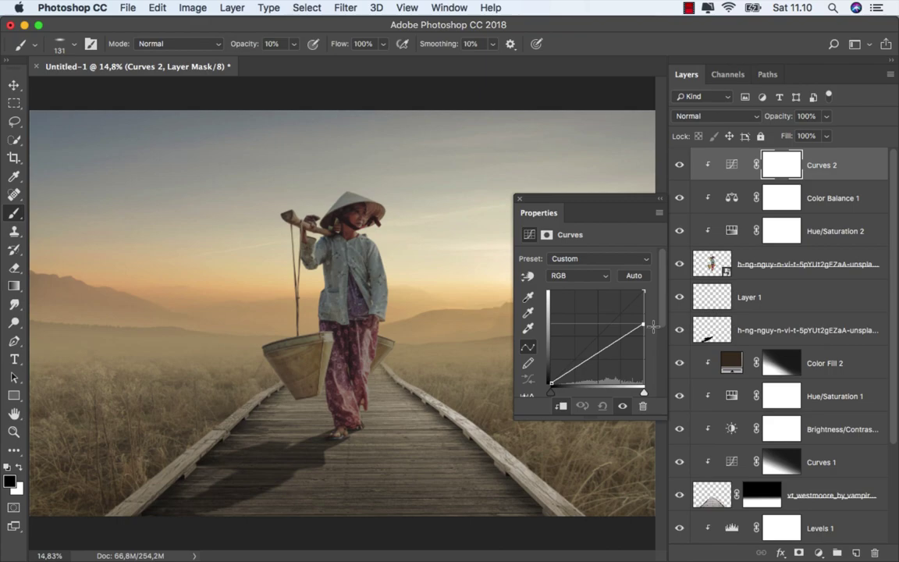
left_click(519, 198)
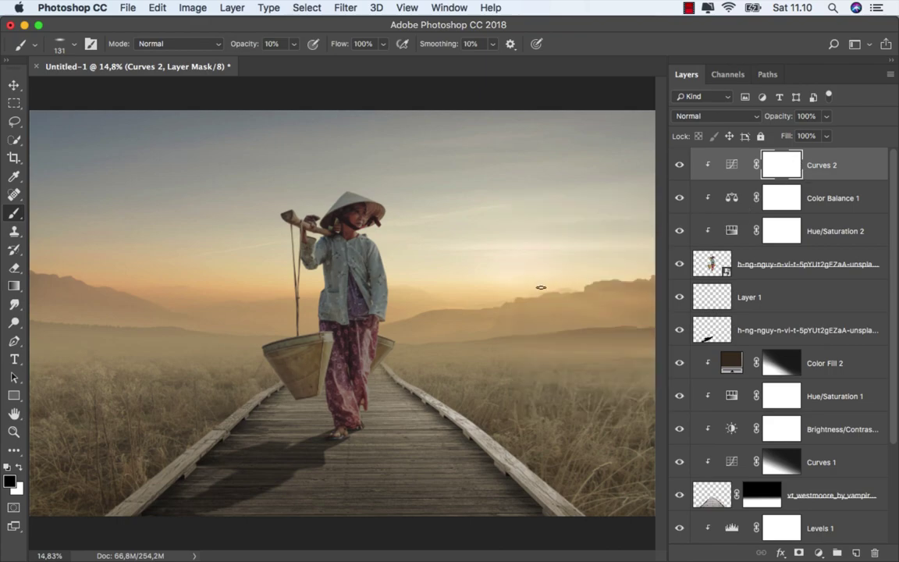
Step: Paint the Curves 2 mask over the hat, face and jacket with a soft round brush at 35% opacity
right_click(469, 254)
left_click(469, 367)
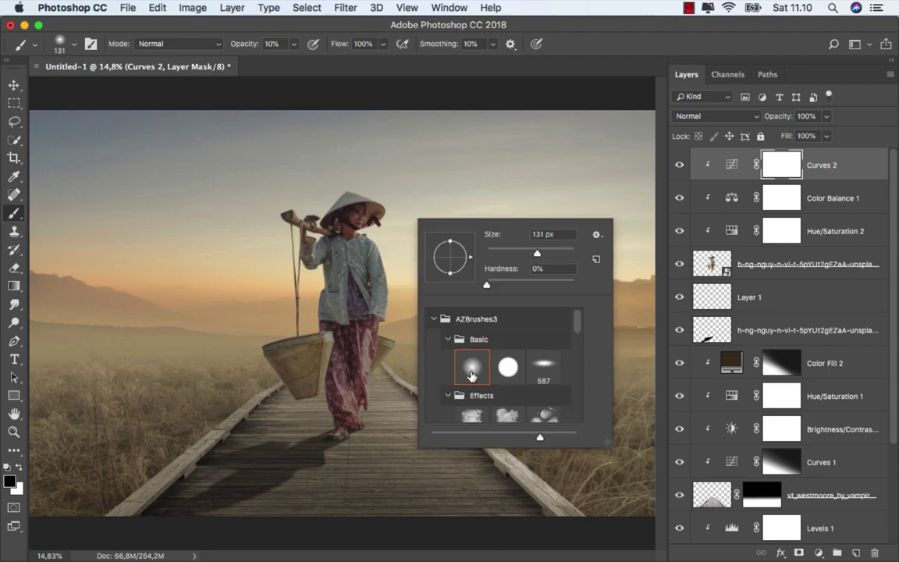
left_click(294, 43)
left_click_drag(259, 55, 278, 53)
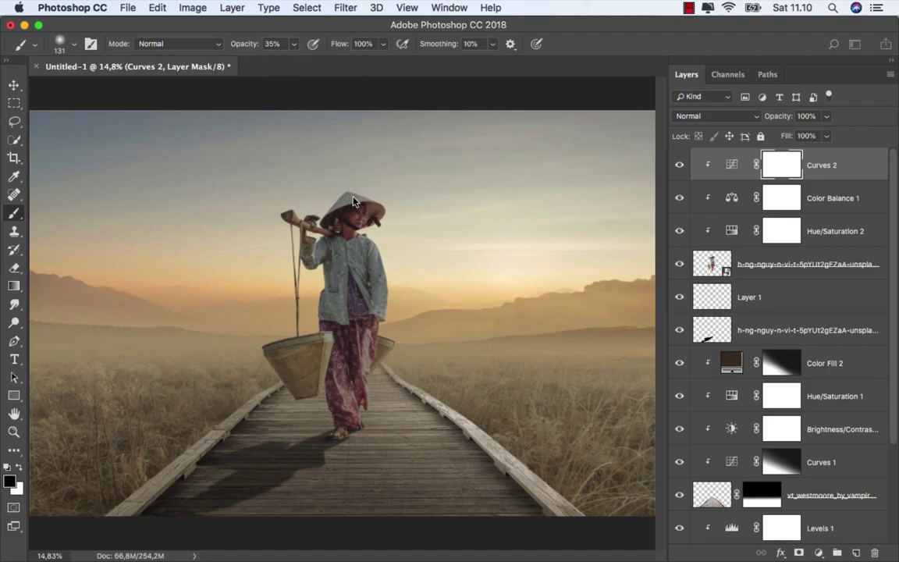
scroll(391, 190, "up", 1)
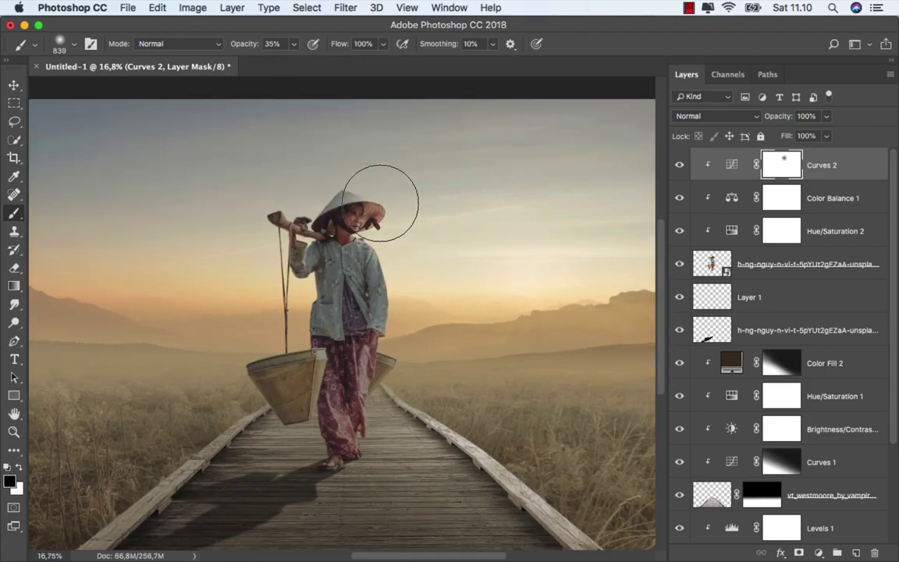
left_click(370, 188)
left_click_drag(370, 188, 377, 217)
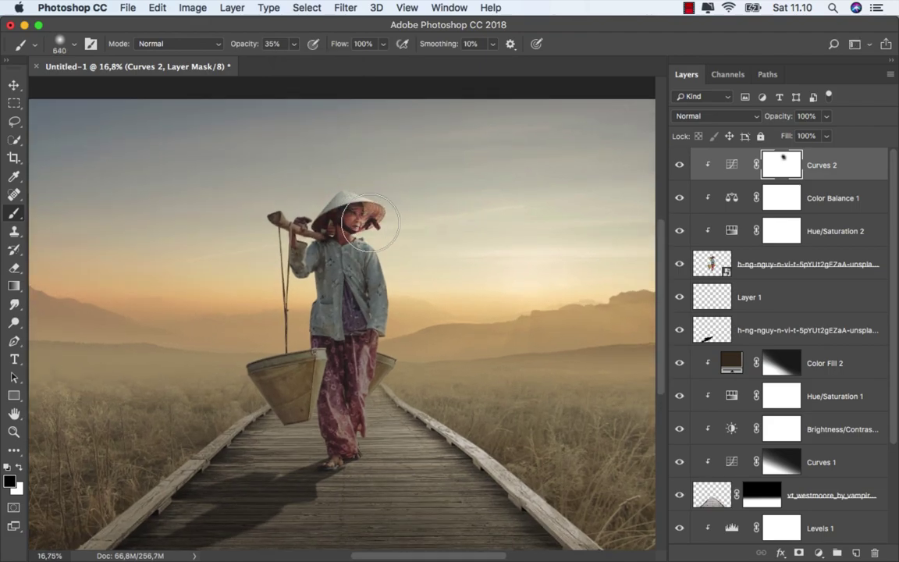
mouse_move(384, 265)
left_mouse_down()
mouse_move(399, 351)
mouse_move(387, 252)
left_mouse_up()
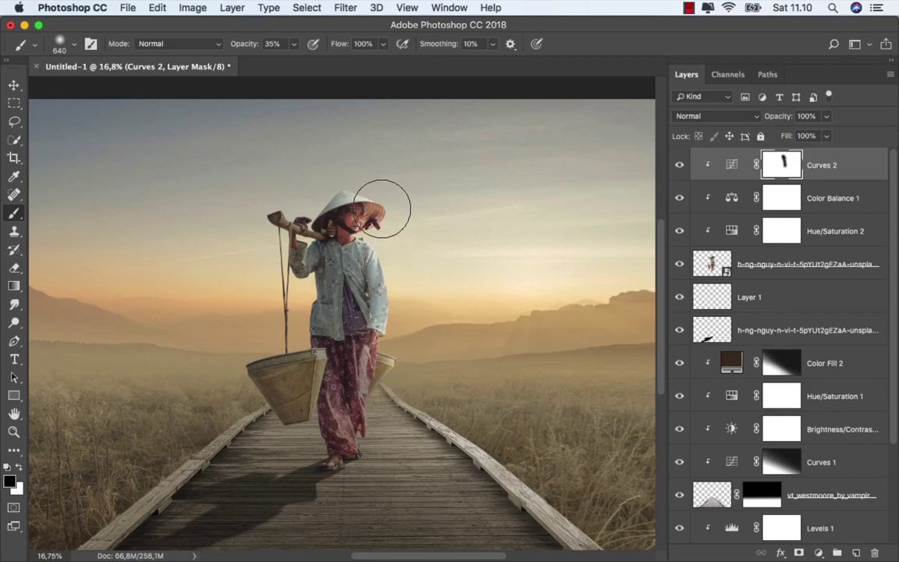
Step: Lightly paint the mask down to the trousers at 14% opacity, enlarging the brush to about 495 px
left_click(293, 44)
left_click_drag(293, 56, 279, 58)
scroll(357, 242, "up", 1)
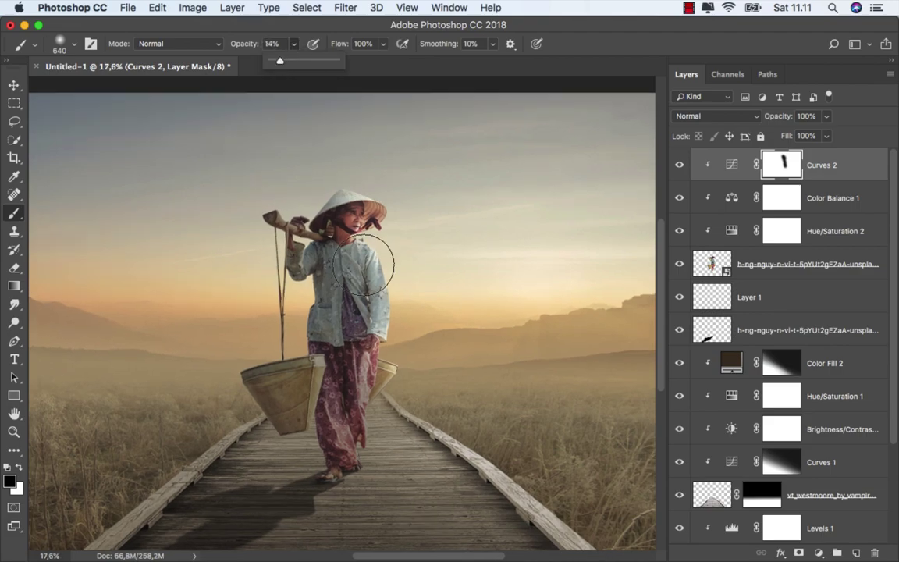
mouse_move(357, 241)
left_mouse_down()
mouse_move(368, 367)
mouse_move(361, 441)
left_mouse_up()
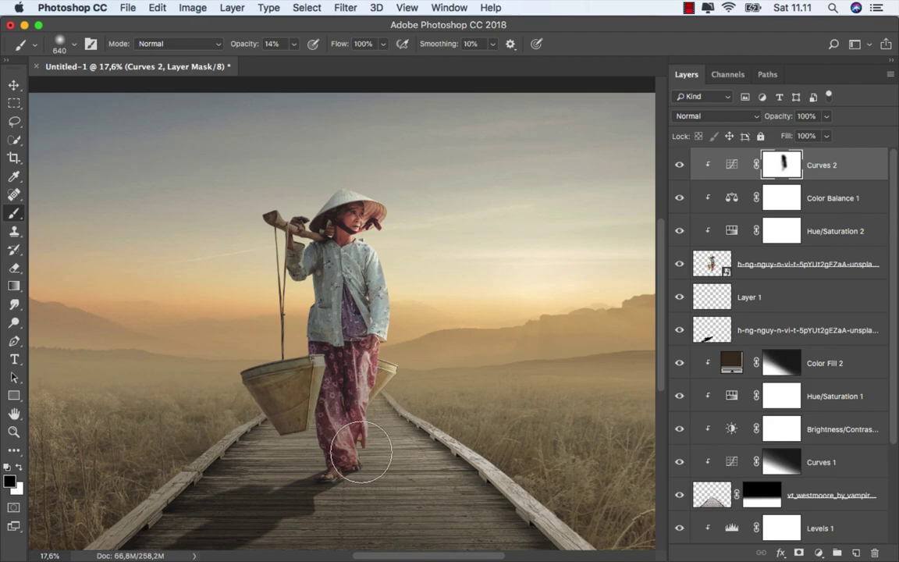
scroll(347, 398, "up", 5)
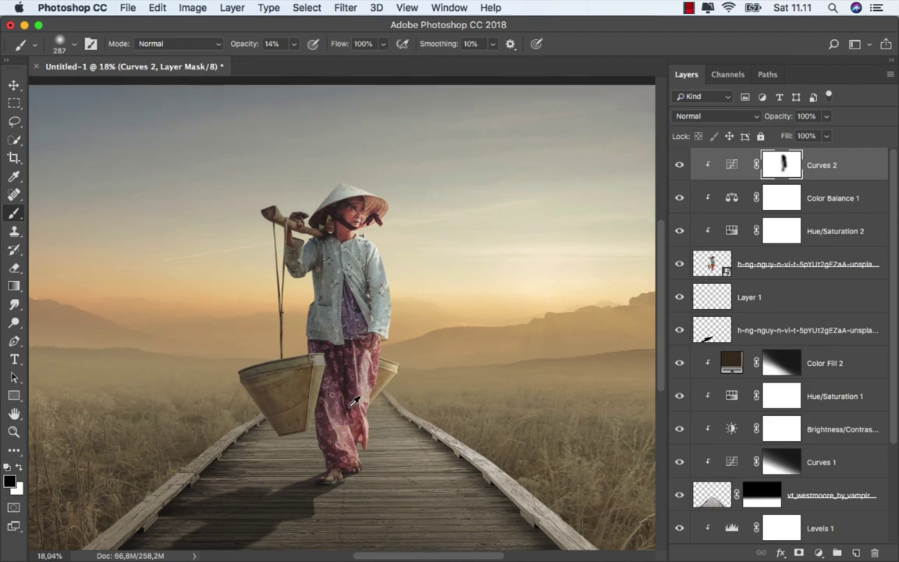
scroll(351, 404, "down", 1)
left_click_drag(335, 351, 347, 351)
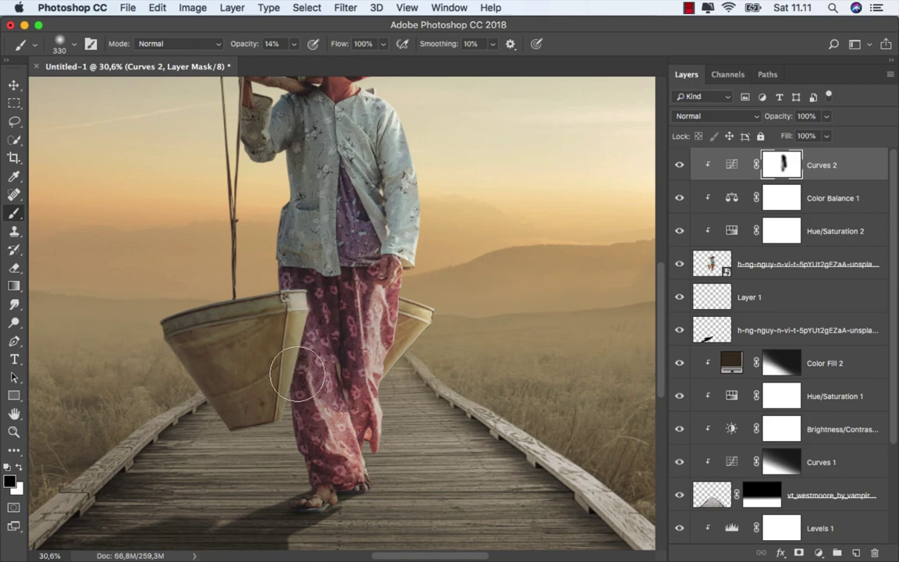
left_click_drag(316, 355, 343, 355)
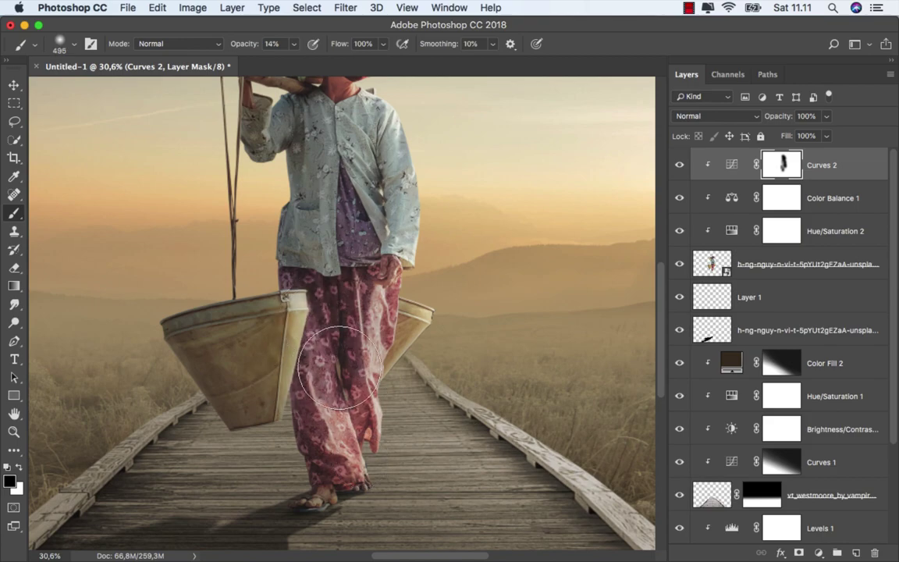
scroll(364, 240, "up", 5)
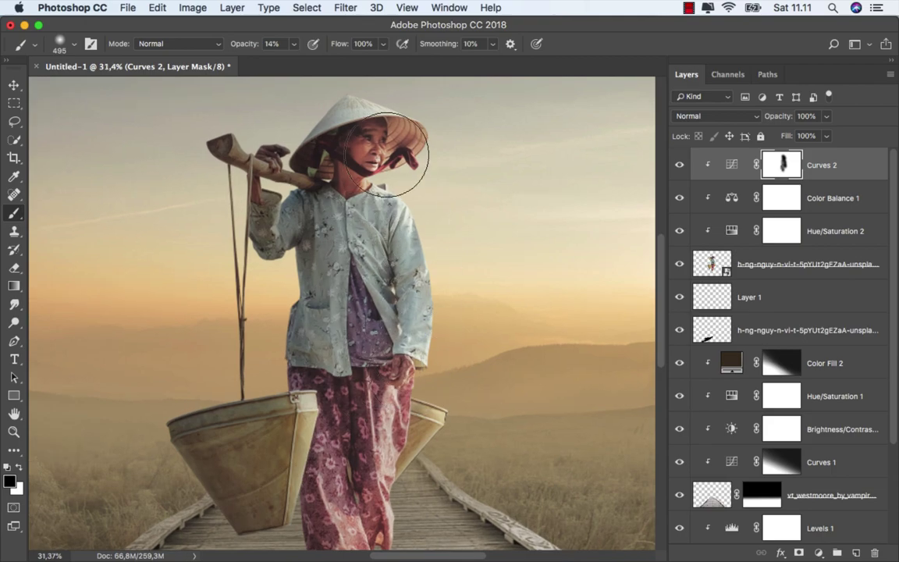
scroll(428, 220, "down", 2)
scroll(382, 367, "down", 2)
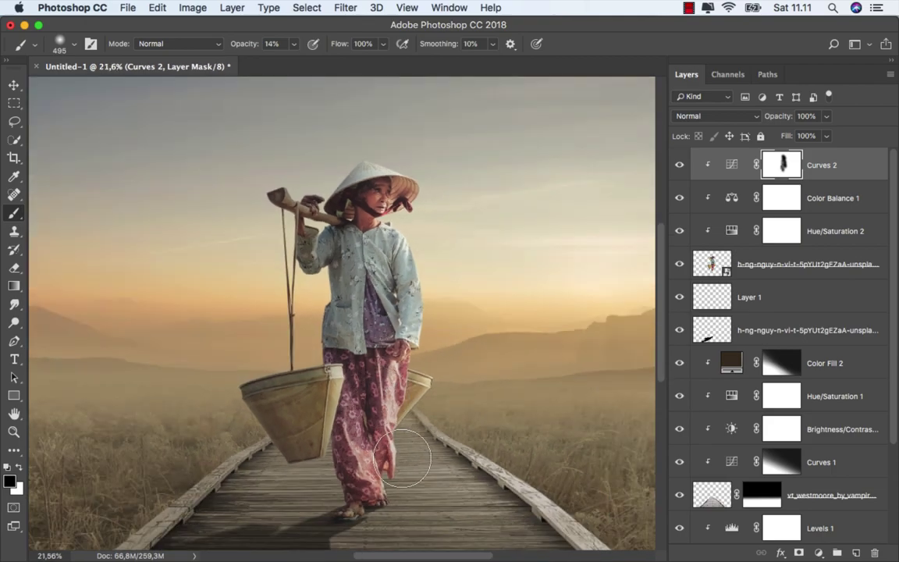
scroll(420, 384, "down", 2)
scroll(421, 384, "down", 2)
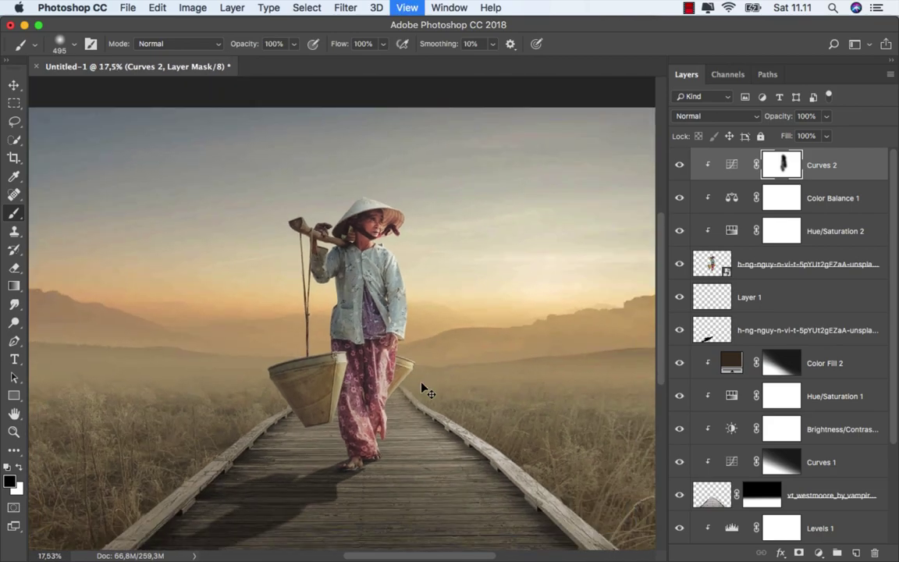
Step: Compare the image with Curves 2 off and on, then reselect the Curves 2 layer
left_click(679, 165)
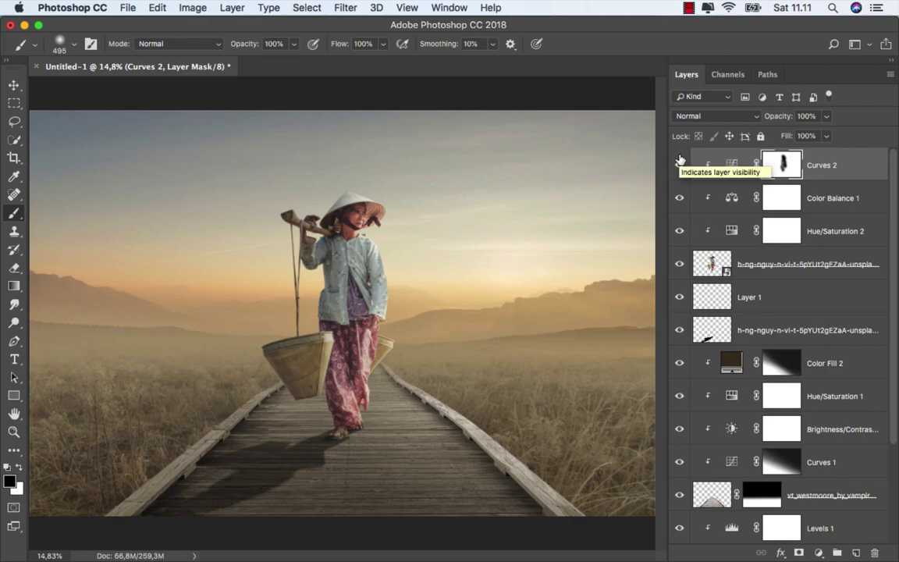
left_click(731, 164)
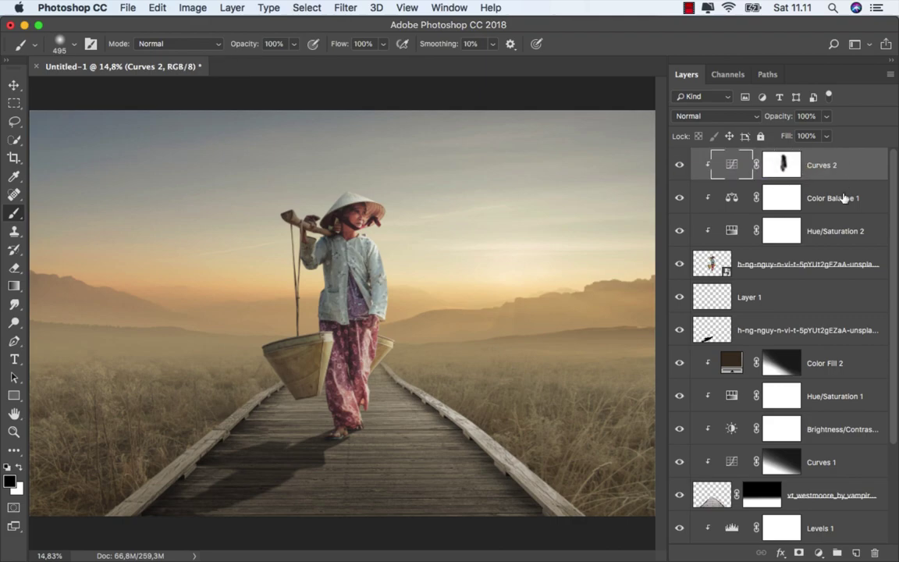
left_click(818, 552)
Step: Add a Selective Color layer clipped to the woman, reducing Blacks' Black value to -3
left_click(812, 548)
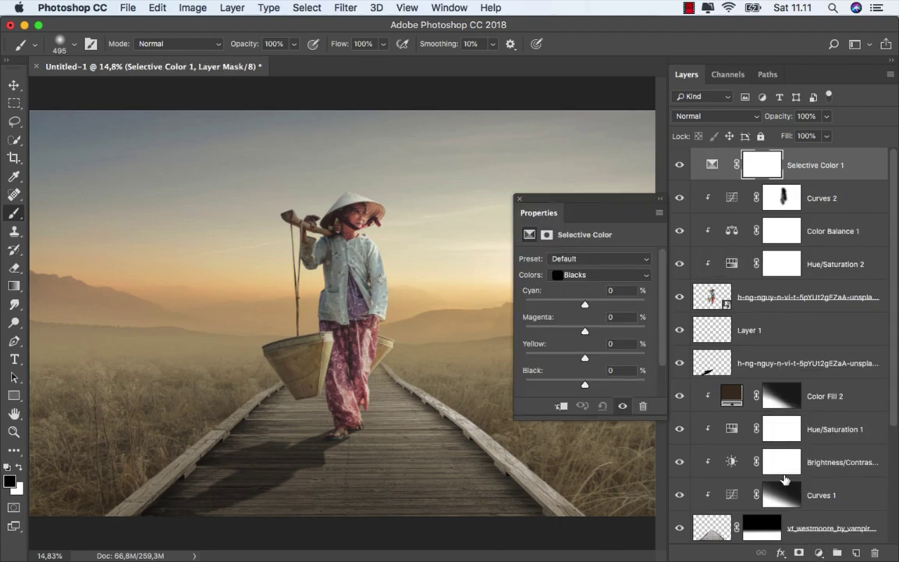
left_click(562, 406)
left_click(584, 277)
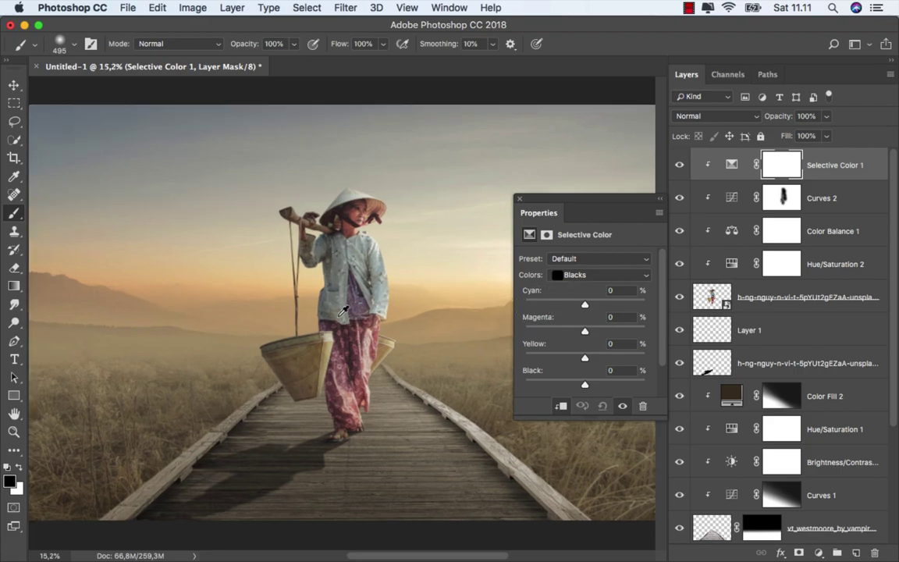
scroll(347, 331, "up", 5)
mouse_move(380, 300)
left_mouse_down()
mouse_move(411, 332)
mouse_move(403, 379)
left_mouse_up()
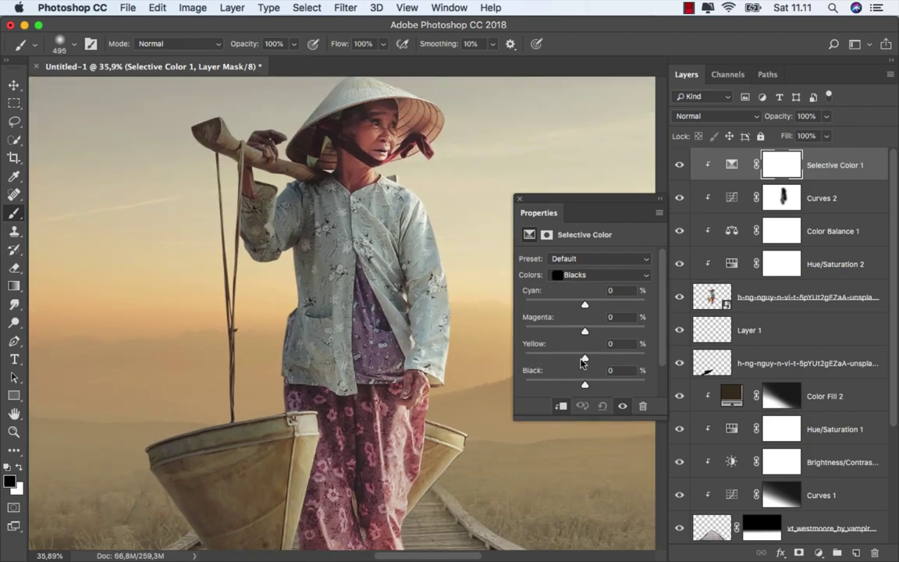
left_click_drag(583, 386, 582, 387)
left_click(516, 199)
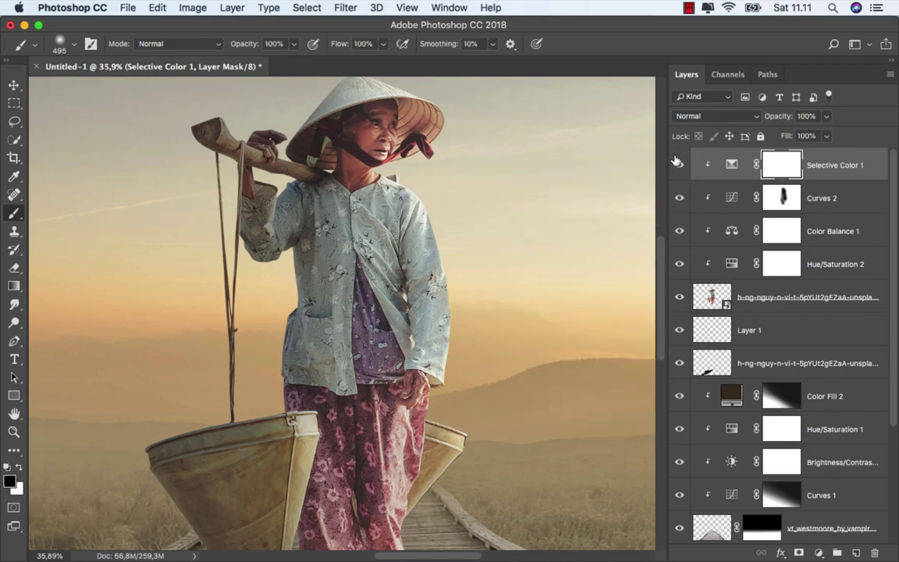
key("super+0")
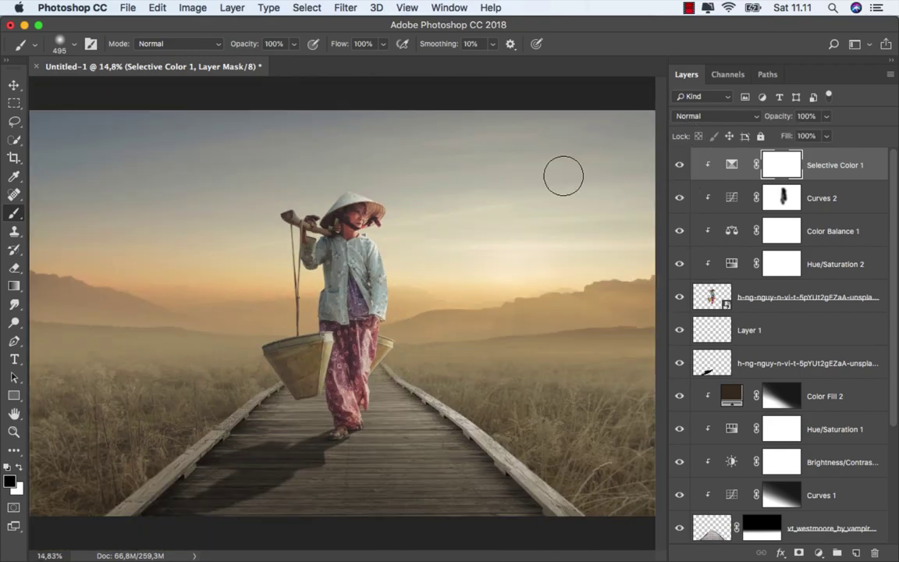
left_click(732, 163)
Step: Add a Gradient Map adjustment layer set to Overlay blend mode
key("v")
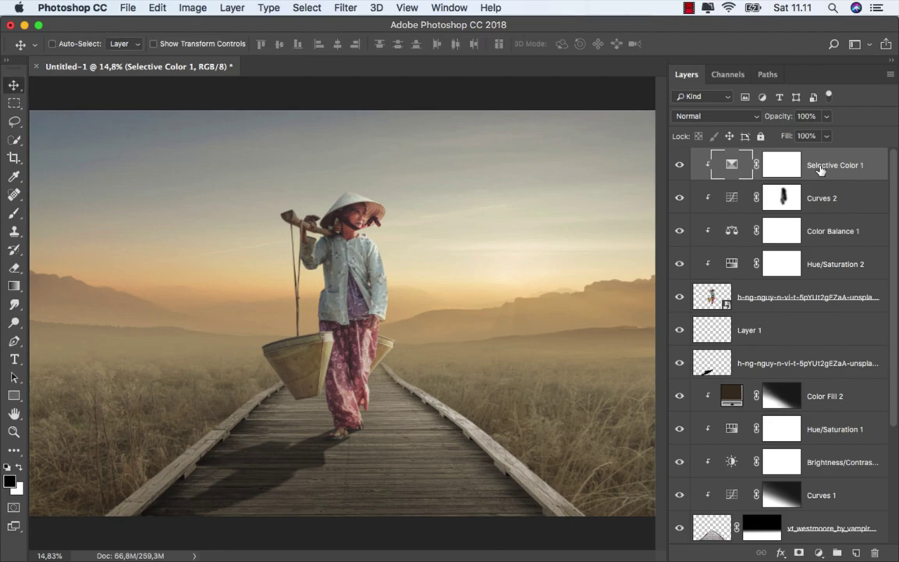
left_click(818, 552)
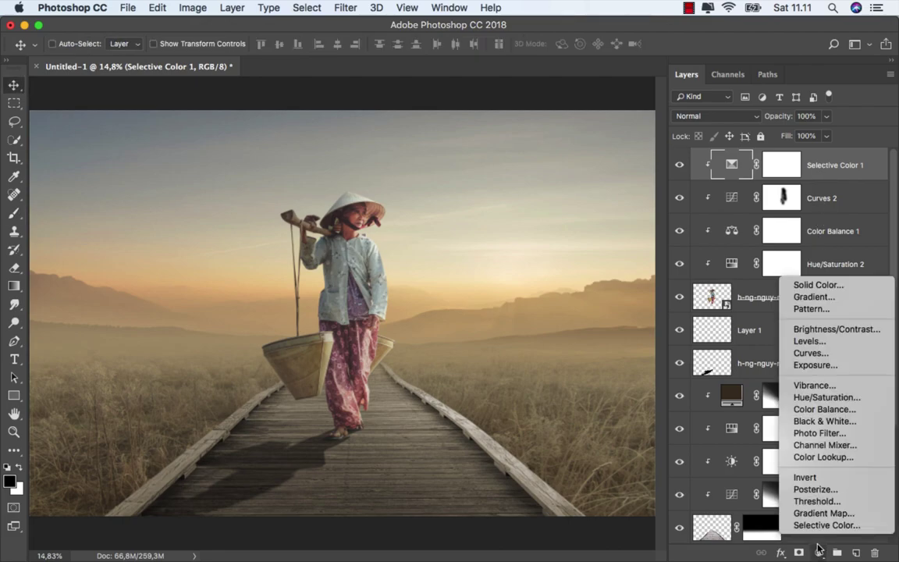
left_click(825, 513)
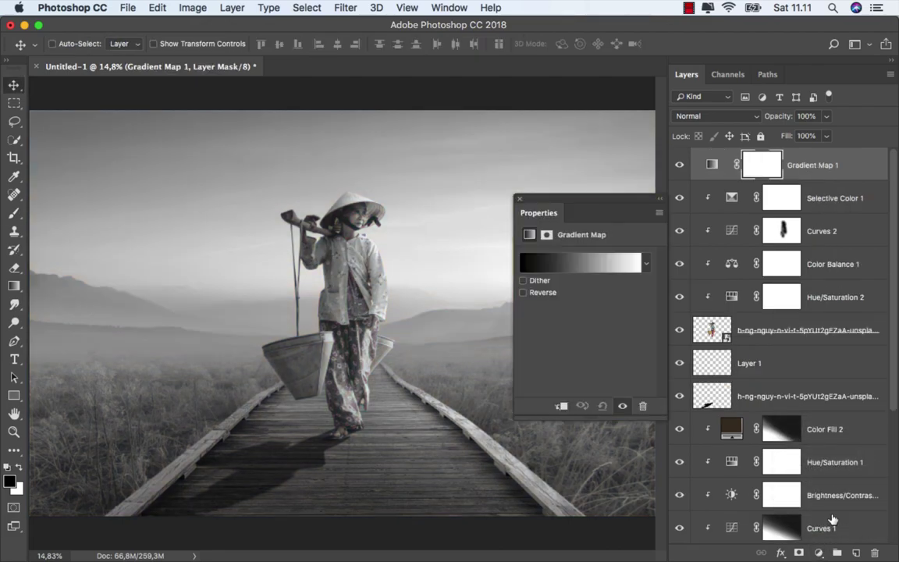
left_click(645, 263)
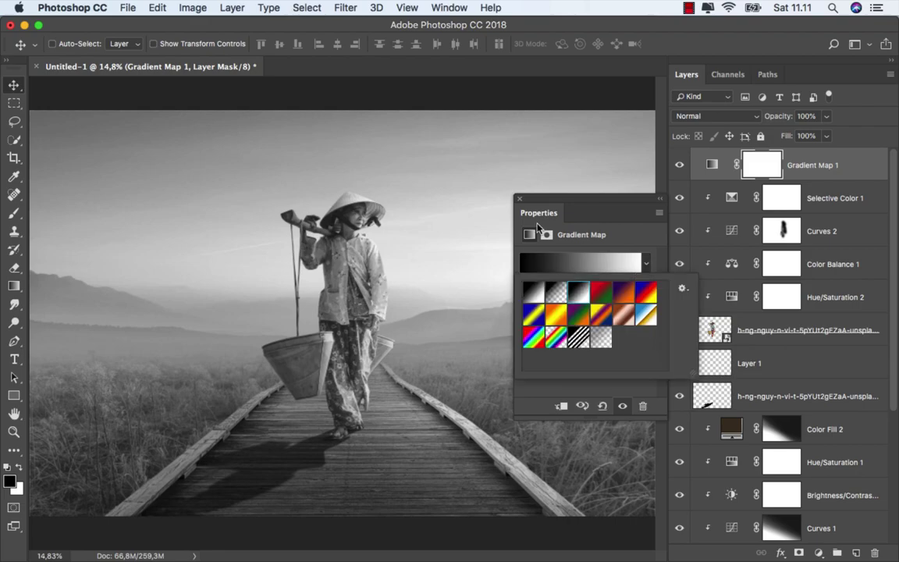
left_click(518, 202)
left_click(712, 162)
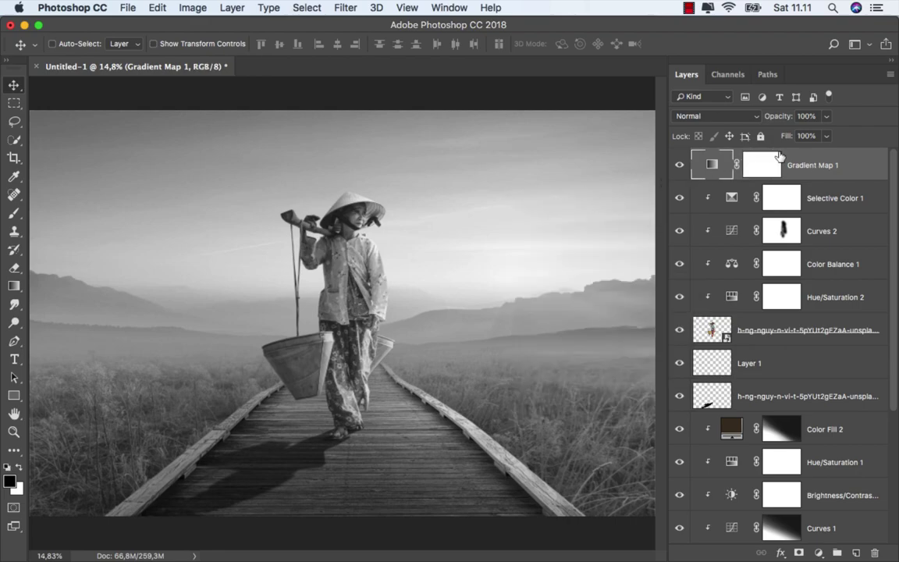
left_click(710, 118)
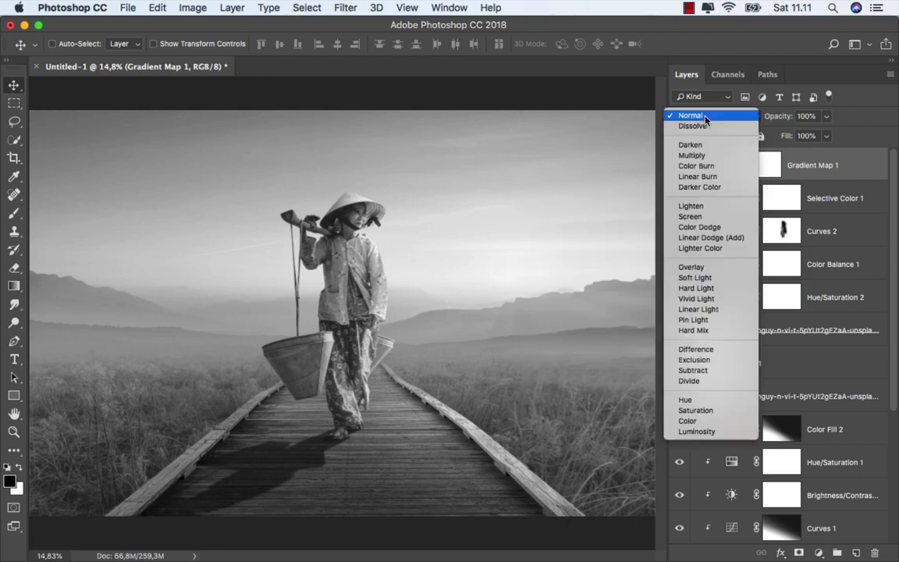
left_click(706, 264)
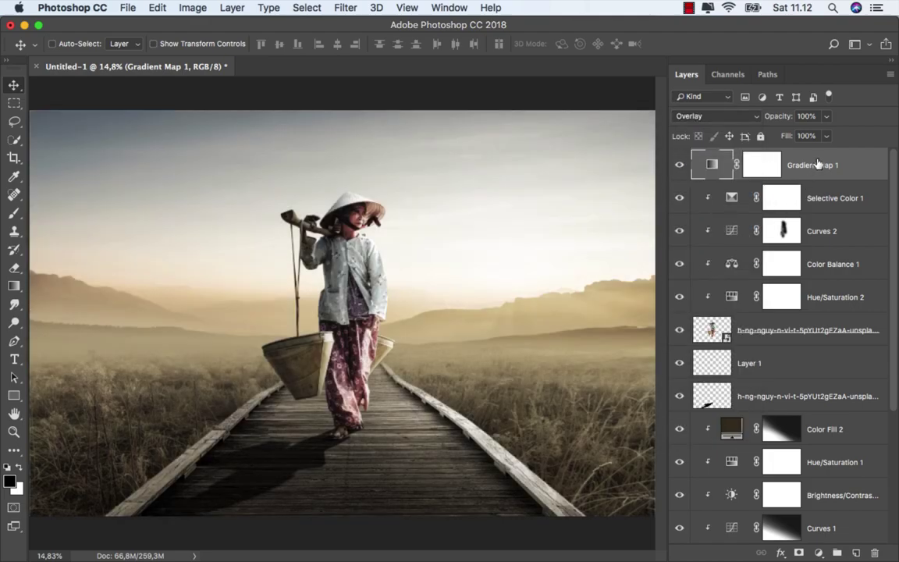
Step: Restore both Blend If ranges of Gradient Map 1 to the full 0–255 in Blending Options
right_click(811, 165)
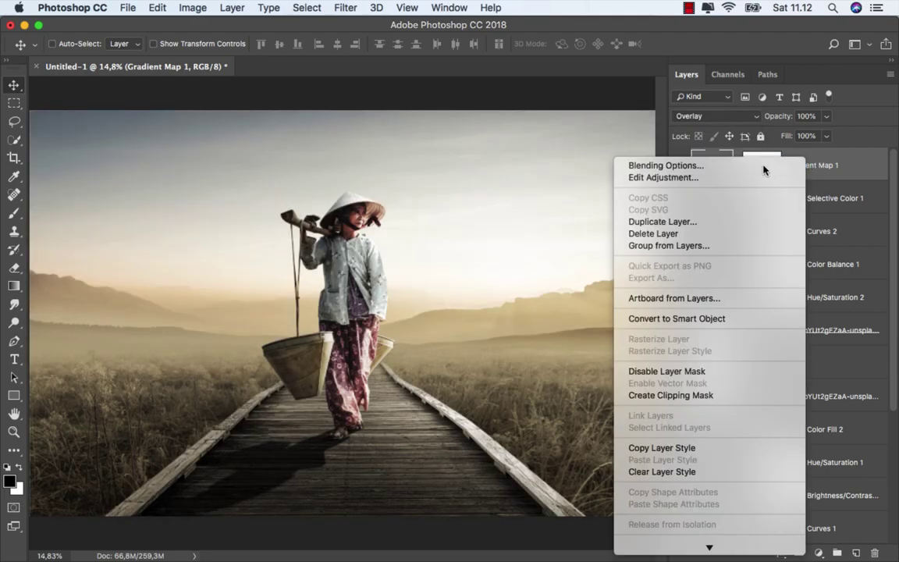
left_click(764, 167)
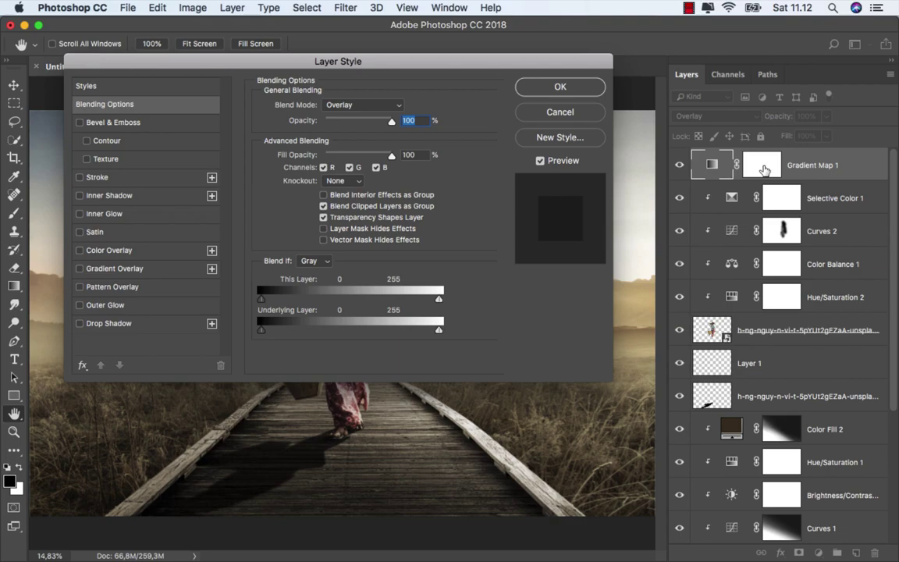
left_click_drag(325, 61, 693, 110)
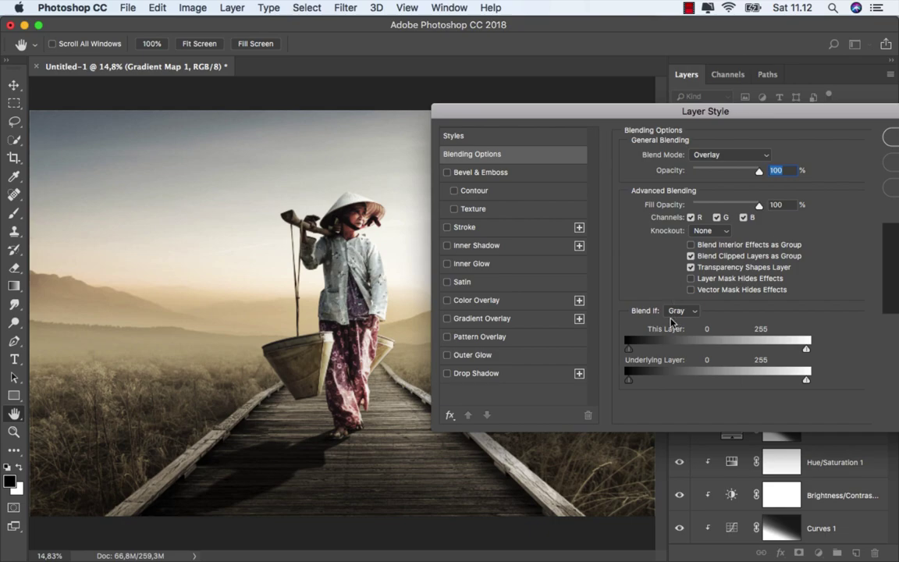
left_click_drag(641, 351, 712, 349)
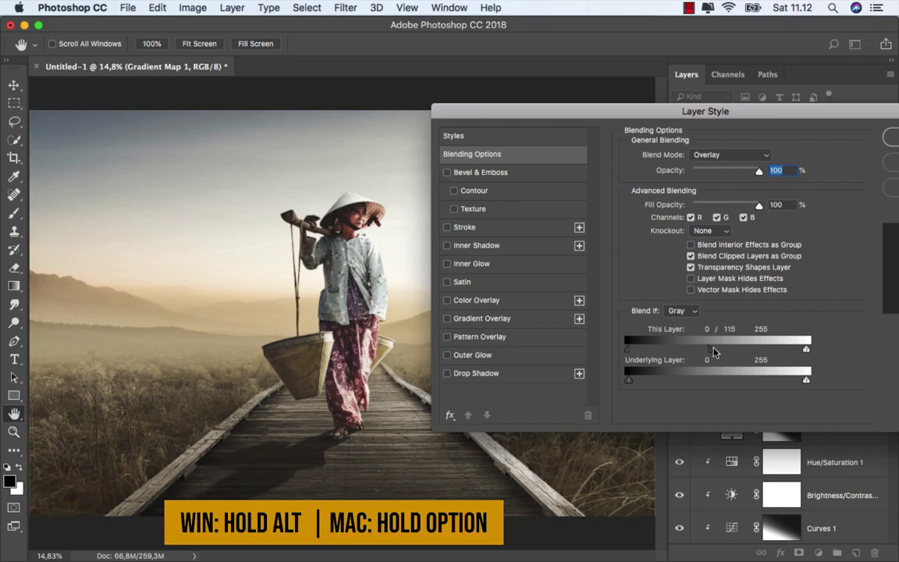
left_click_drag(787, 355, 817, 357)
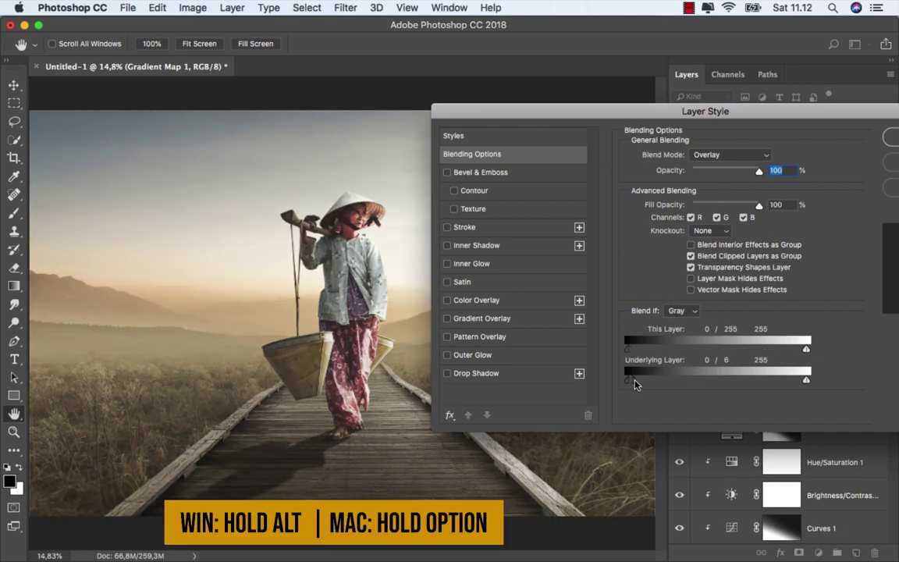
left_click_drag(636, 381, 682, 384)
left_click_drag(771, 384, 809, 382)
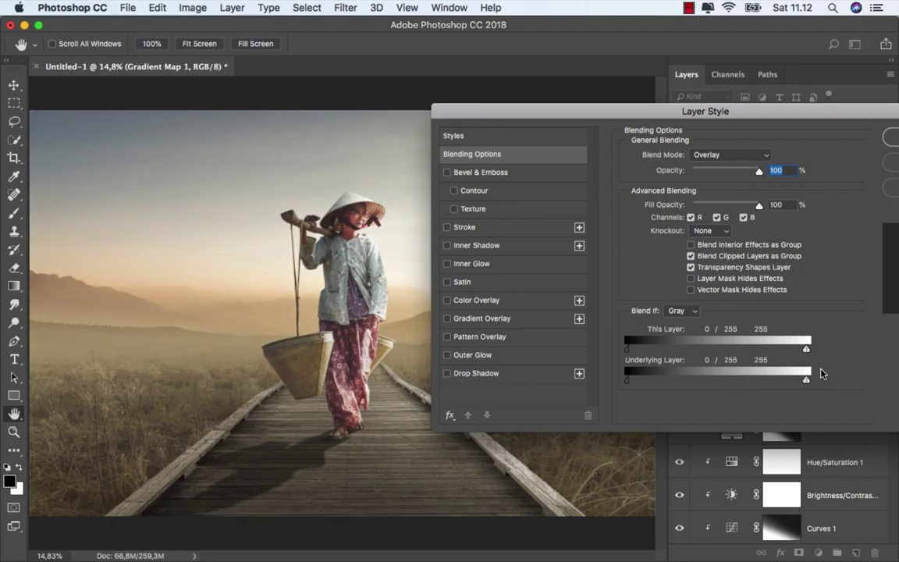
left_click_drag(778, 117, 638, 129)
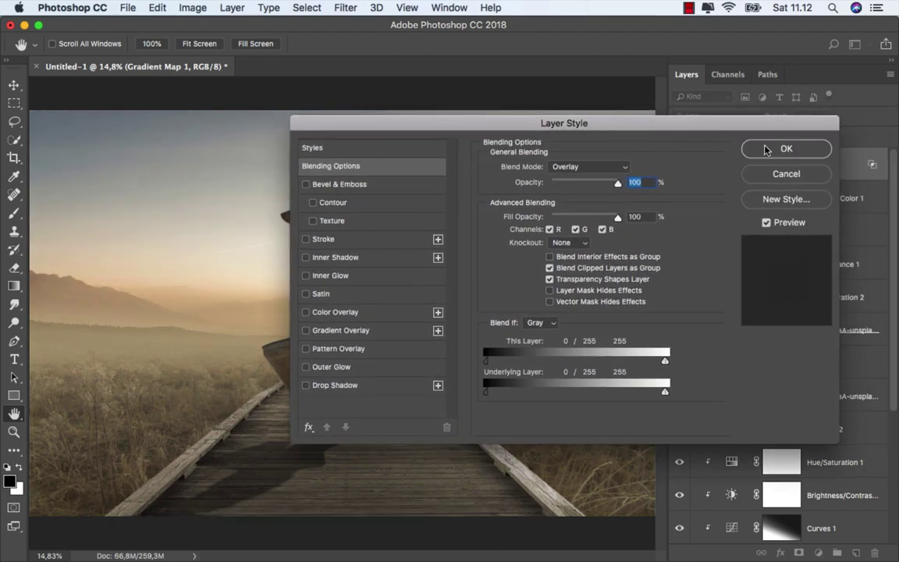
left_click(784, 149)
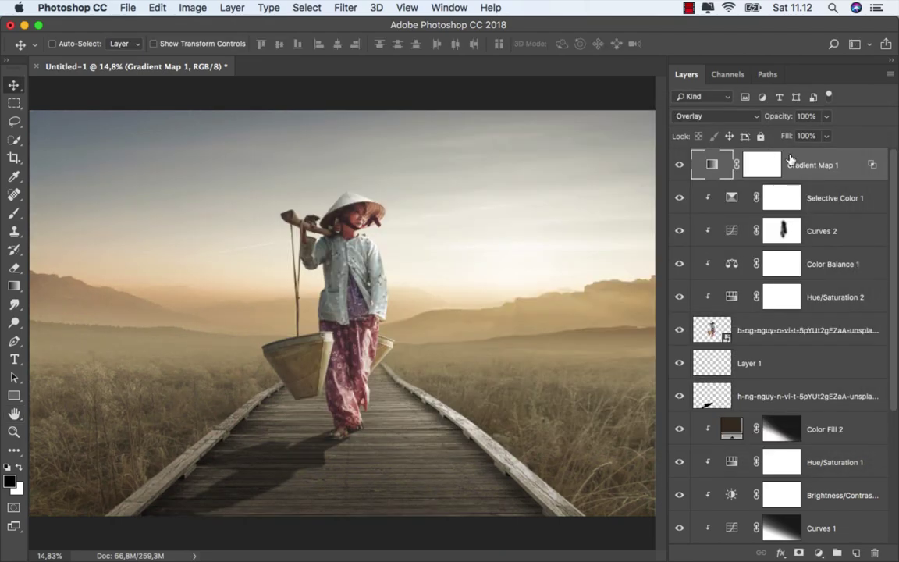
Step: Lower Gradient Map 1's fill to 50%
left_click(679, 165)
mouse_move(827, 136)
left_mouse_down()
mouse_move(825, 155)
mouse_move(810, 154)
left_mouse_up()
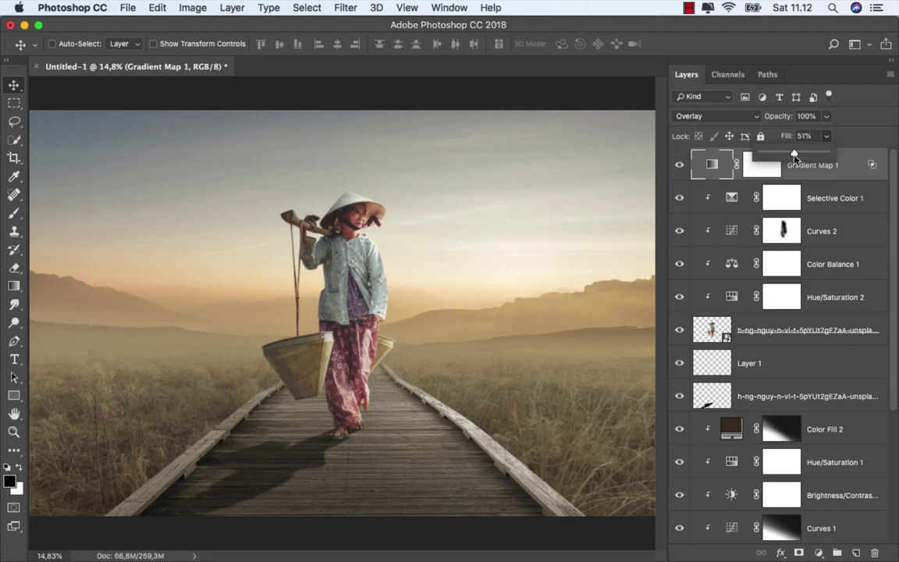
left_click_drag(793, 156, 793, 156)
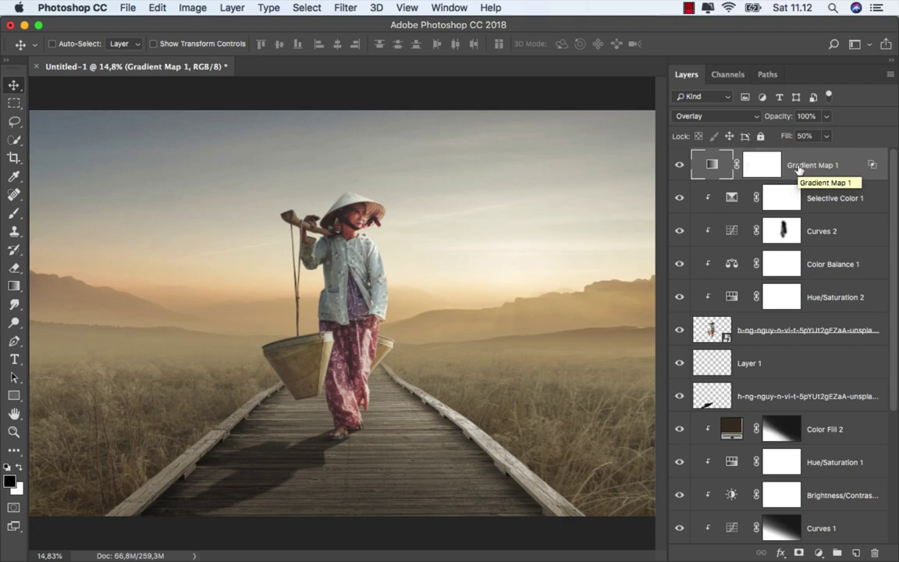
Step: Duplicate Gradient Map 1 and set the copy to Multiply at 100% fill
key("ctrl+j")
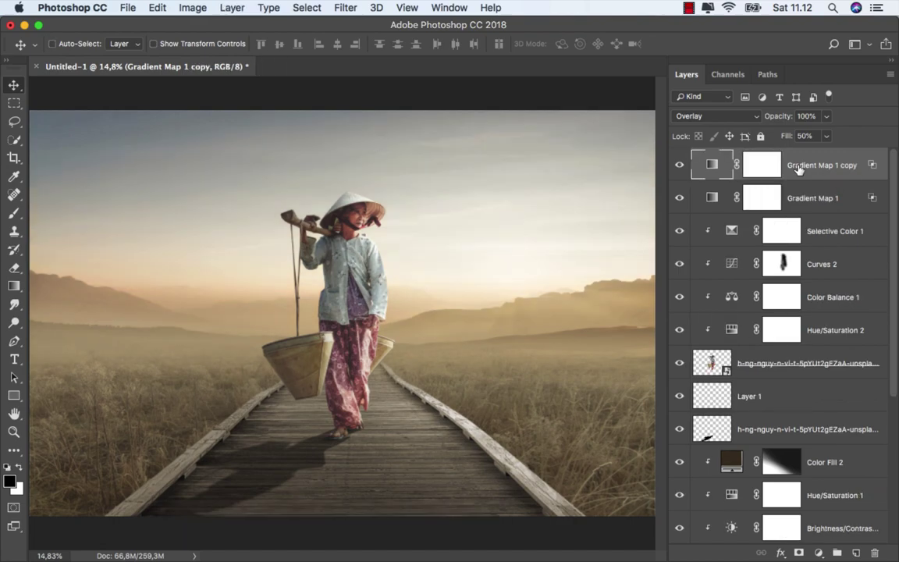
left_click(737, 115)
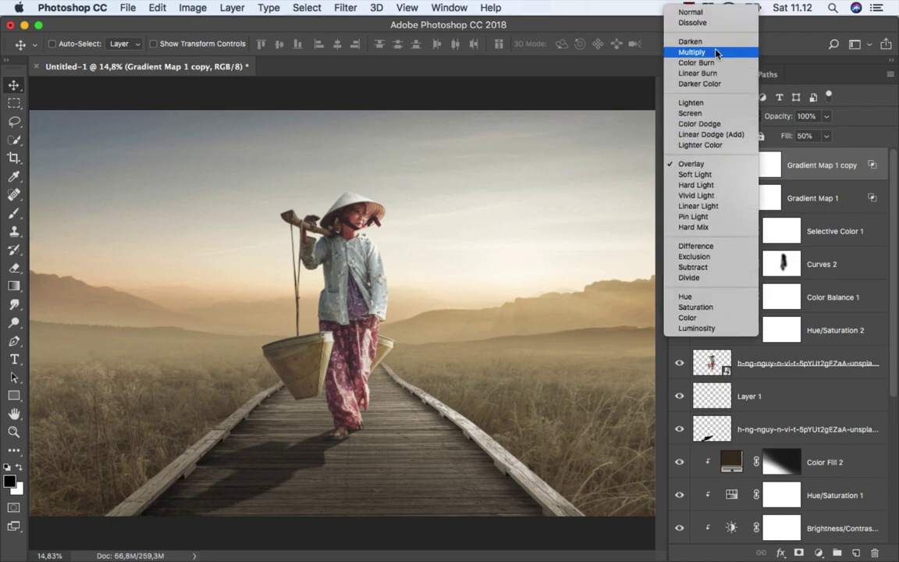
left_click(716, 52)
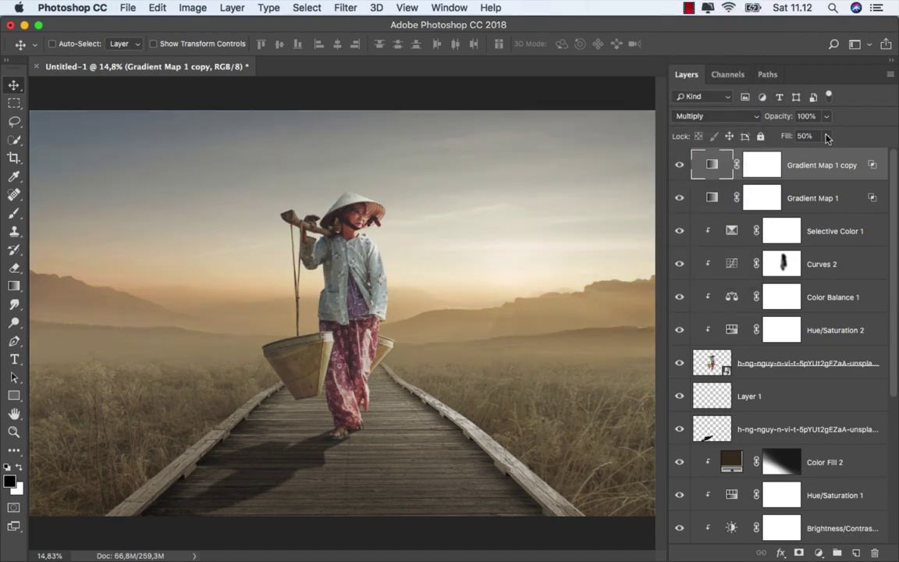
left_click_drag(827, 137, 859, 151)
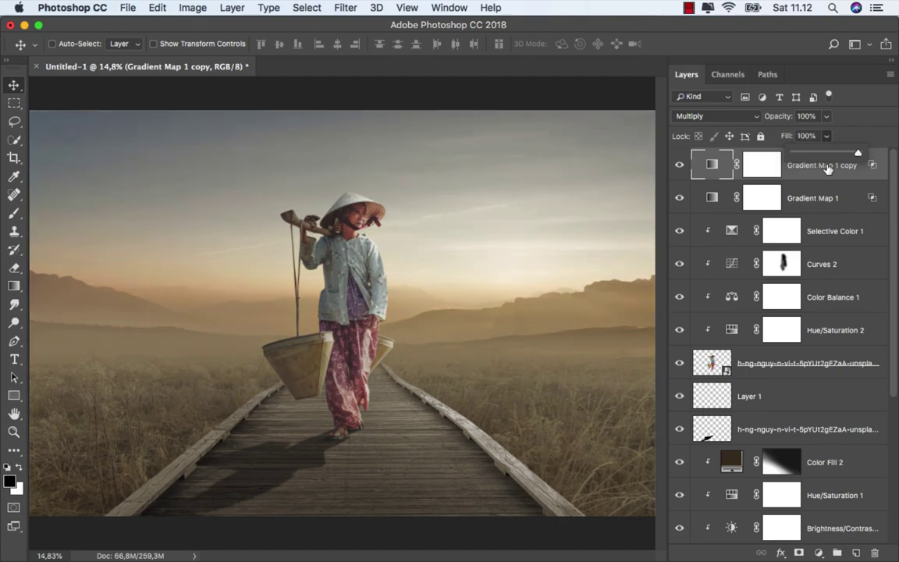
left_click(758, 164)
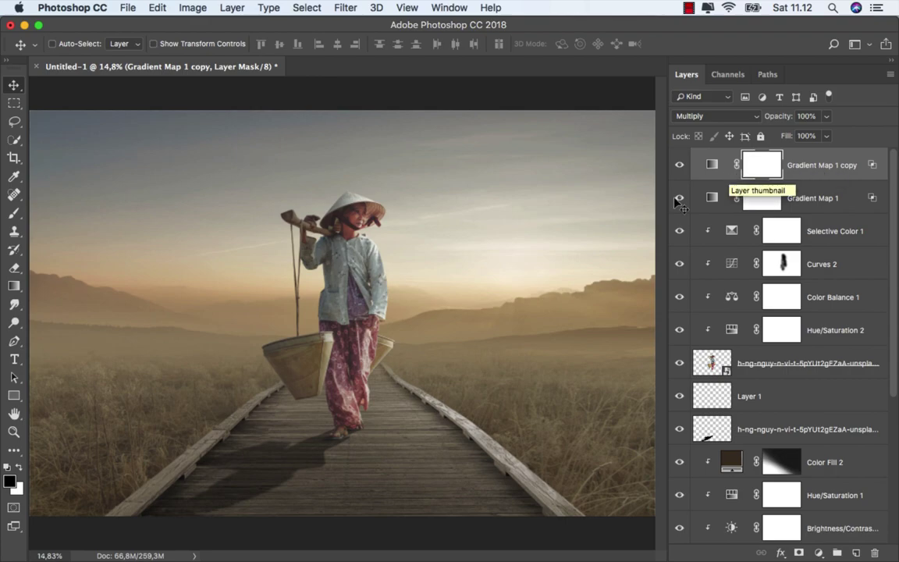
Step: Draw a radial gradient on the copy's mask outward from the image centre
left_click(25, 289)
left_click(76, 285)
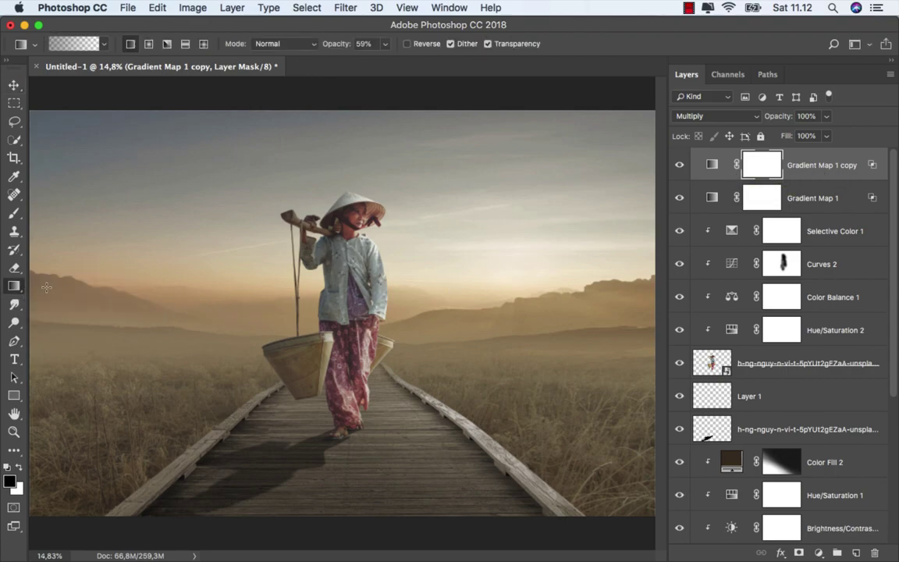
left_click(149, 44)
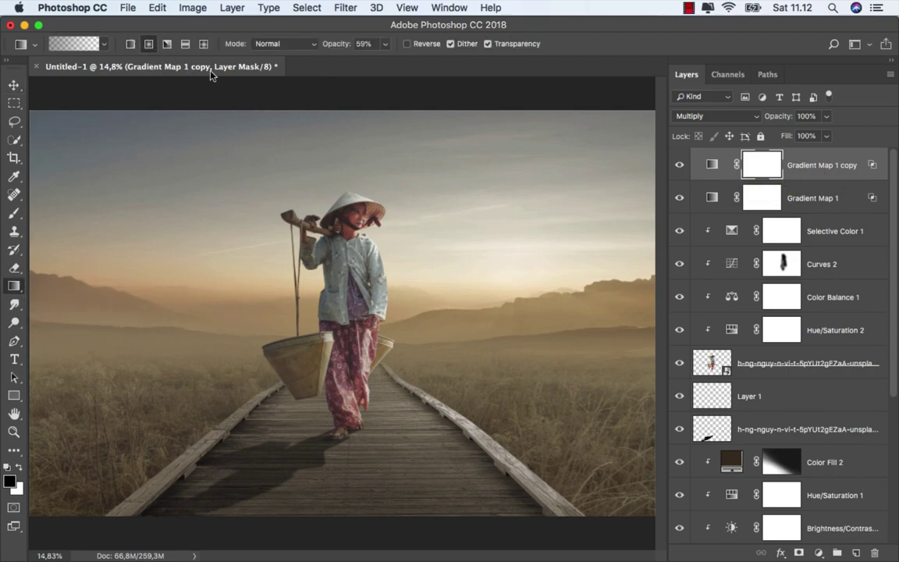
left_click(385, 44)
left_click_drag(385, 61, 414, 61)
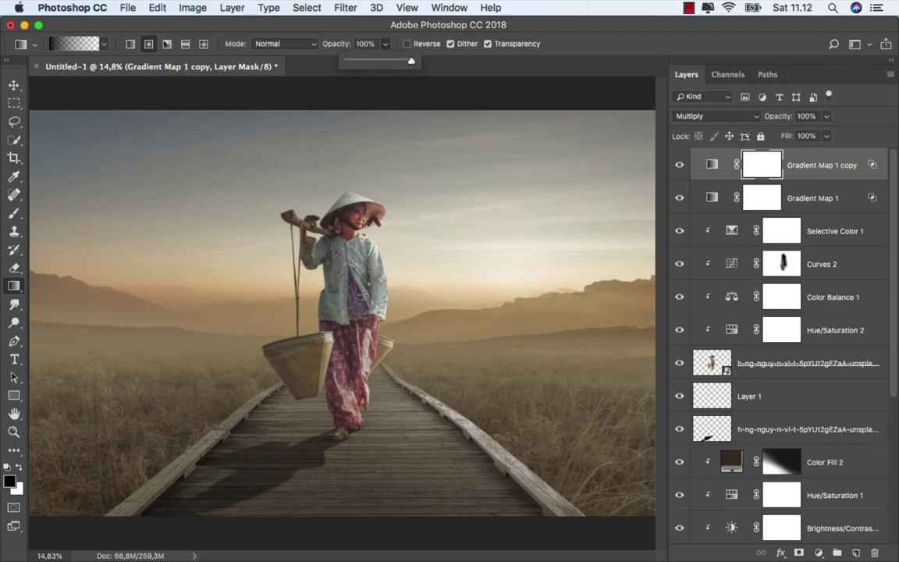
scroll(344, 258, "down", 2)
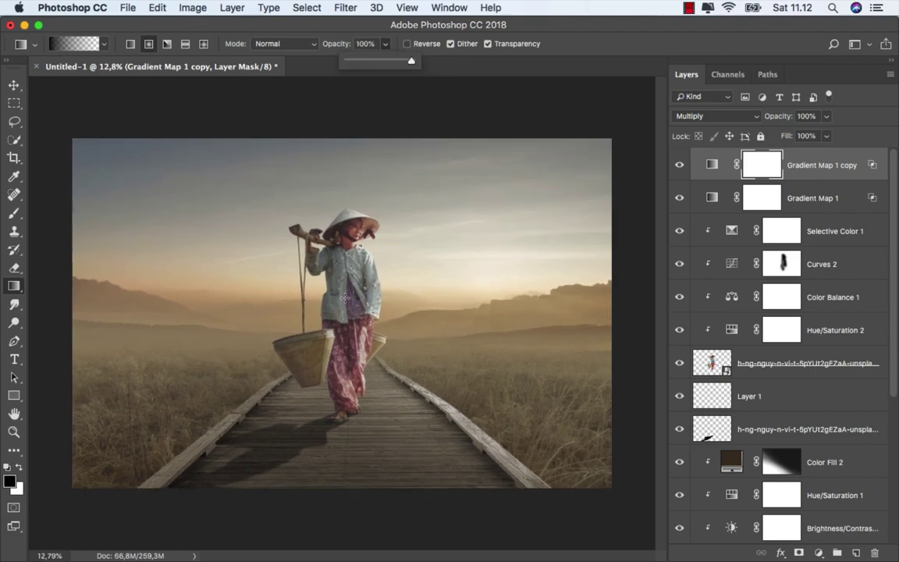
mouse_move(346, 296)
left_mouse_down()
mouse_move(508, 398)
mouse_move(613, 490)
left_mouse_up()
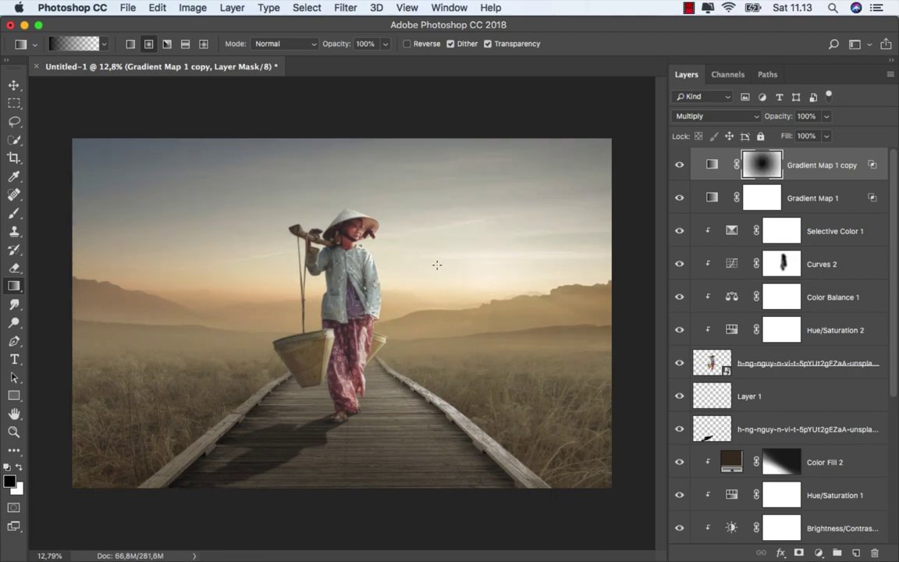
Step: Add 46% opacity radial gradients on the mask across the right sky, grass and girl
left_click(384, 45)
left_click(350, 61)
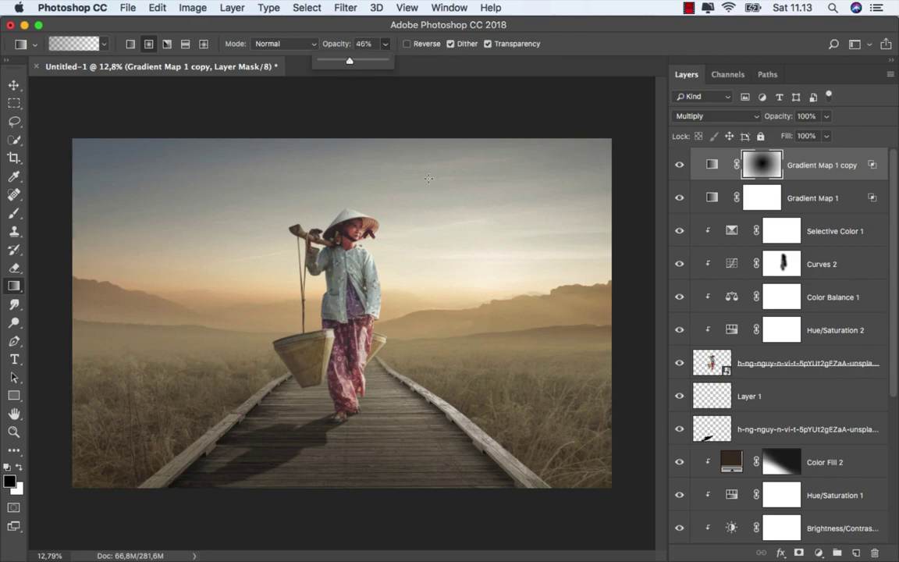
left_click_drag(517, 285, 641, 369)
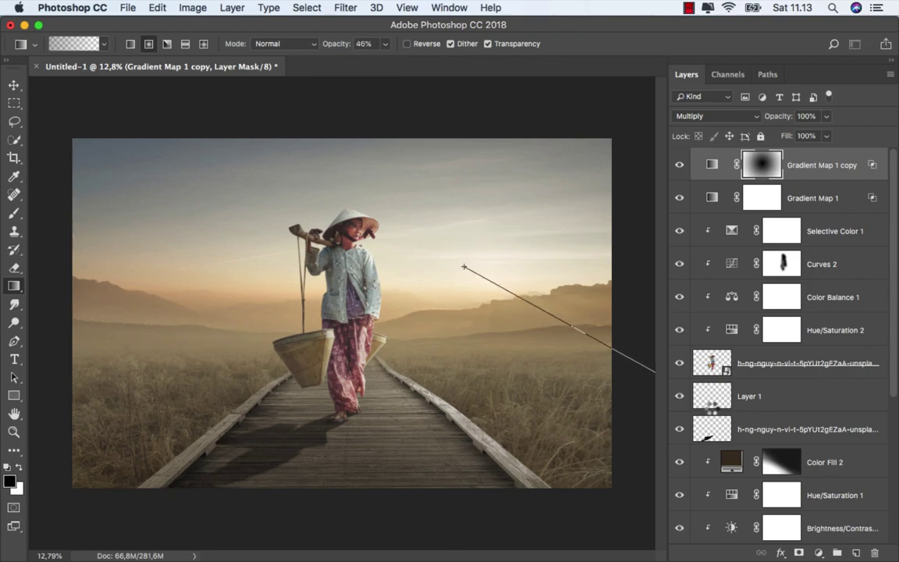
left_click_drag(435, 287, 582, 422)
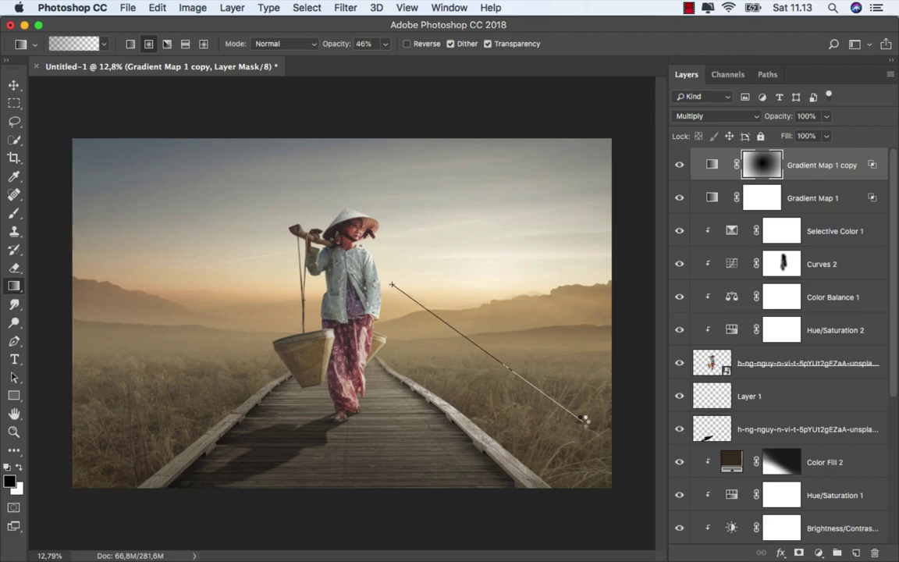
left_click(679, 165)
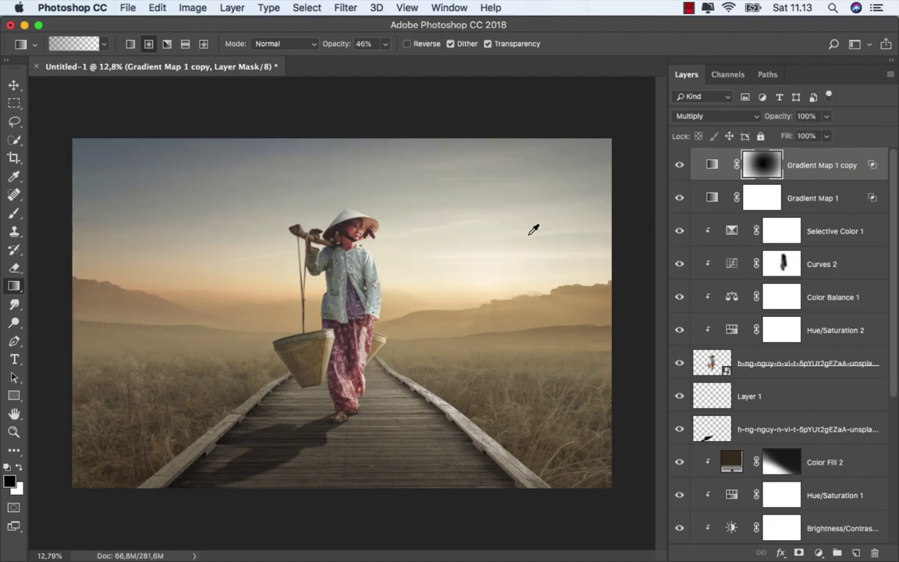
mouse_move(322, 288)
left_mouse_down()
mouse_move(553, 441)
mouse_move(408, 291)
left_mouse_up()
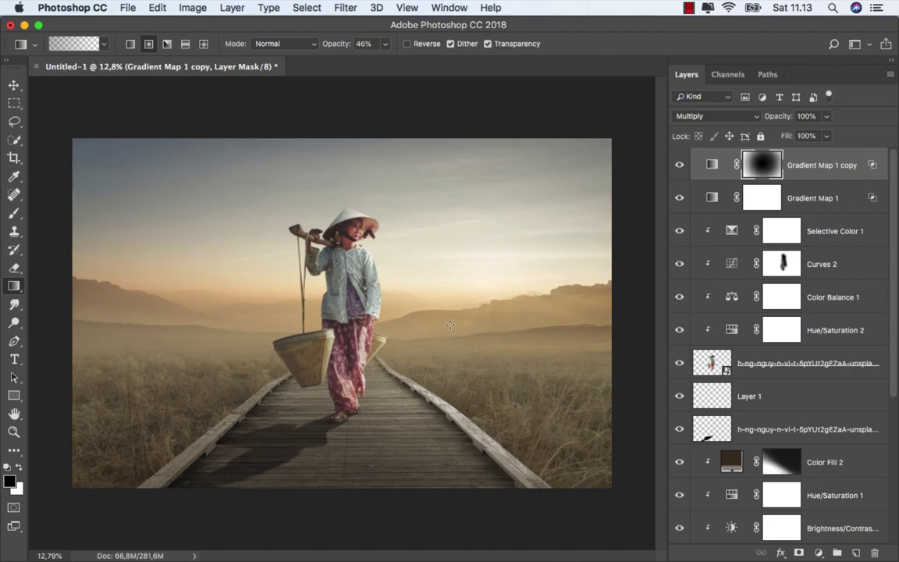
scroll(457, 316, "up", 1)
left_click(712, 165)
Step: Add a Brightness/Contrast adjustment layer on top with contrast 21
key("v")
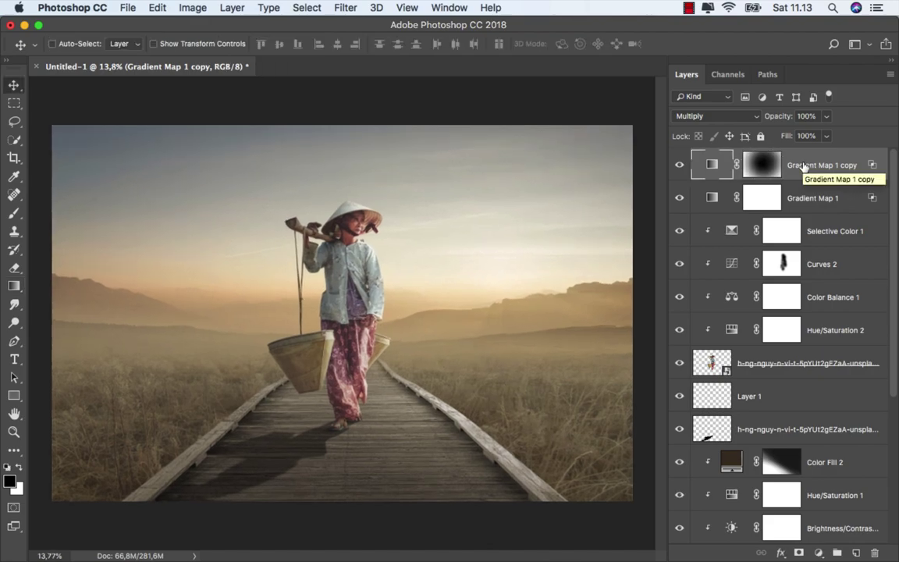
left_click(818, 553)
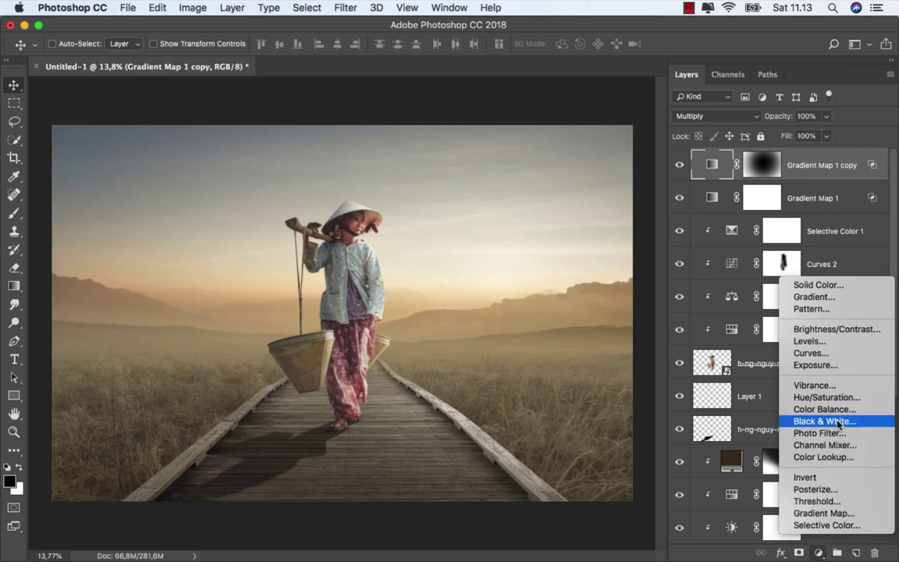
left_click(836, 328)
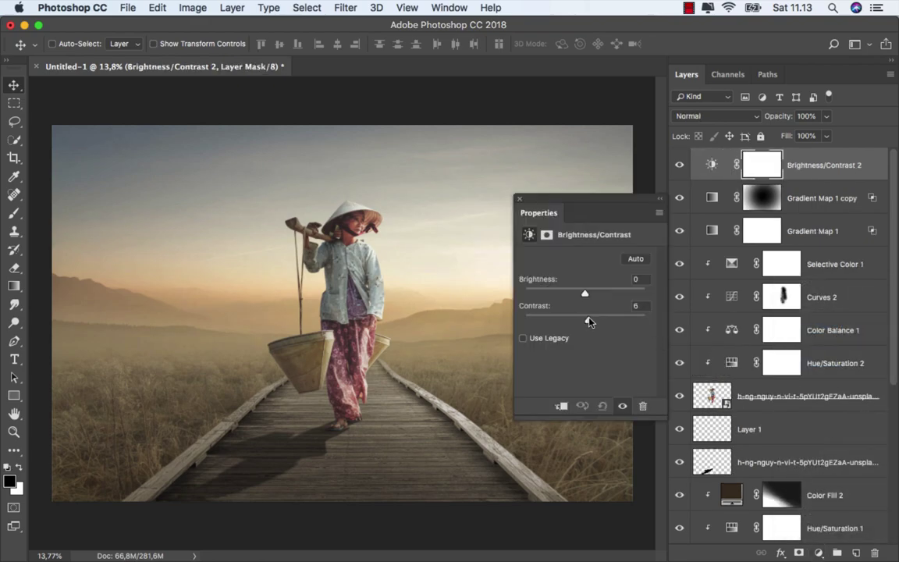
left_click_drag(590, 322, 598, 322)
left_click(519, 199)
scroll(481, 226, "up", 1)
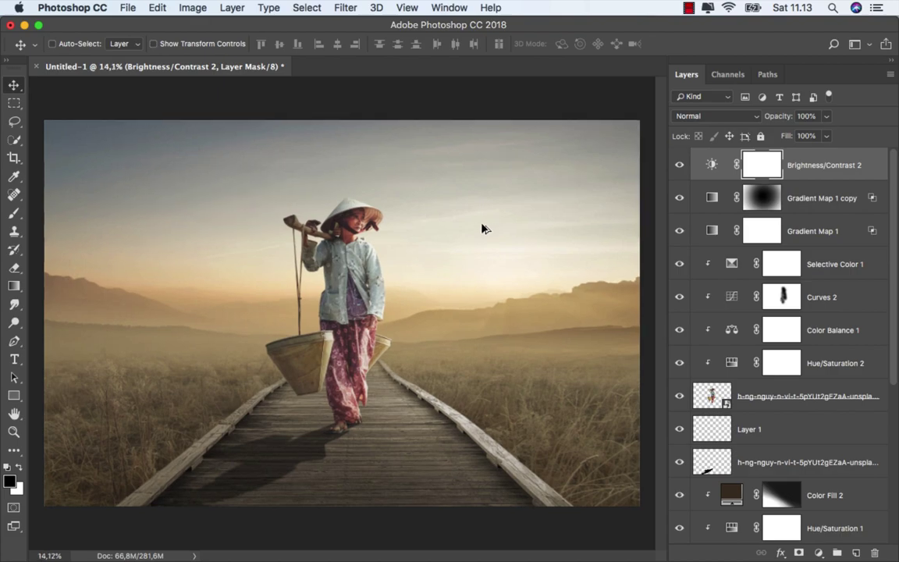
scroll(481, 226, "up", 1)
scroll(482, 228, "up", 1)
left_click(679, 164)
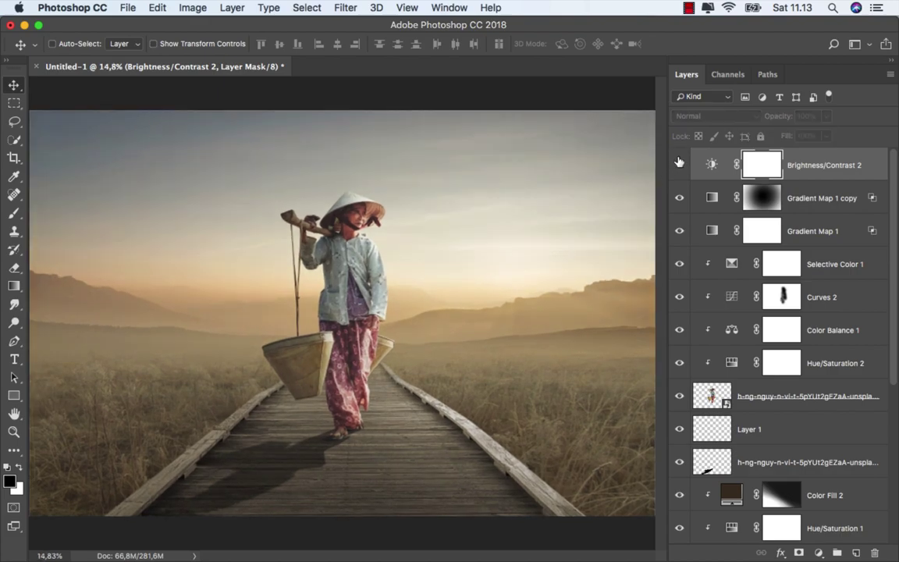
left_click(679, 164)
left_click(711, 164)
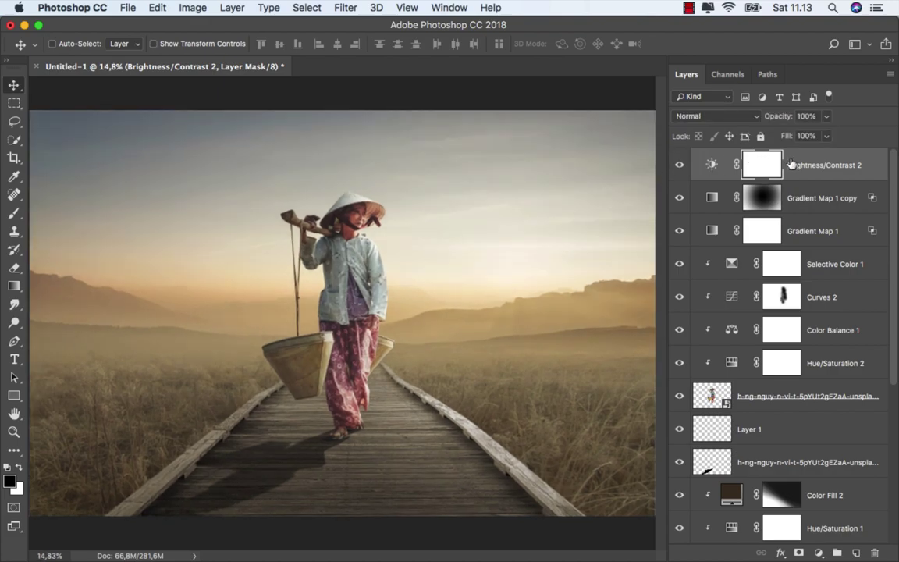